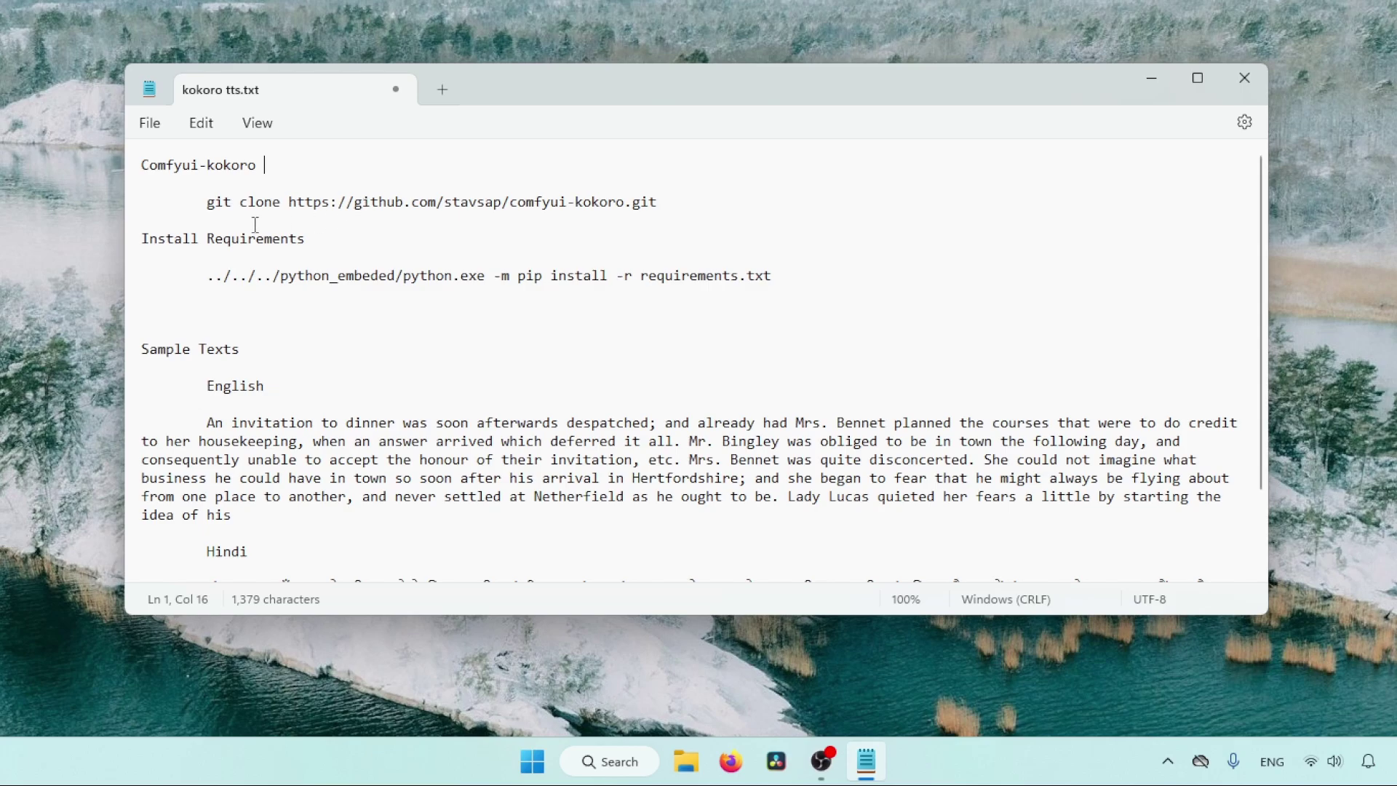
Step: Select the whole comfyui-kokoro git clone command line in the kokoro tts notes
double_click(216, 204)
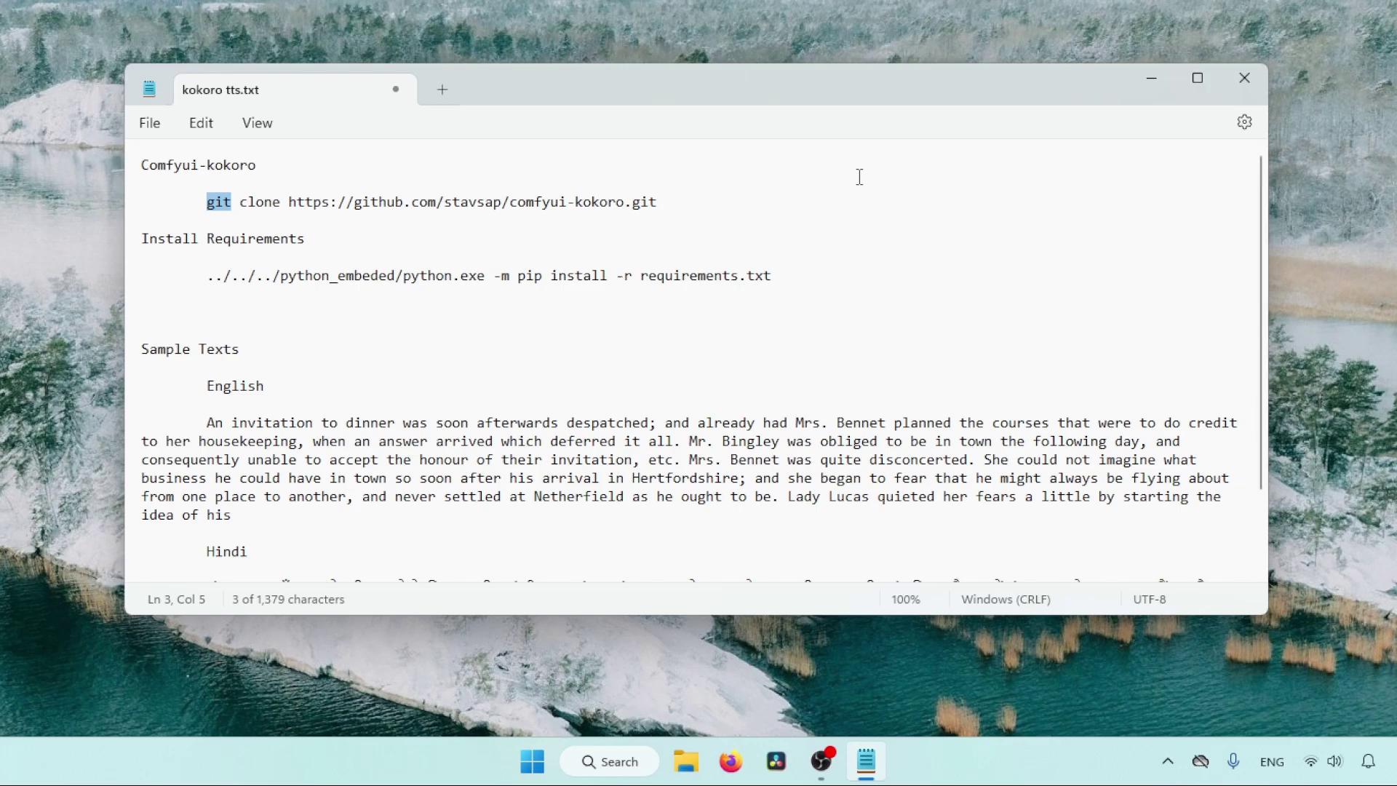
left_click_drag(208, 205, 687, 212)
key("ctrl+c")
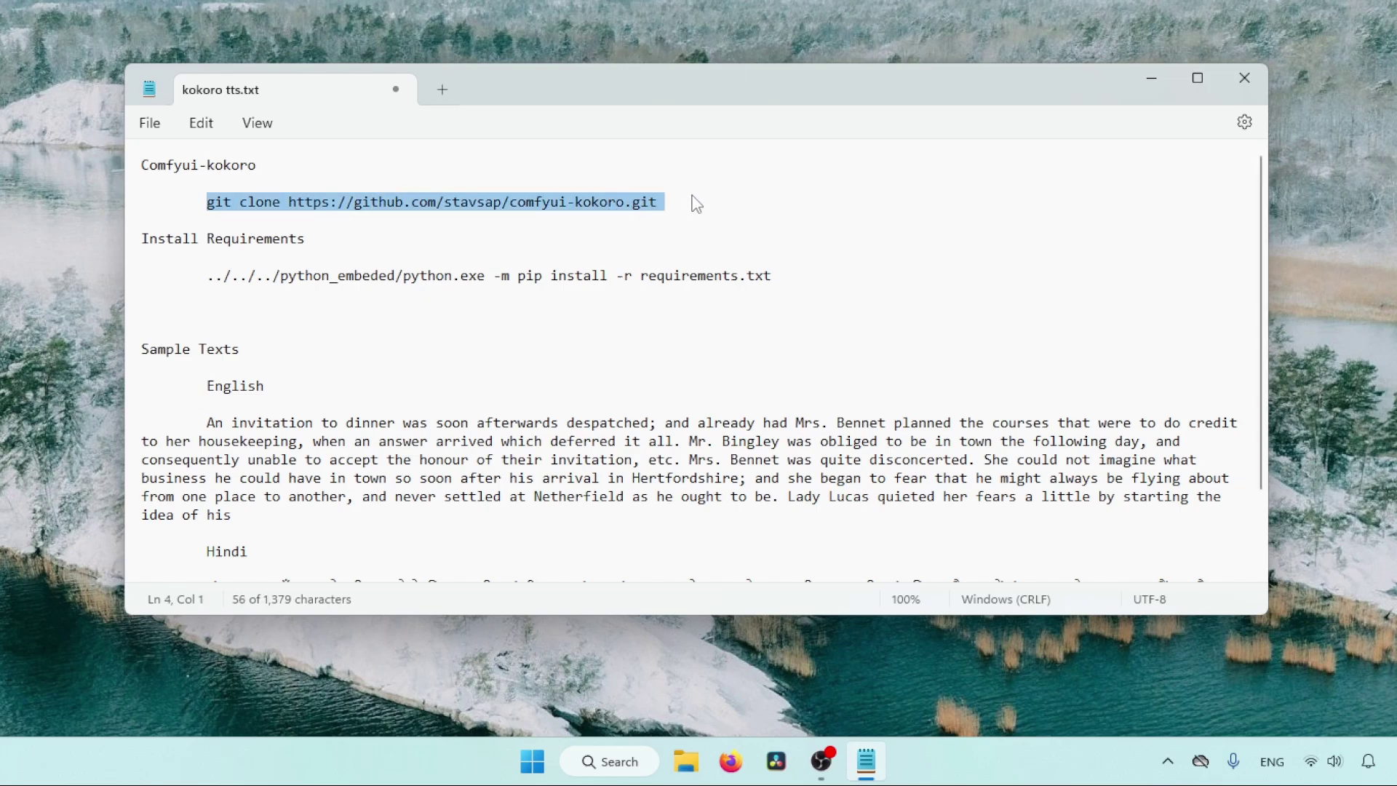
Step: Browse to Downloads > ComfyUI_windows_portable > ComfyUI > custom_nodes in File Explorer
left_click(686, 761)
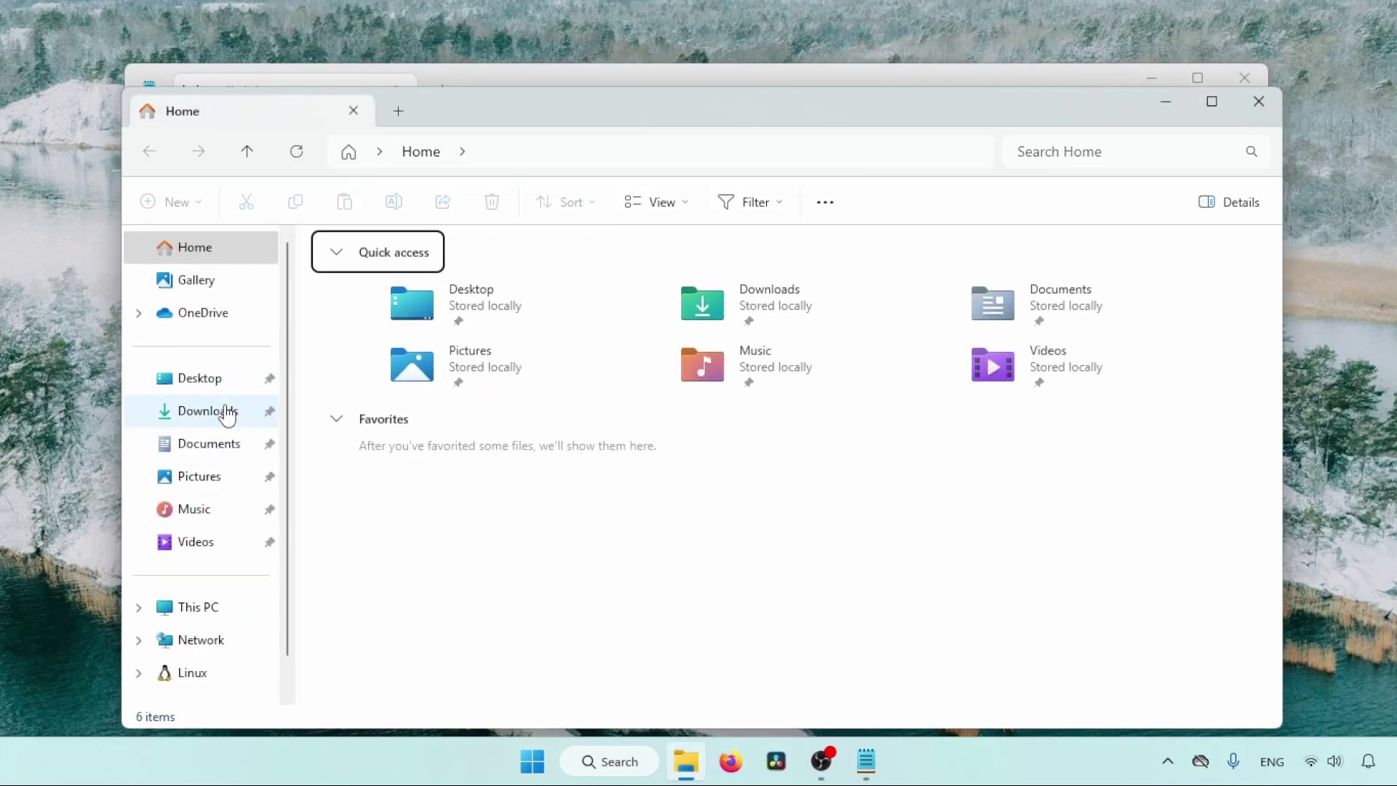
left_click(228, 412)
double_click(369, 304)
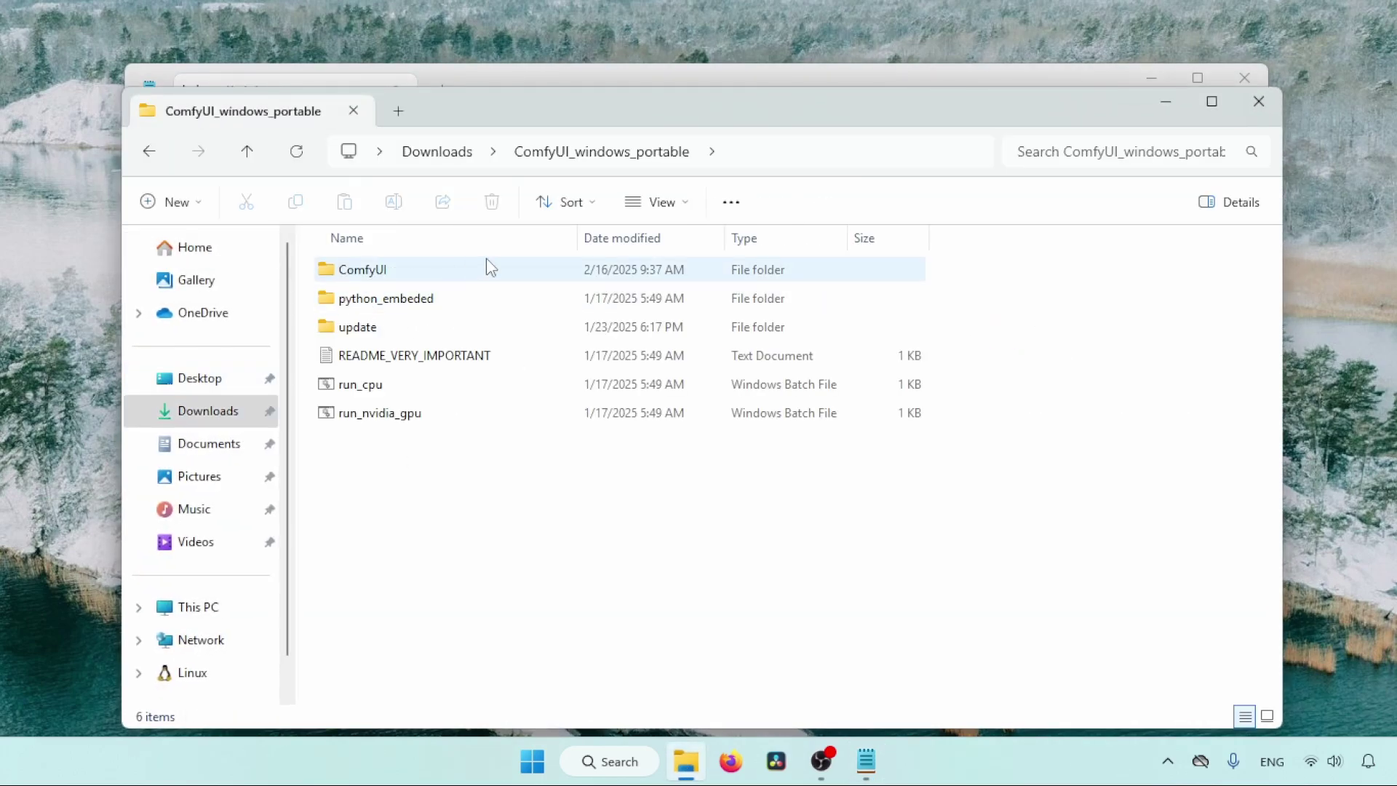
double_click(383, 276)
left_click(385, 530)
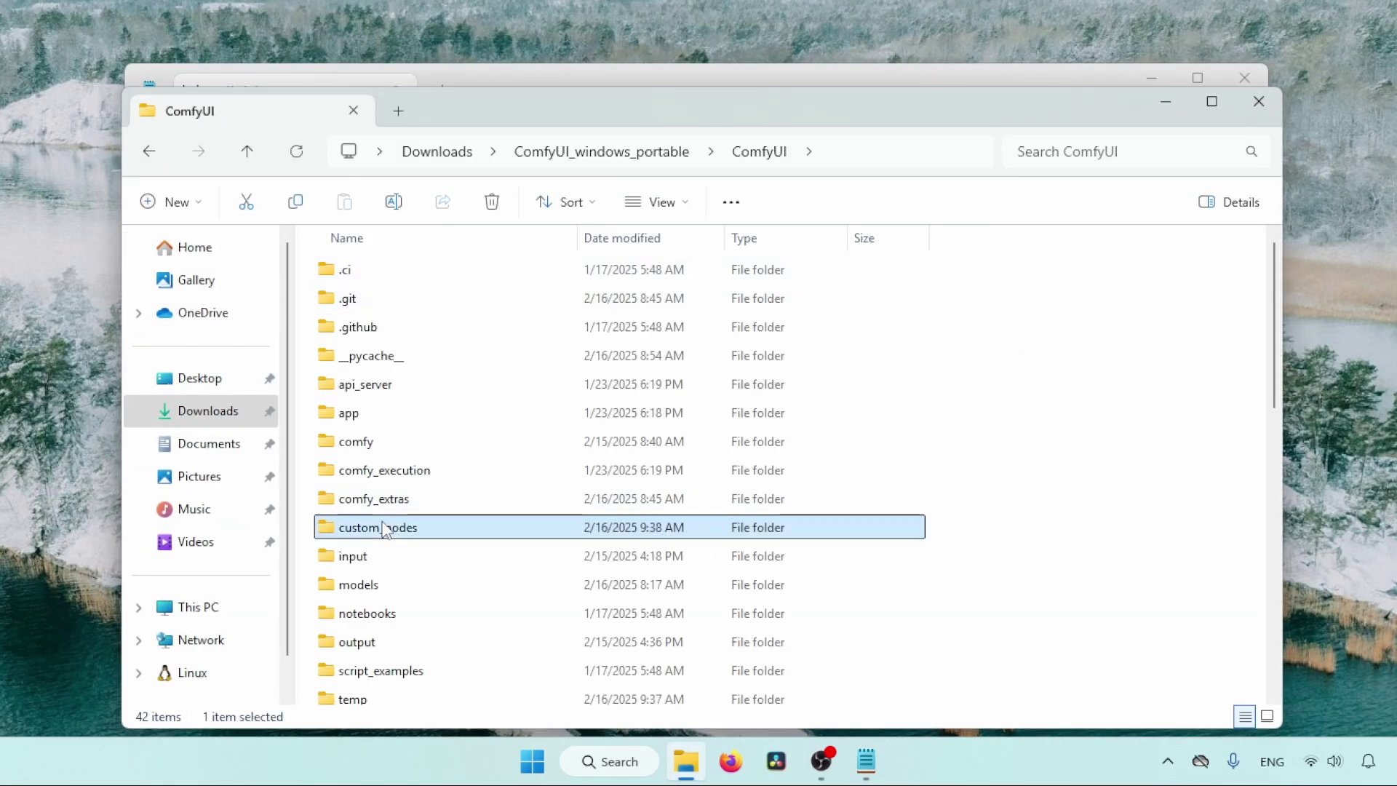
double_click(663, 524)
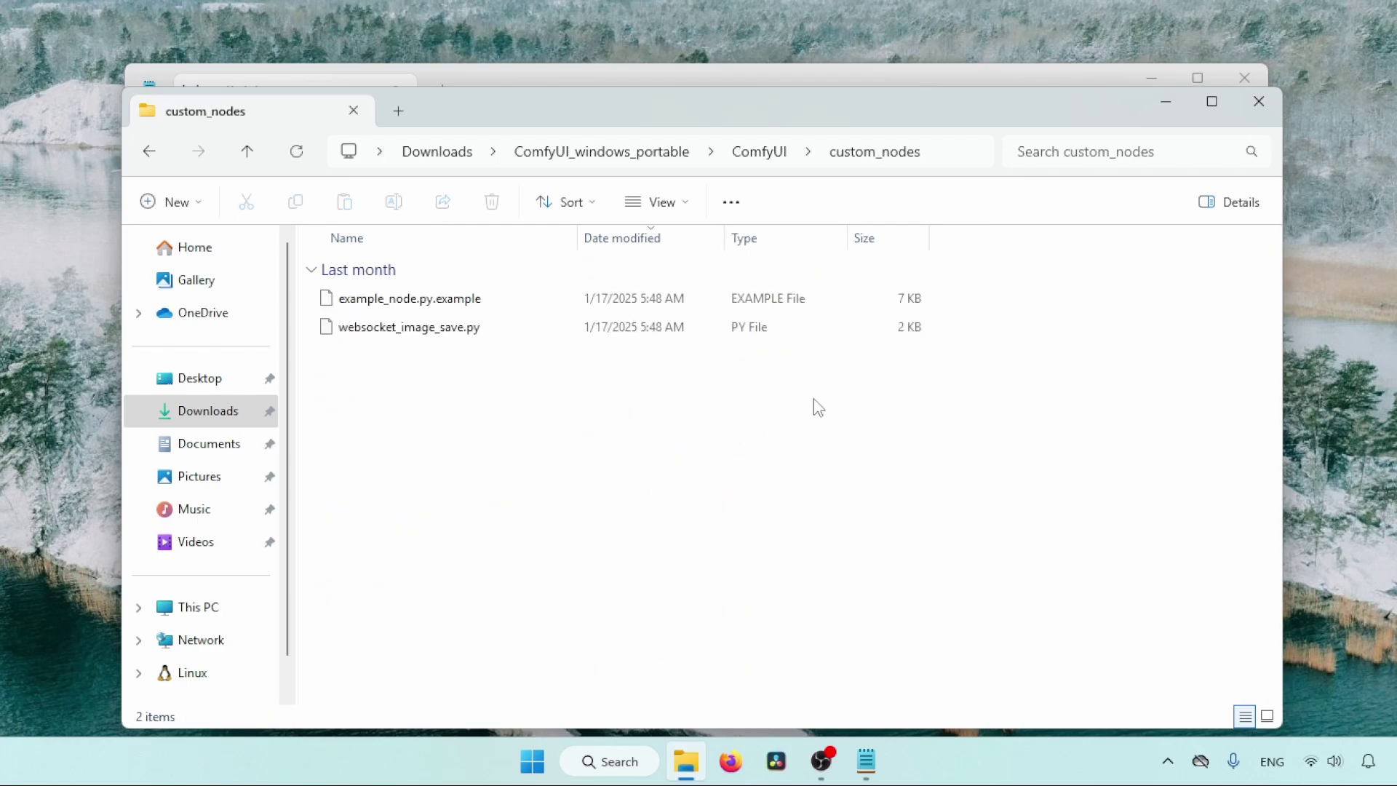
Step: Bring up the full context menu in the custom_nodes folder to launch PowerShell there
right_click(975, 386)
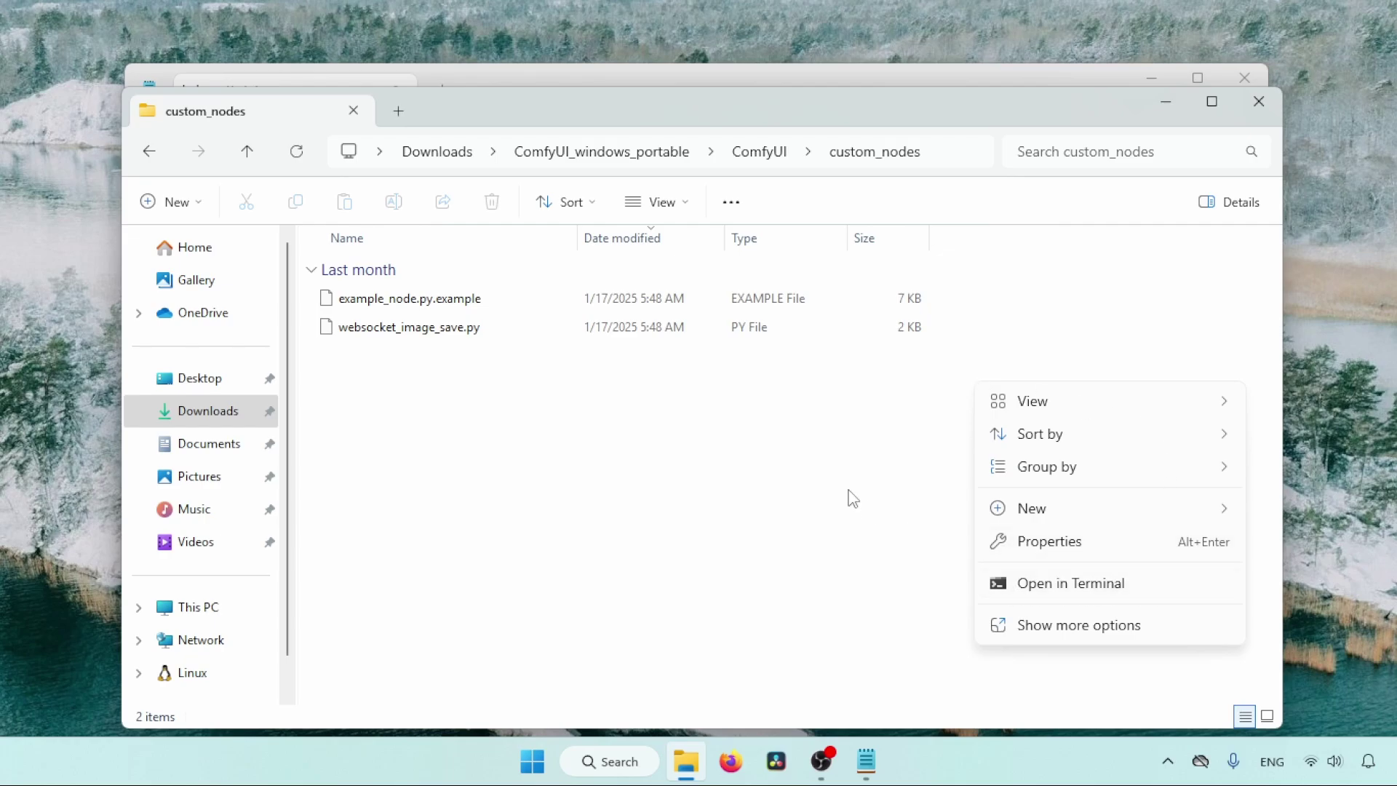
left_click(847, 491)
right_click(994, 361, "shift")
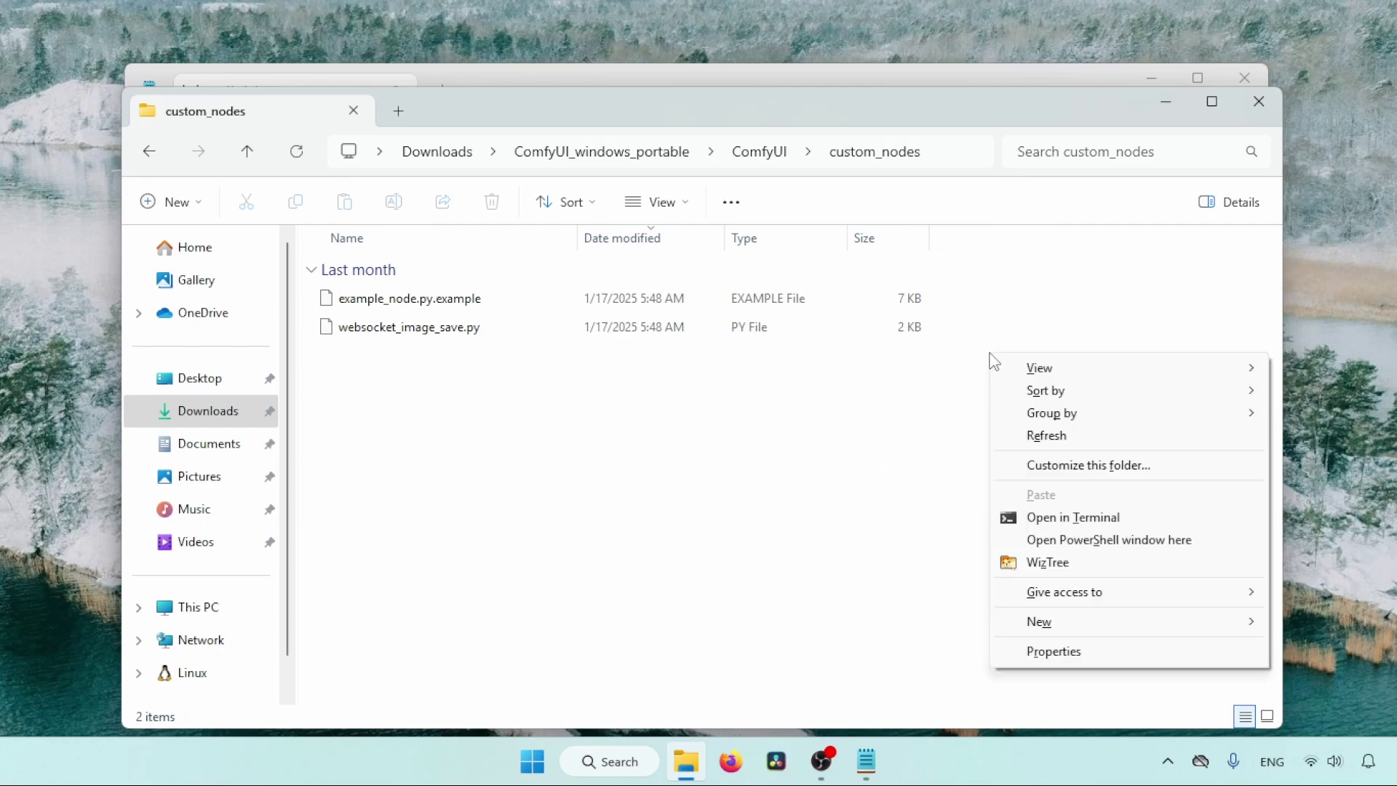
Step: Open PowerShell in custom_nodes and run the pasted git clone for comfyui-kokoro
left_click(1103, 542)
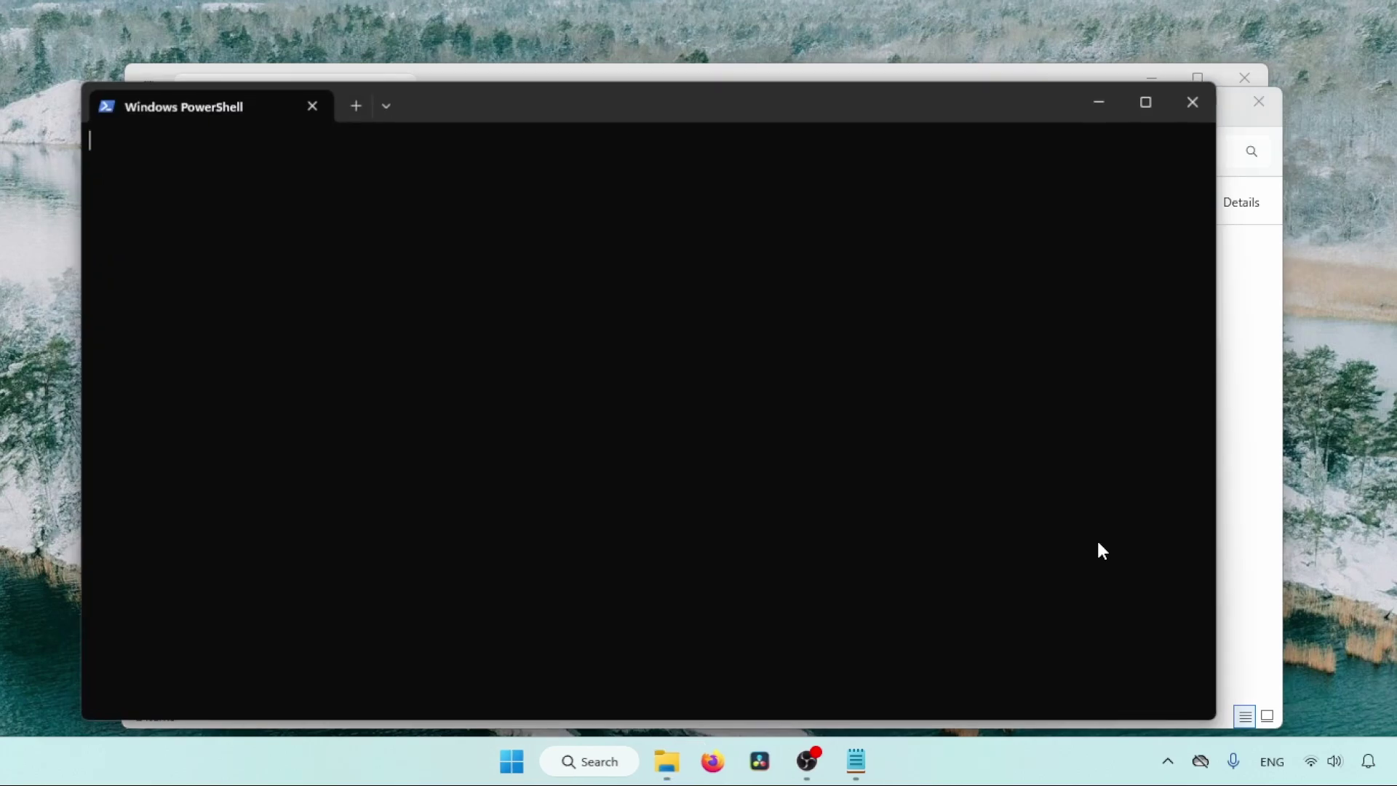
left_click_drag(541, 106, 526, 73)
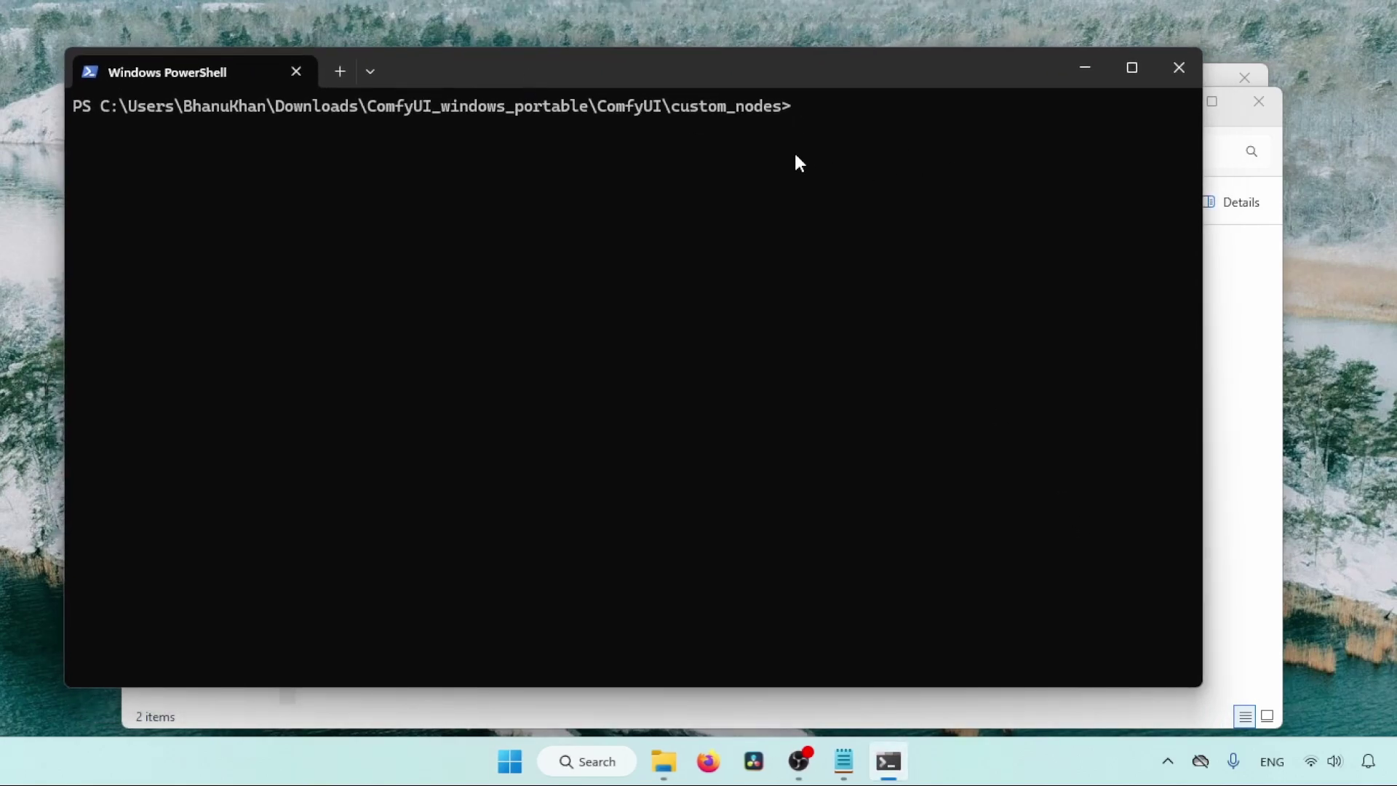
key("ctrl+v")
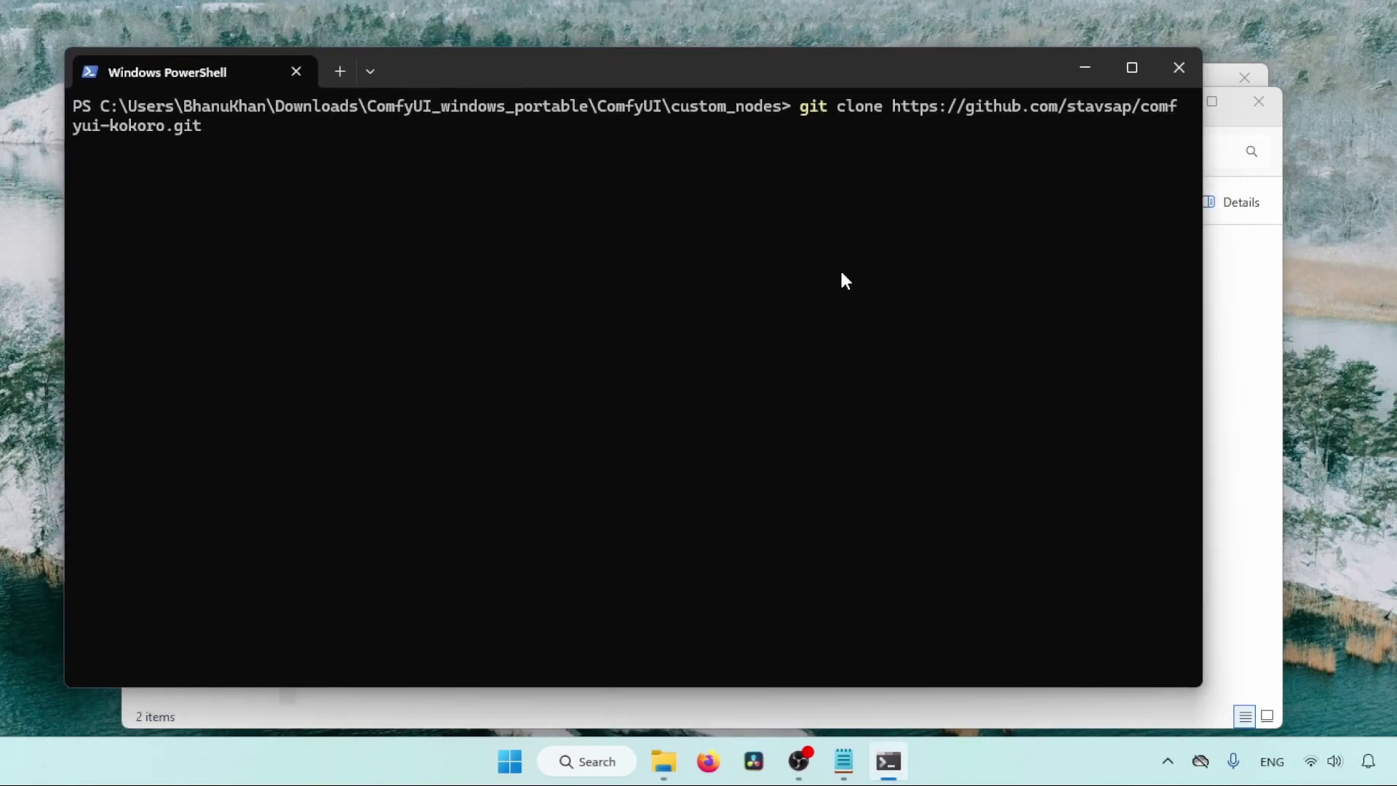
key("Return")
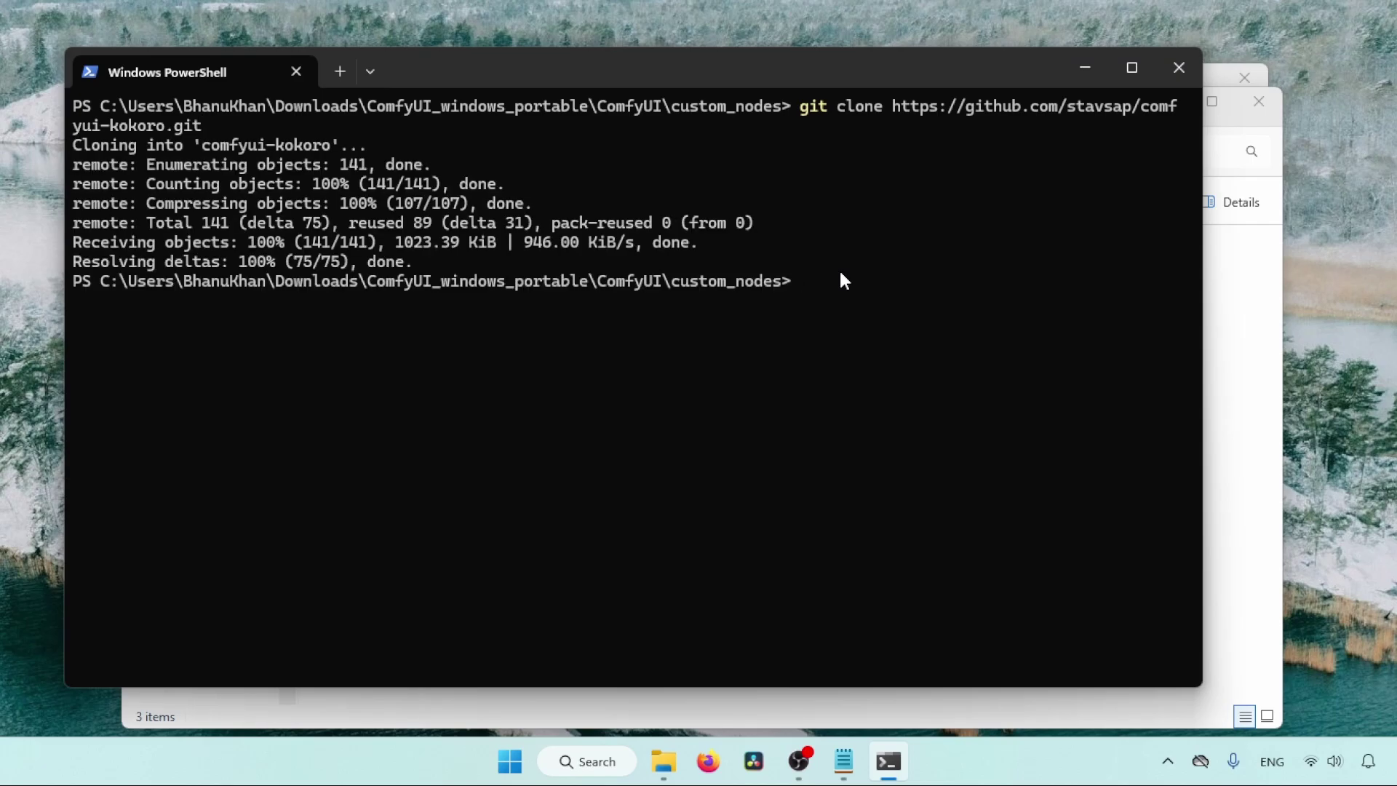
Step: Close the terminal and open the newly cloned comfyui-kokoro folder
left_click(1179, 68)
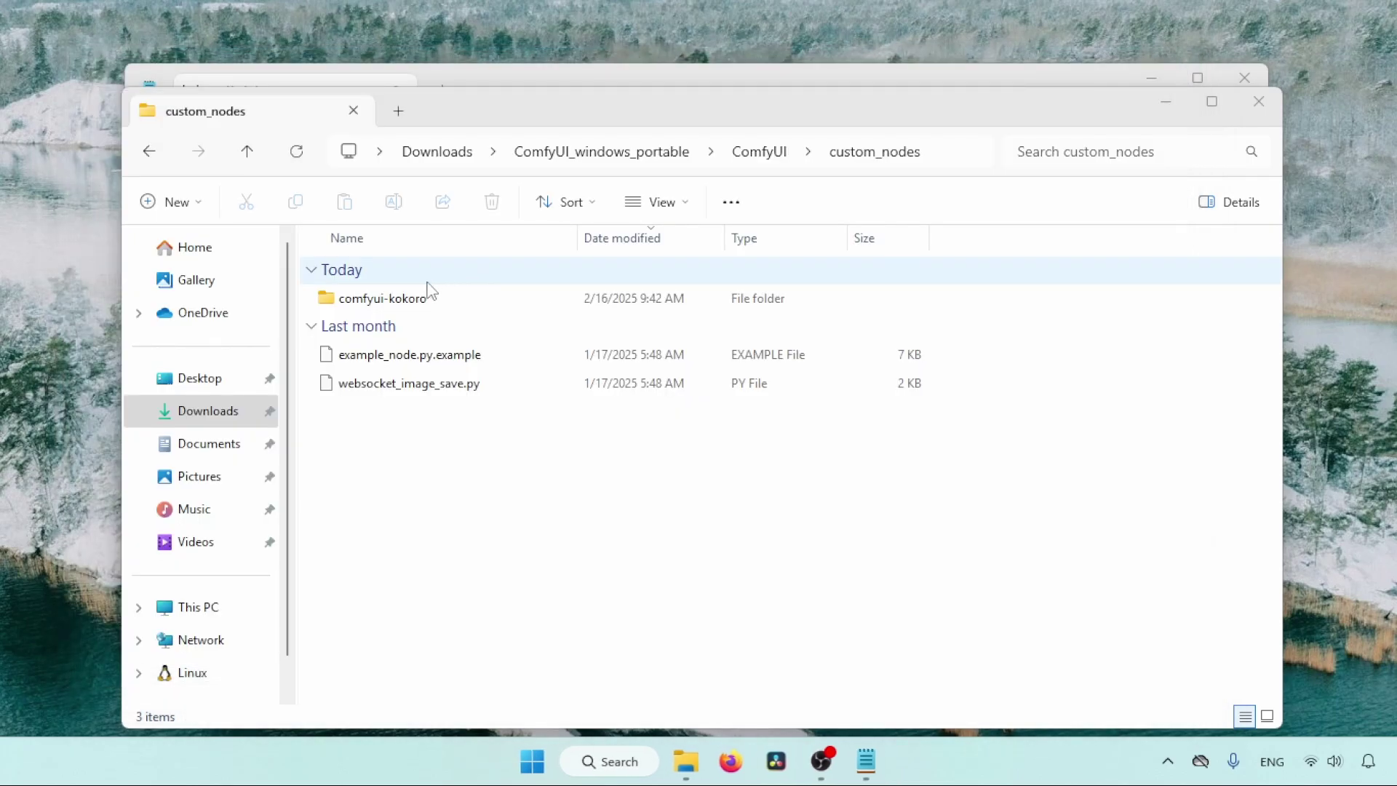
left_click(408, 298)
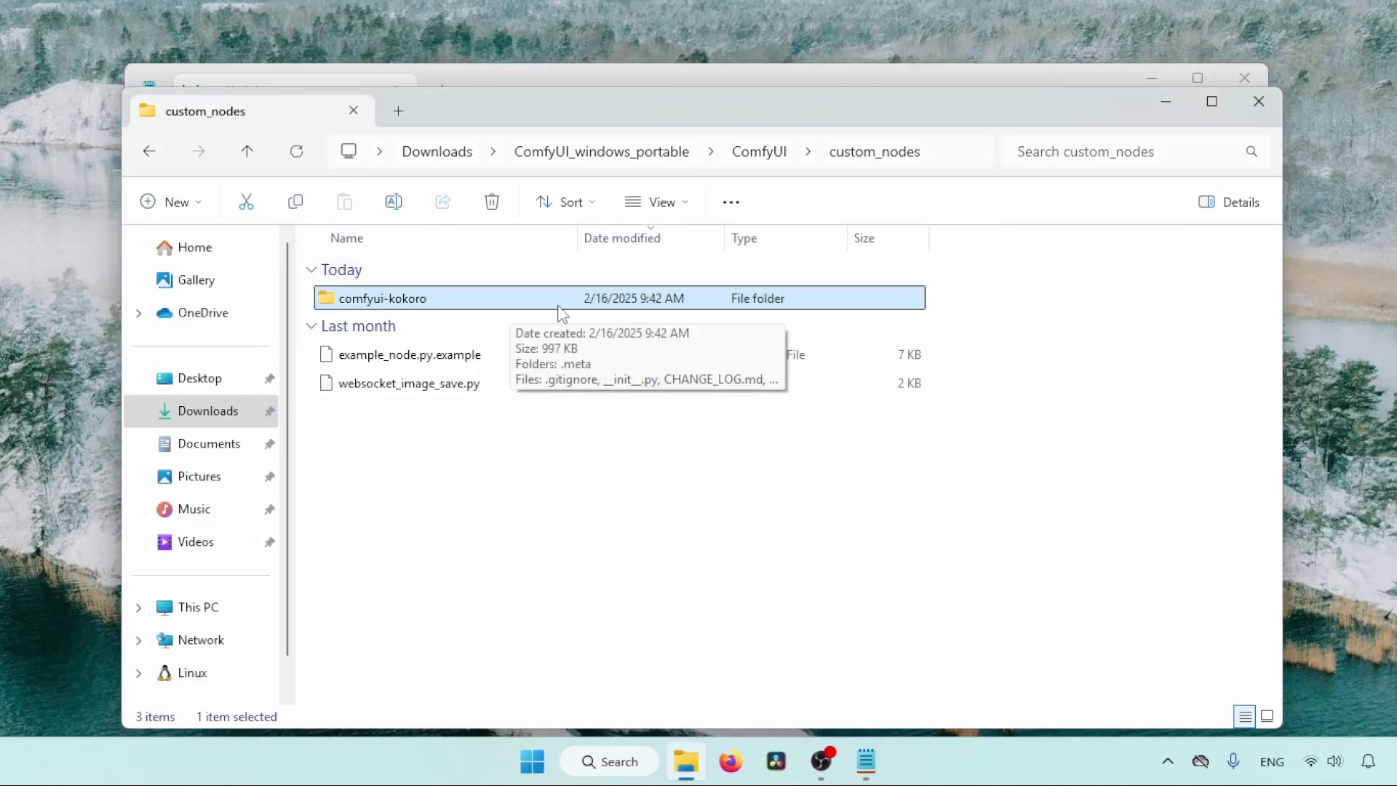
left_click_drag(631, 97, 543, 168)
double_click(438, 273)
Step: Select the pip install requirements command in the kokoro tts notes
left_click(599, 97)
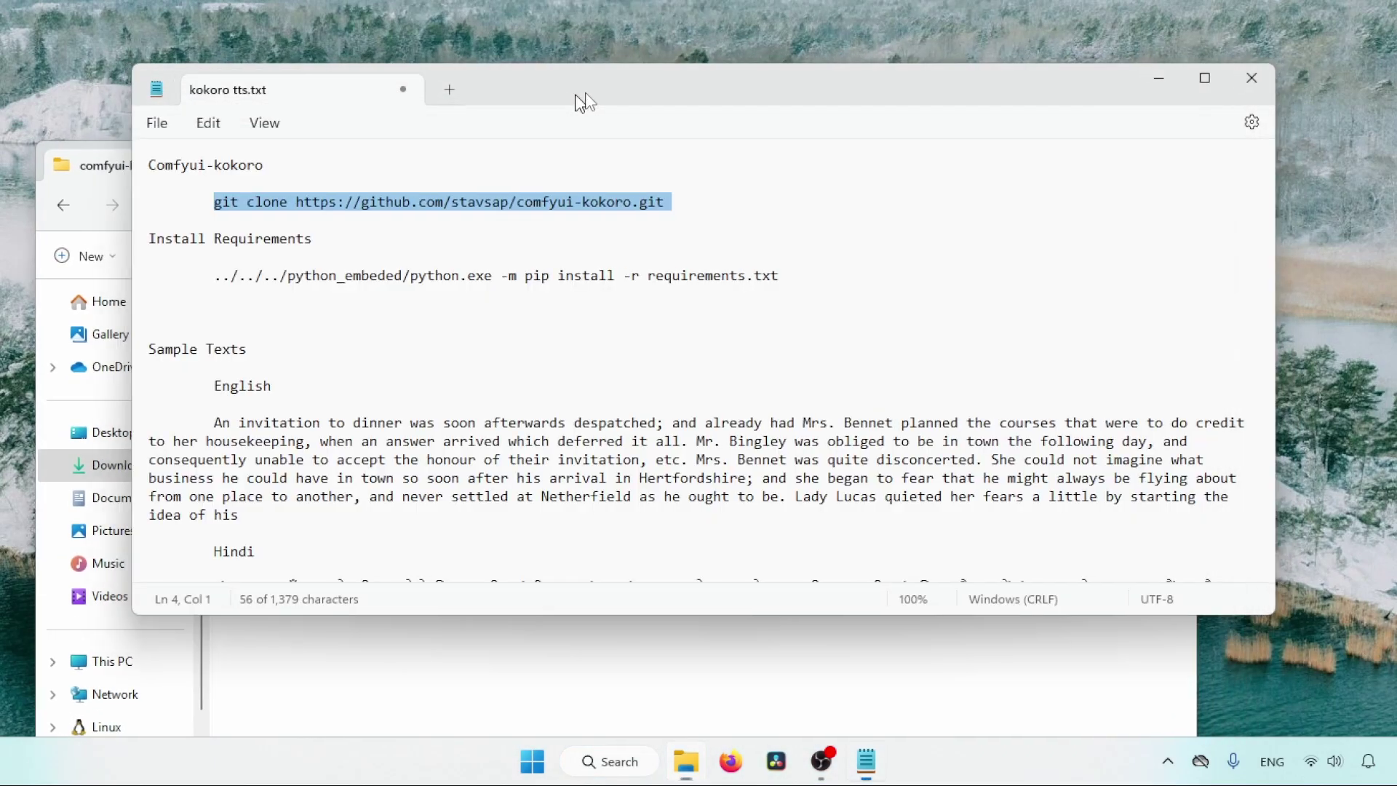
left_click_drag(598, 97, 727, 97)
left_click_drag(356, 273, 290, 273)
left_click_drag(949, 271, 944, 280)
key("ctrl+c")
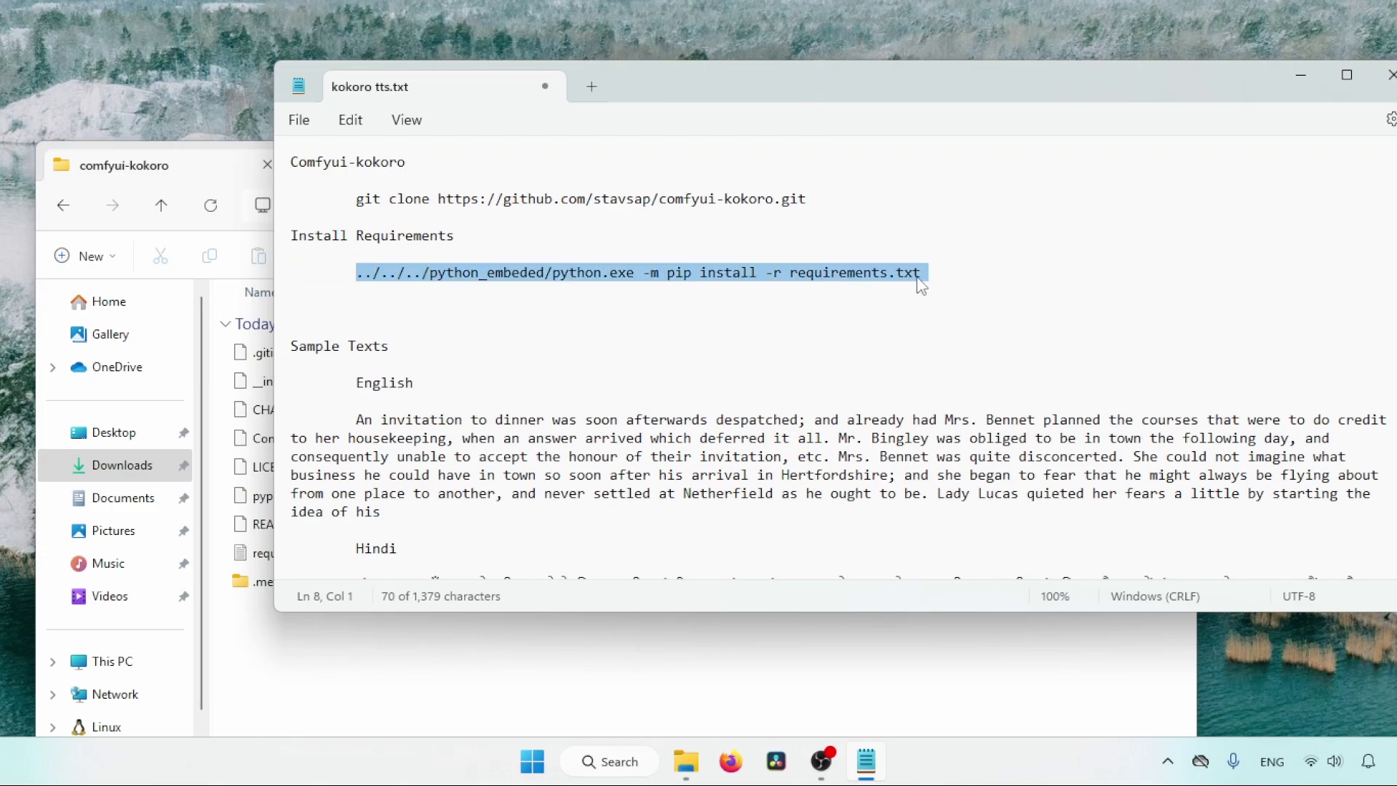
Step: Bring up the full context menu inside the comfyui-kokoro folder to launch PowerShell
left_click(617, 639)
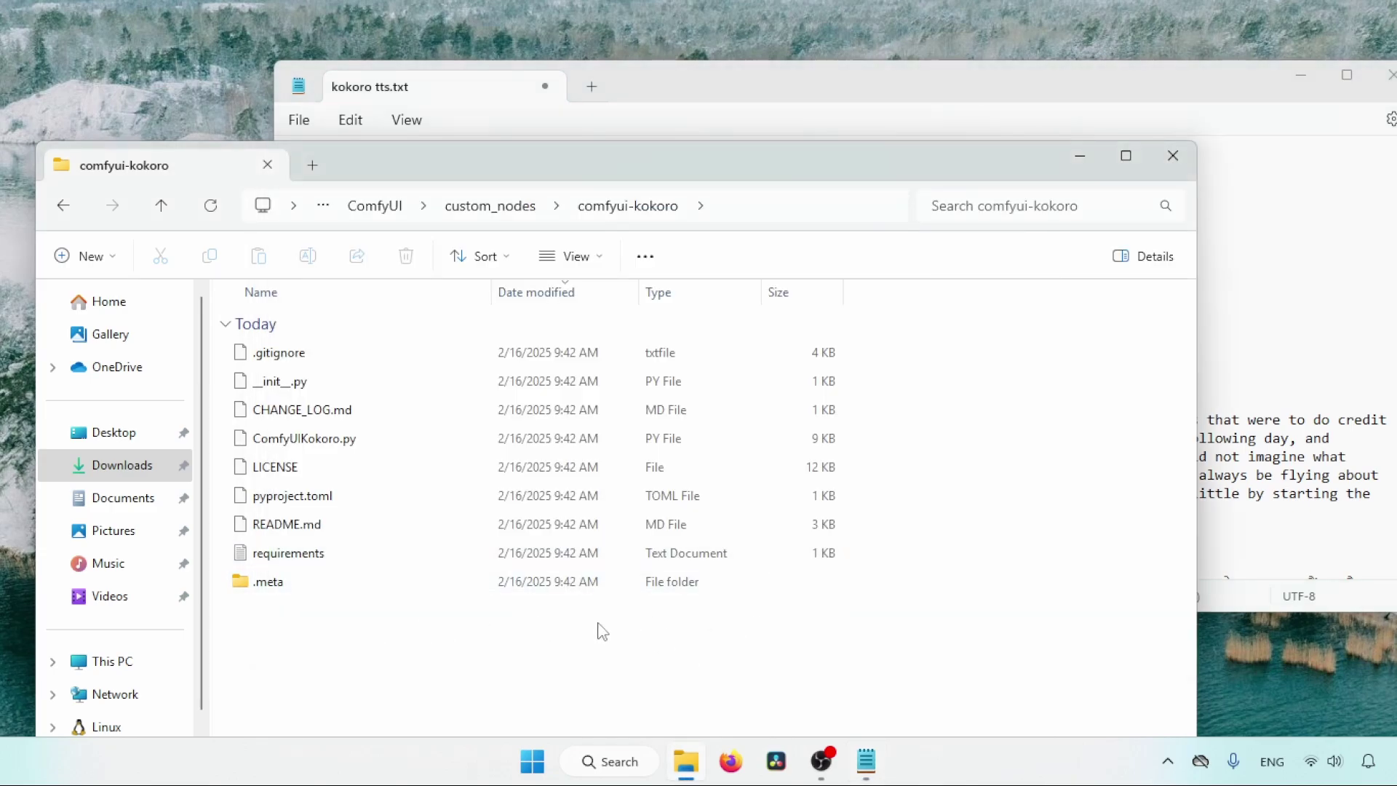
left_click_drag(774, 182, 805, 113)
right_click(1026, 329)
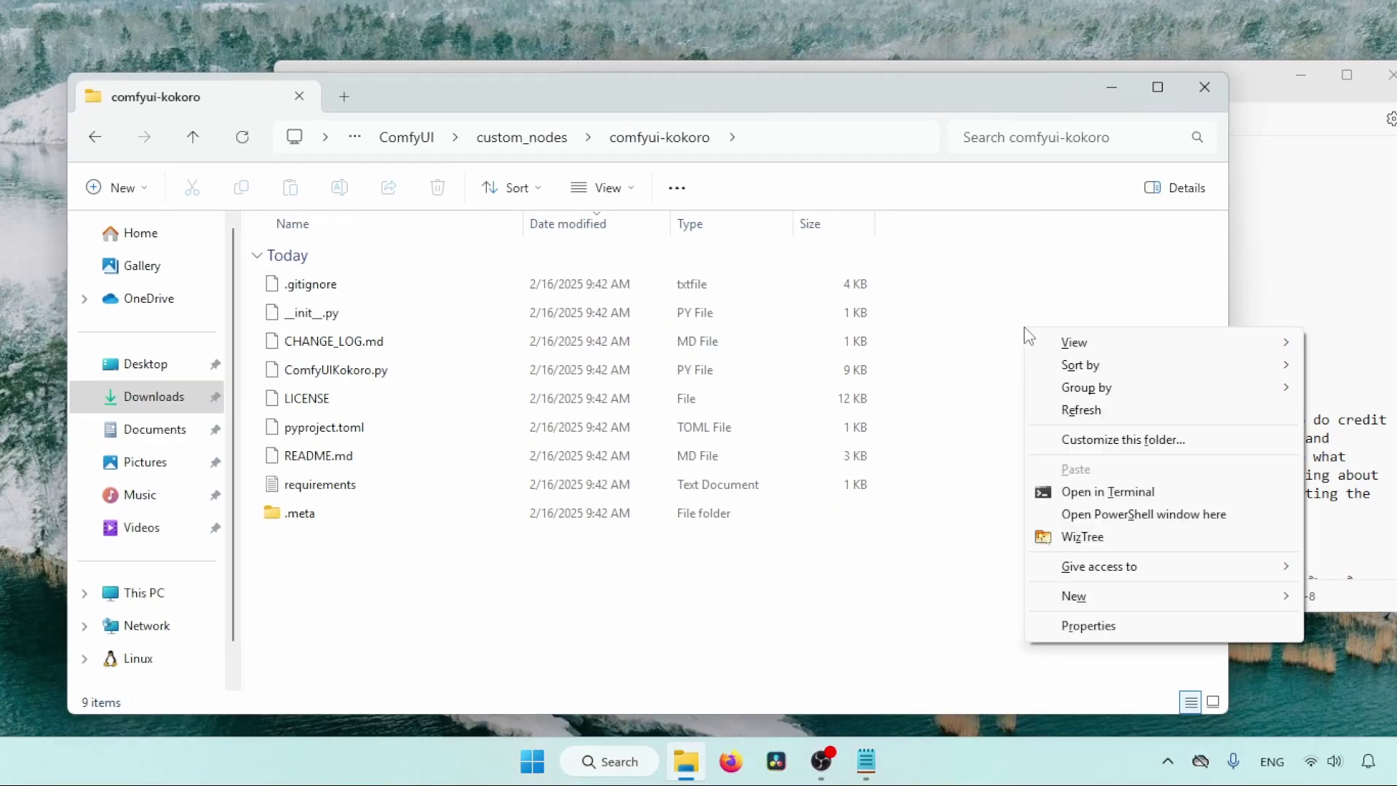
Step: Install the comfyui-kokoro requirements with the pasted pip command, then exit PowerShell
left_click(1126, 514)
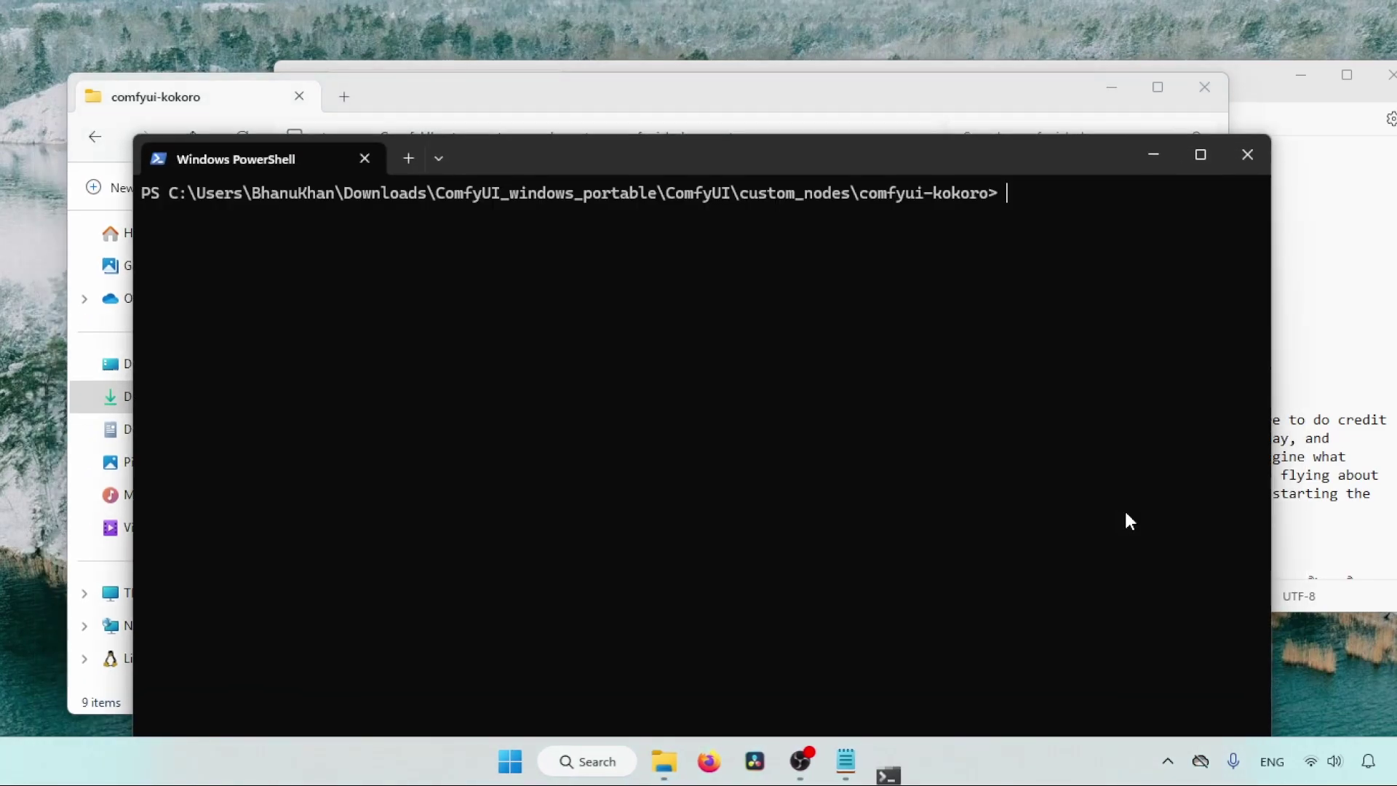
key("ctrl+v")
key("Return")
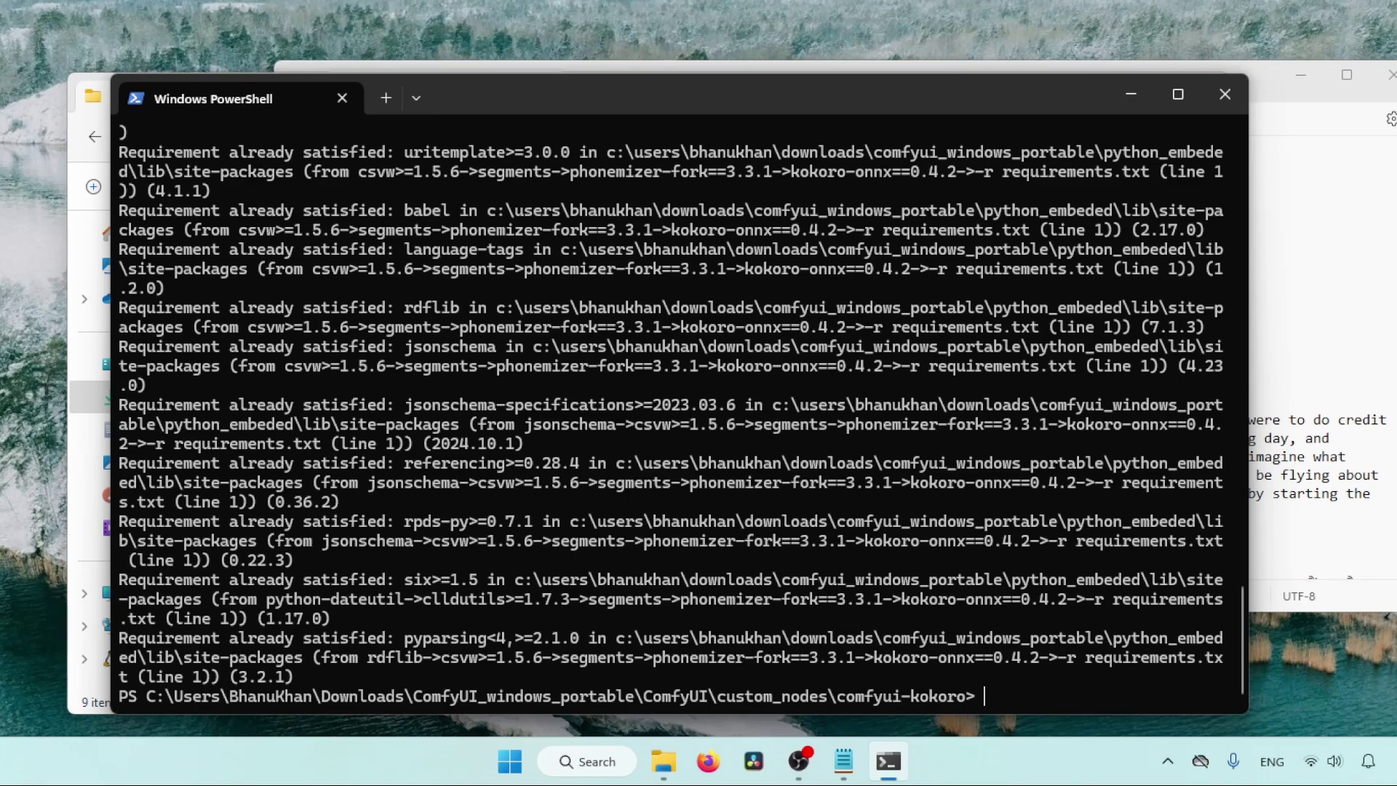
type("exit")
key("Return")
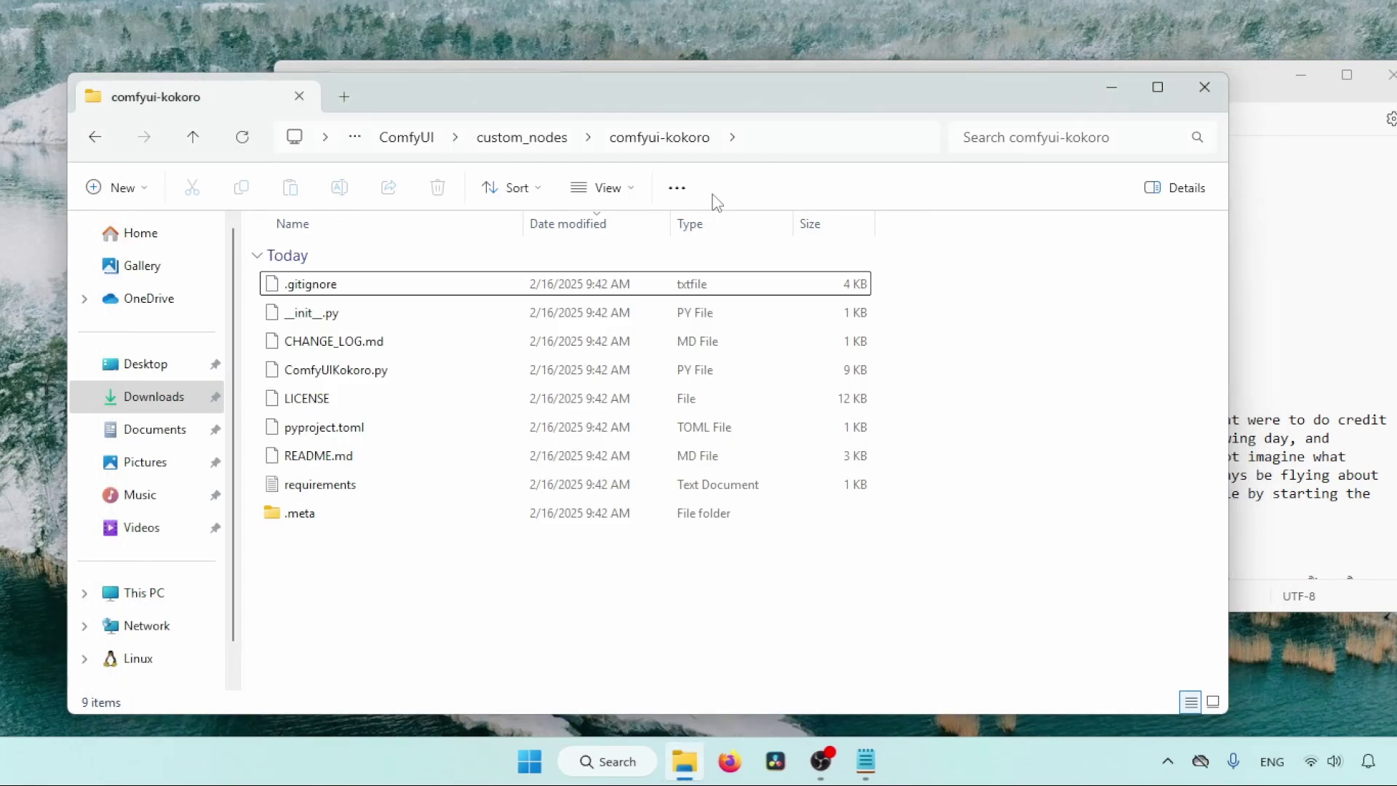
left_click(427, 132)
Step: Add a Kokoro Generator node from the kokoro category and enlarge it
left_click(470, 136)
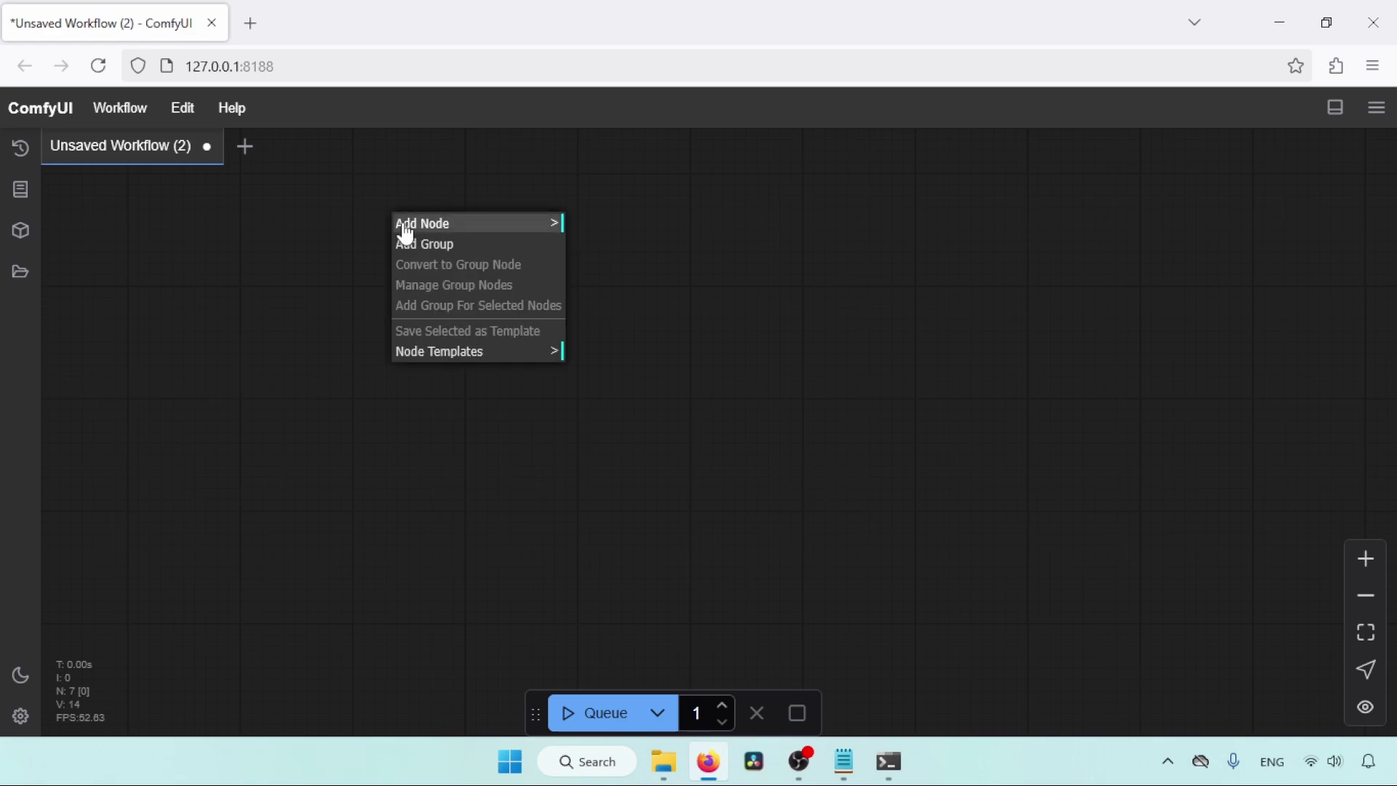
left_click(406, 231)
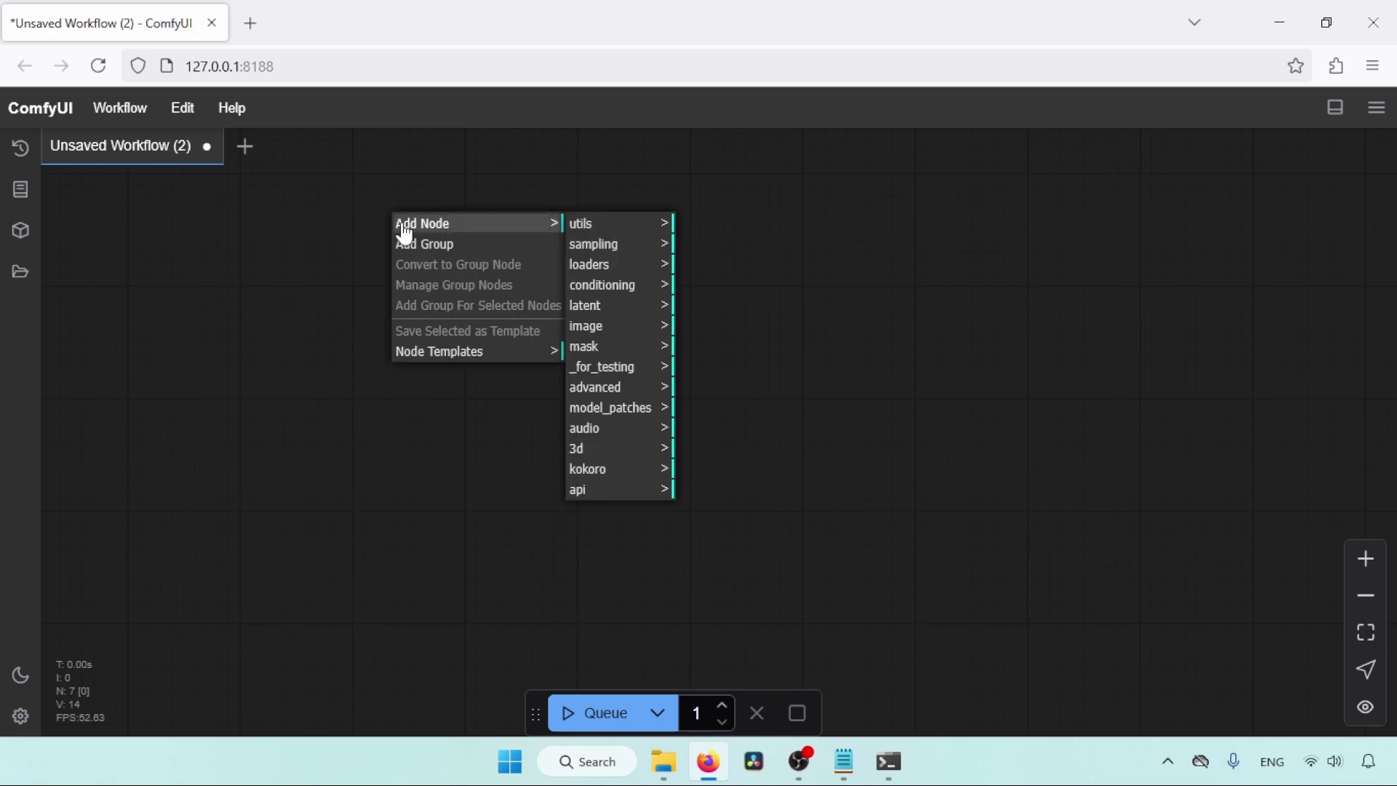
left_click(615, 470)
left_click(779, 227)
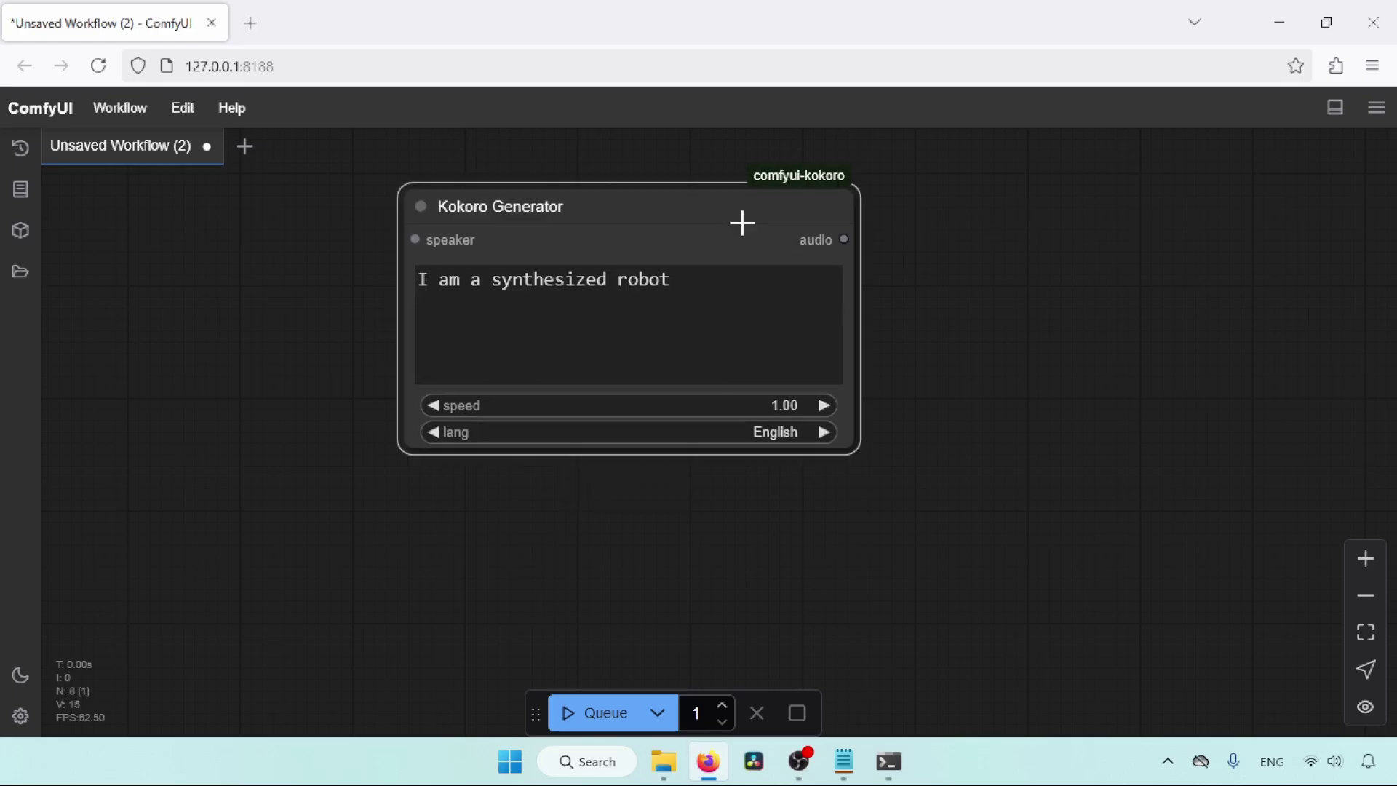
left_click_drag(764, 350, 402, 305)
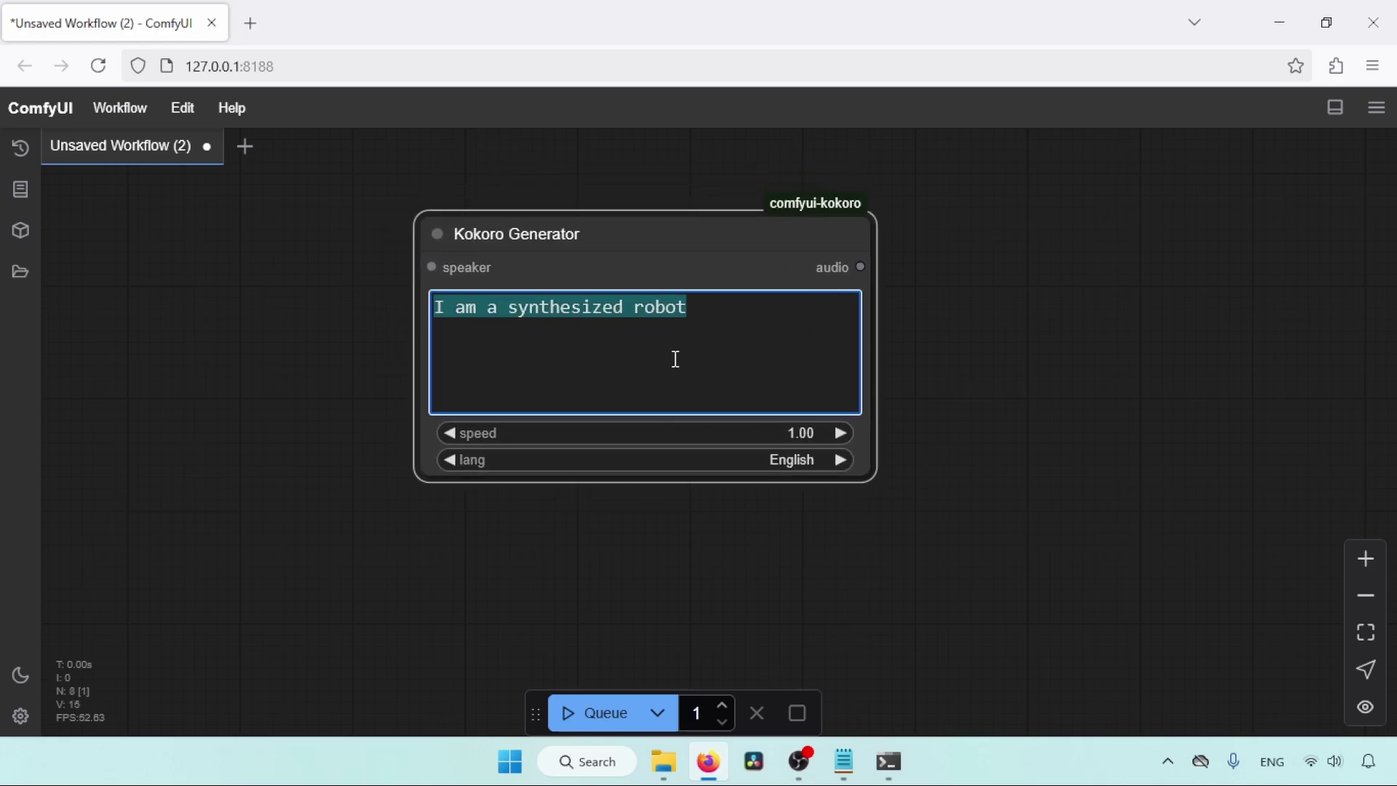
left_click_drag(871, 473, 984, 586)
Step: Add a KokoroSpeaker node wired into the Kokoro Generator's speaker input, placed to its left
left_click(720, 308)
key("ctrl+a")
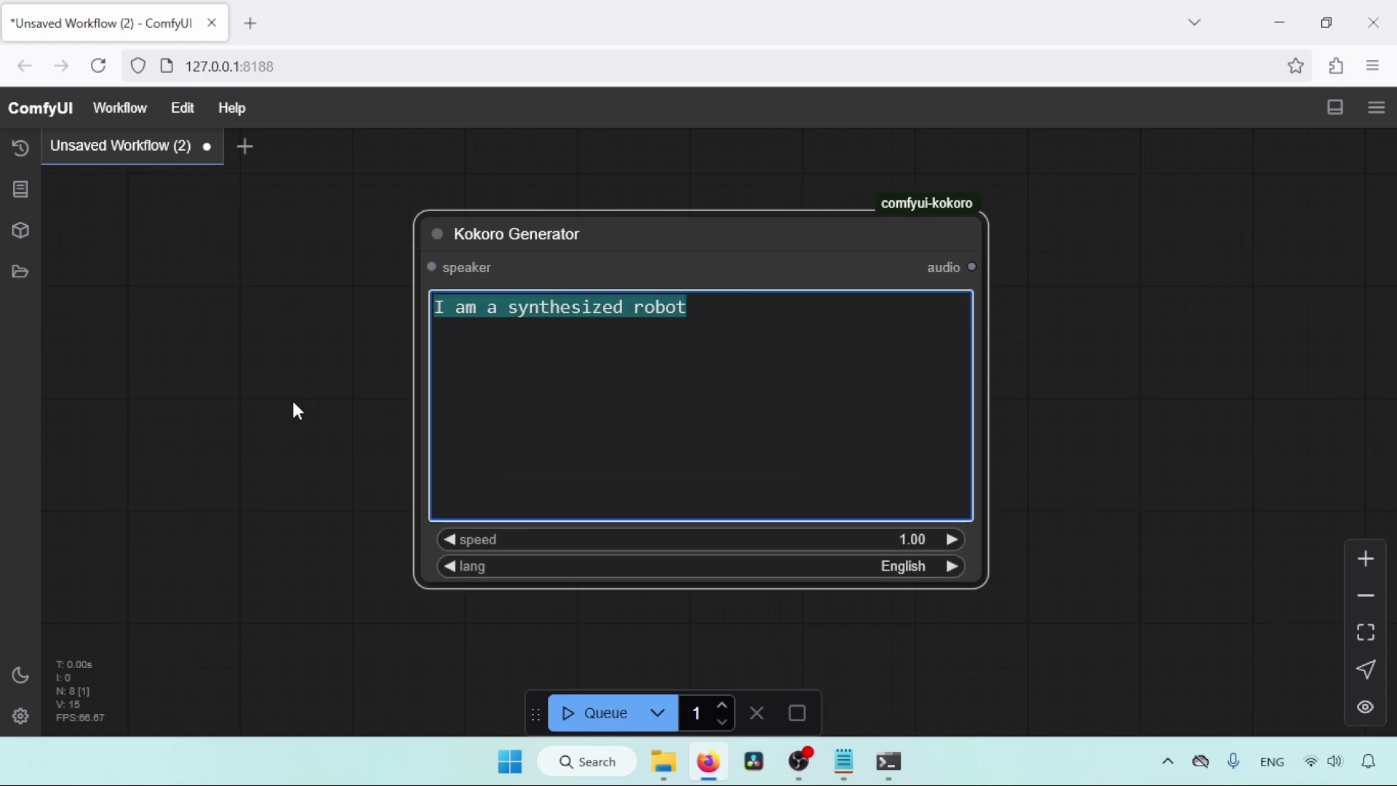
left_click_drag(313, 411, 761, 414)
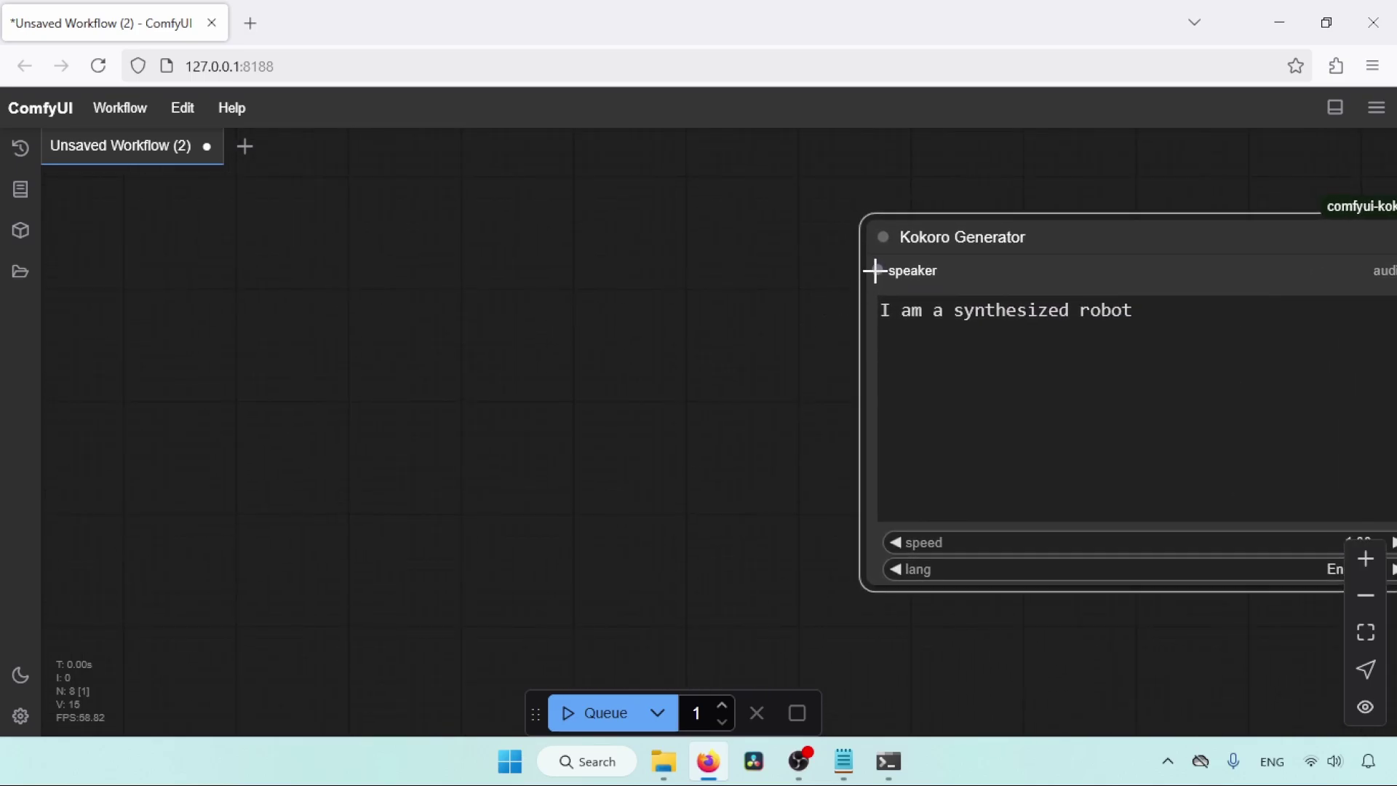
left_click_drag(874, 271, 520, 178)
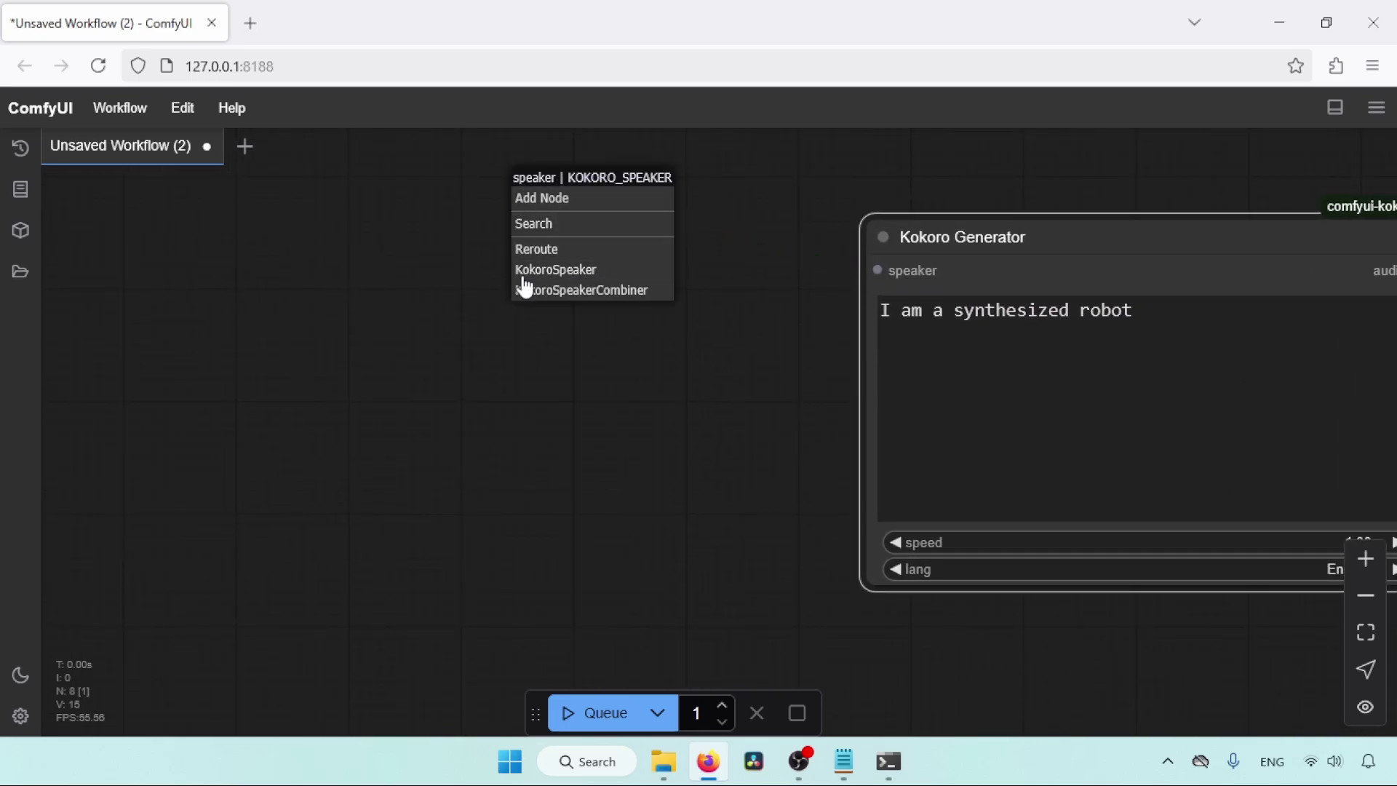
left_click(569, 271)
left_click_drag(724, 200, 564, 196)
Step: Choose af_jessica from the Kokoro Speaker's voice list
left_click(553, 244)
mouse_move(709, 242)
left_mouse_down()
mouse_move(741, 418)
mouse_move(731, 513)
mouse_move(703, 233)
mouse_move(720, 264)
left_mouse_up()
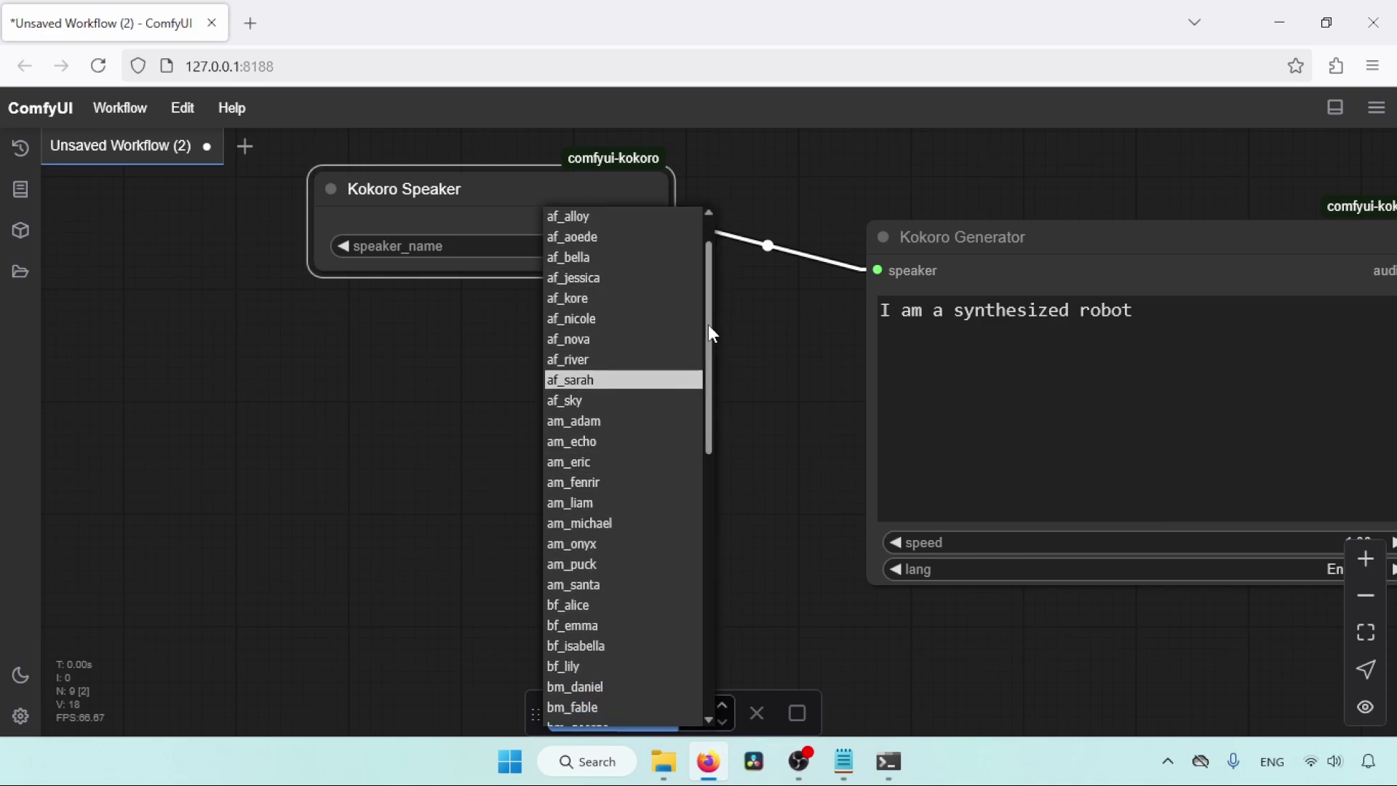
left_click_drag(710, 326, 724, 433)
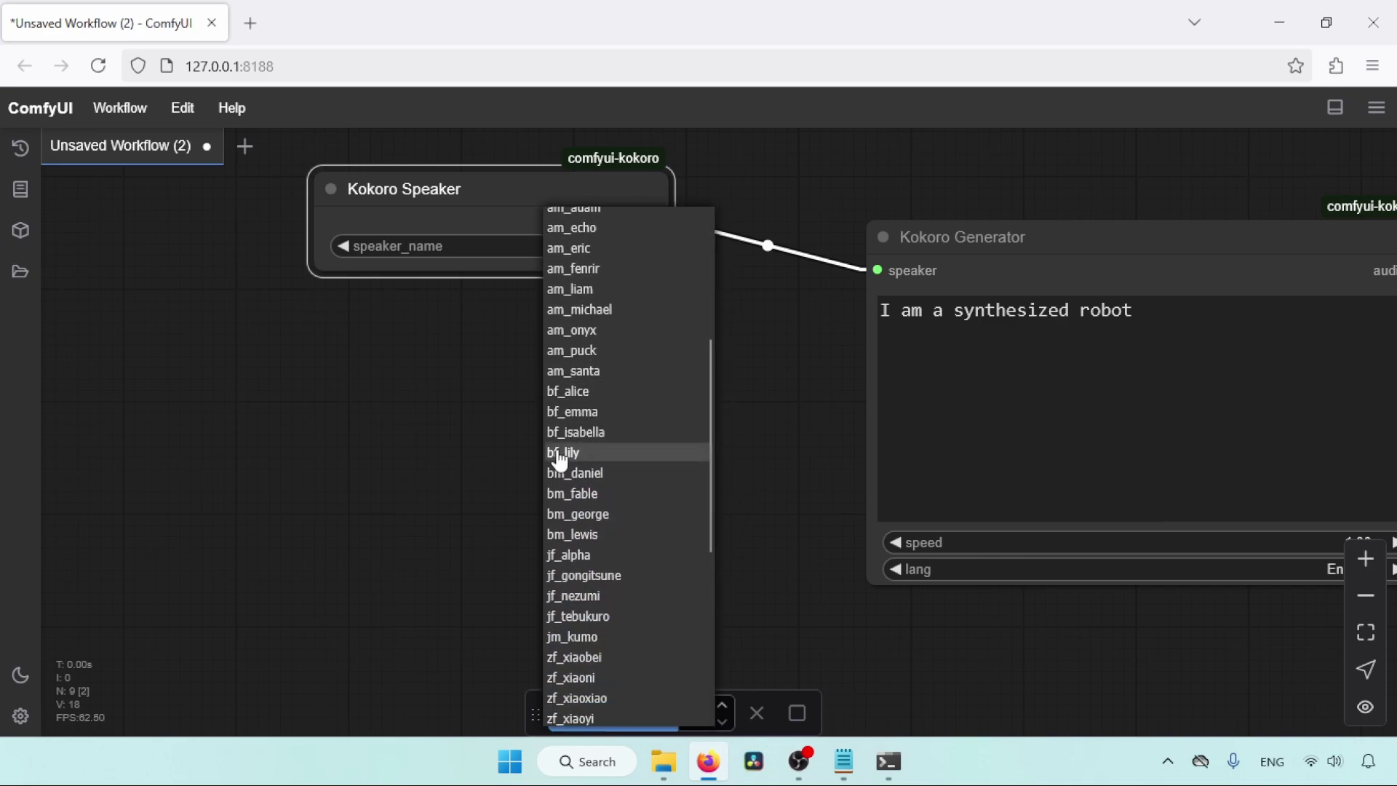
scroll(610, 430, "down", 3)
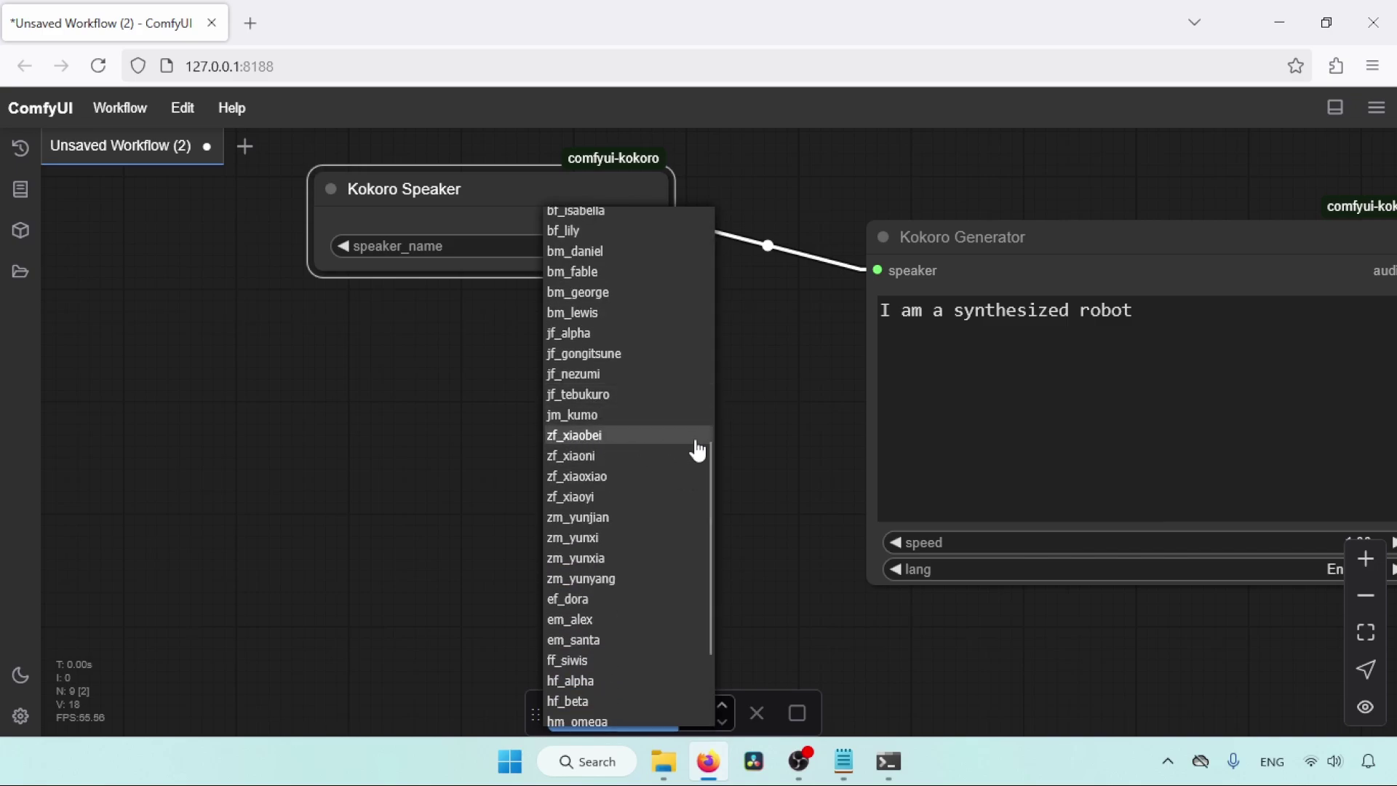
left_click_drag(713, 452, 714, 501)
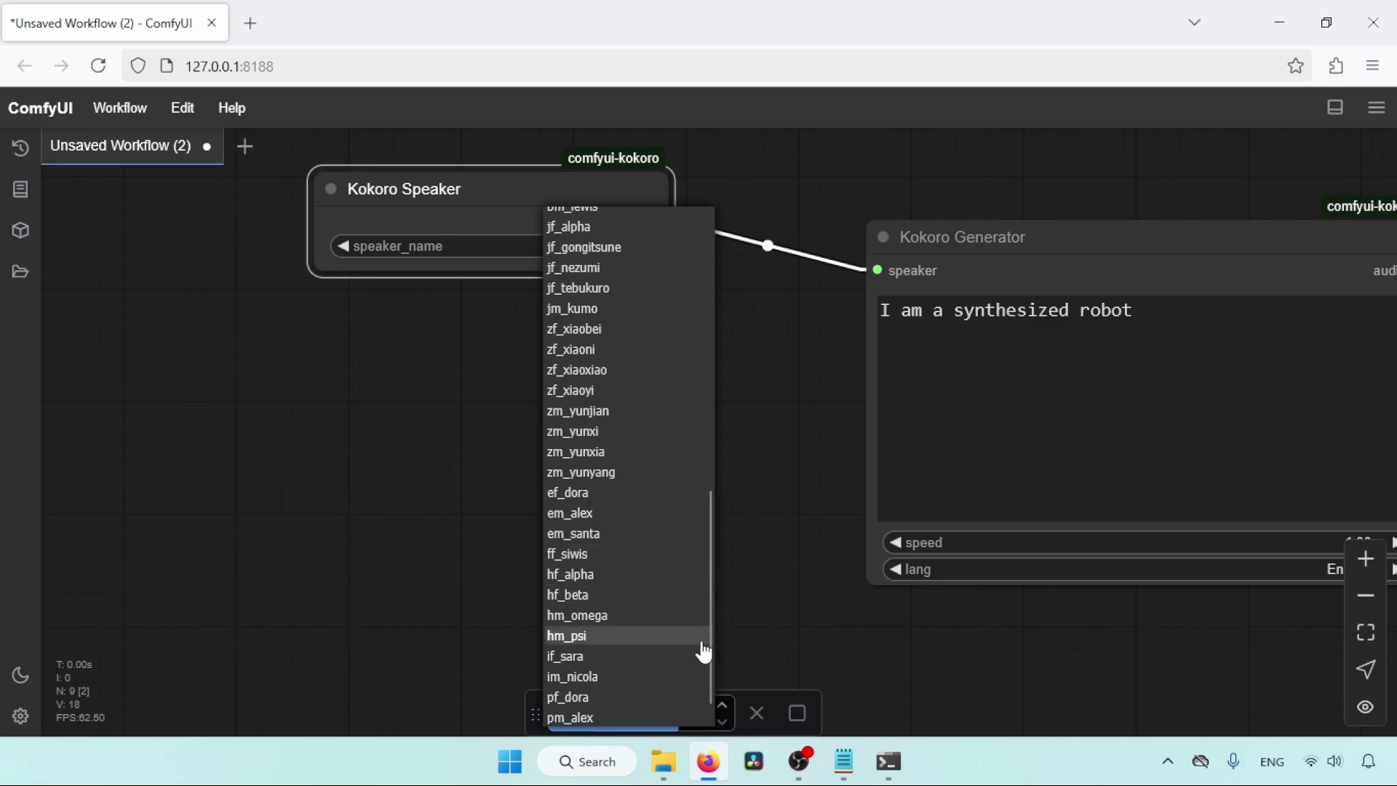
scroll(711, 617, "down", 1)
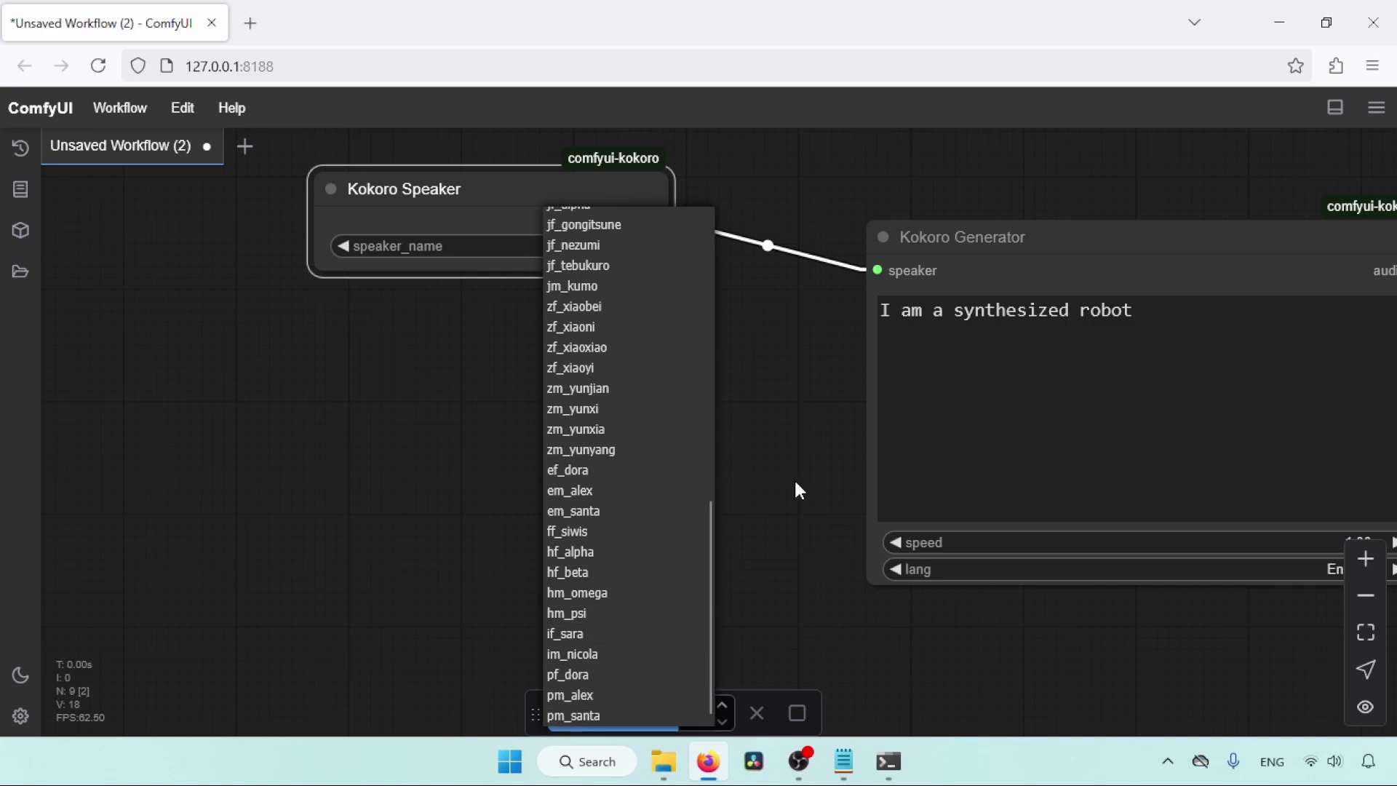
mouse_move(752, 372)
left_mouse_down()
mouse_move(340, 381)
mouse_move(749, 380)
left_mouse_up()
left_click(568, 254)
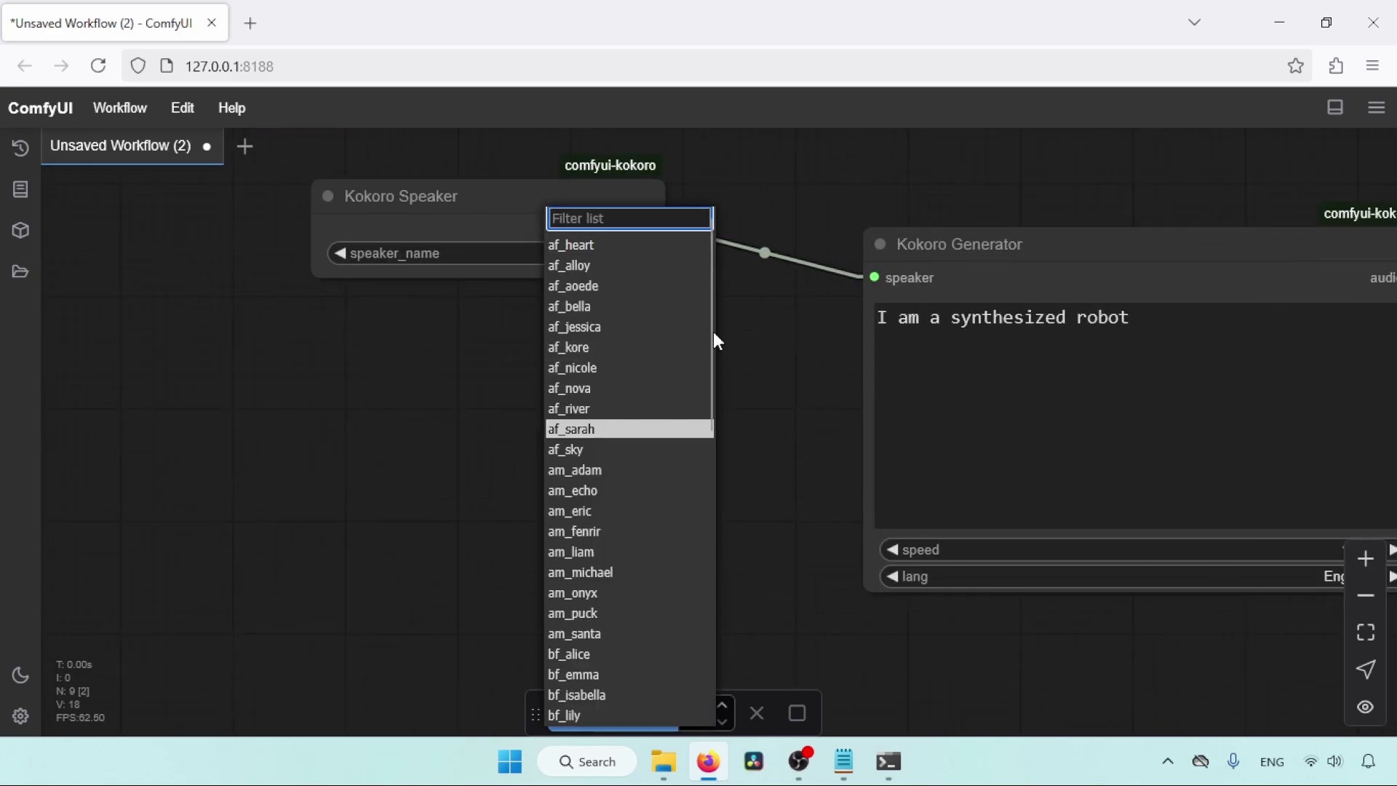
left_click(581, 336)
Step: Add a SaveAudio node fed by the Kokoro Generator's audio output
left_click_drag(598, 315, 198, 318)
left_click_drag(1027, 228, 767, 234)
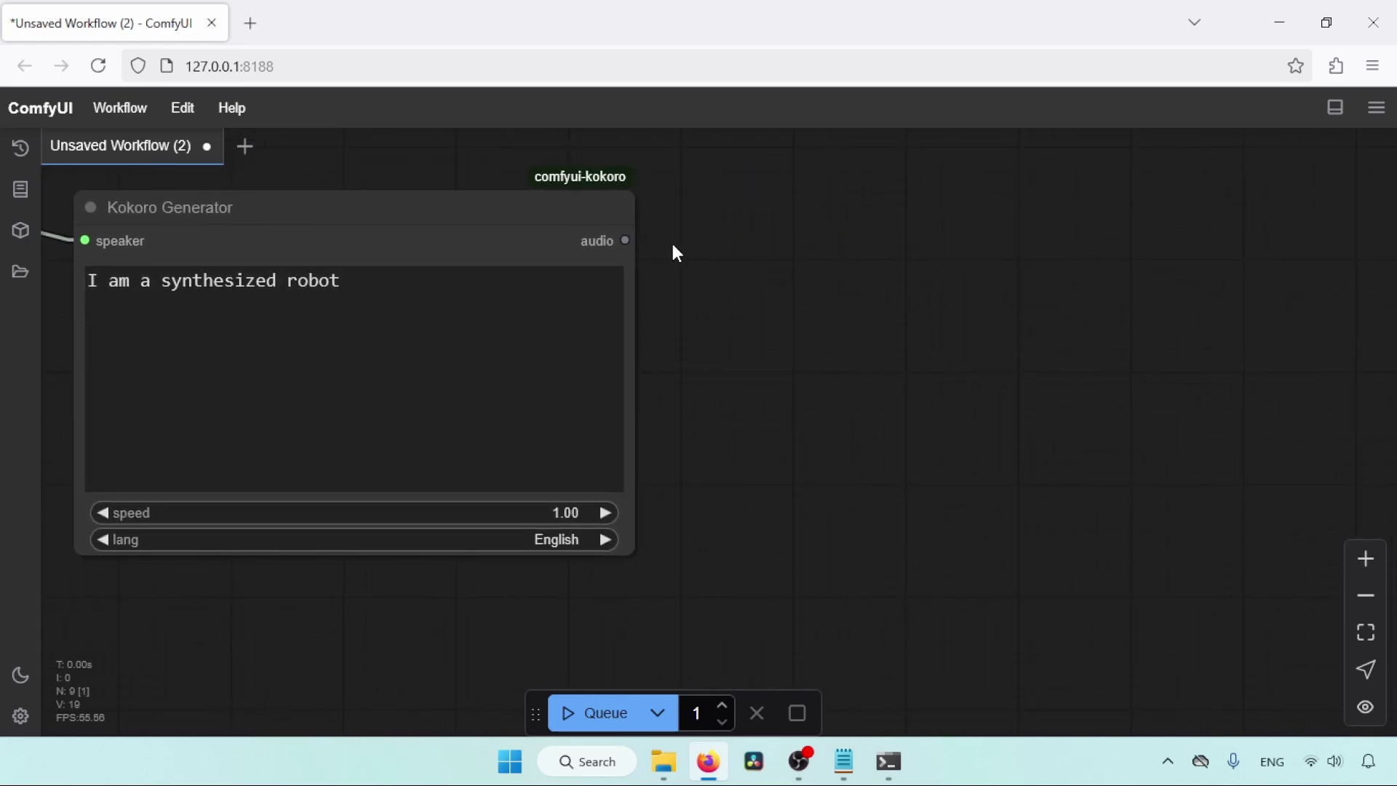
left_click_drag(625, 240, 935, 264)
left_click(971, 377)
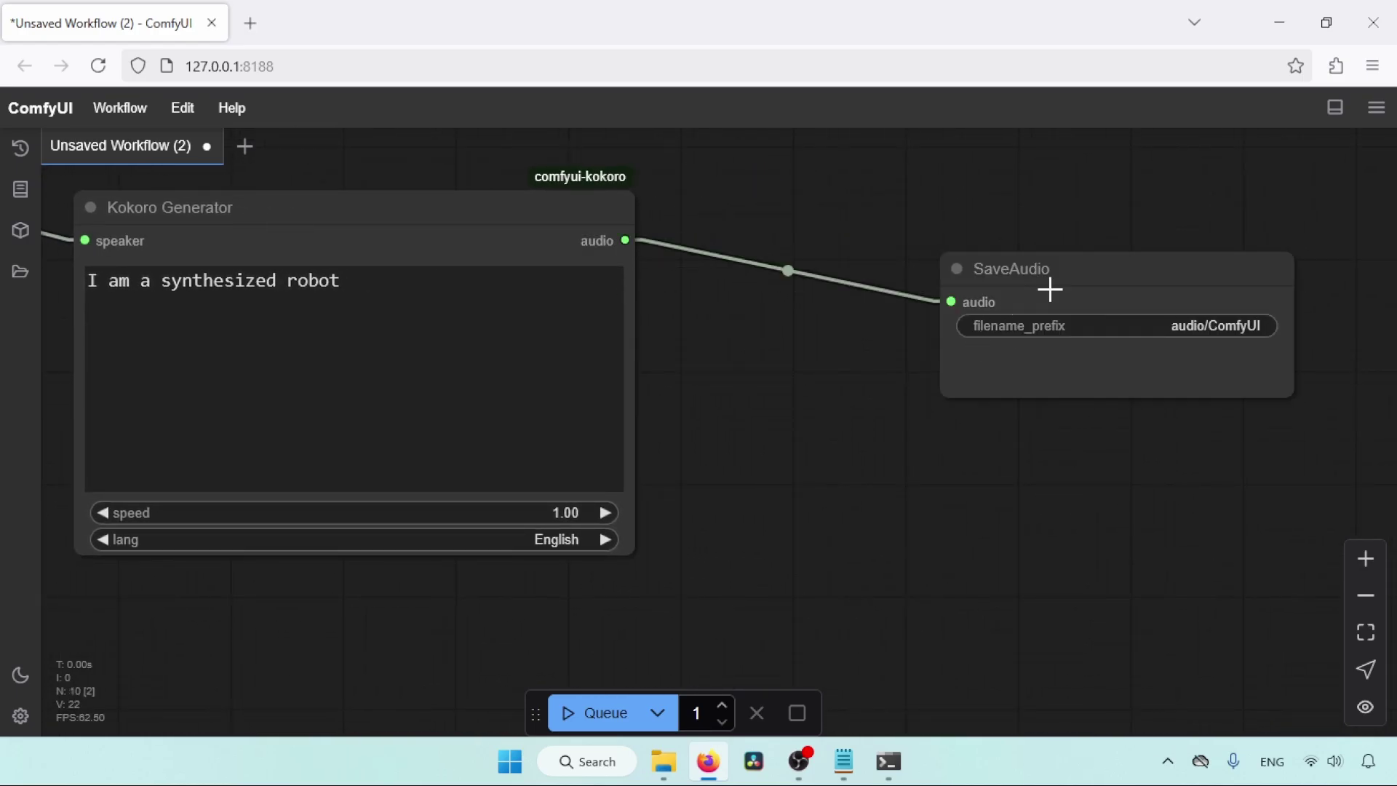
Step: Replace the generator's placeholder text with the English Bennet dinner-invitation paragraph from the notes
left_click_drag(665, 396, 1005, 389)
left_click_drag(668, 299, 334, 238)
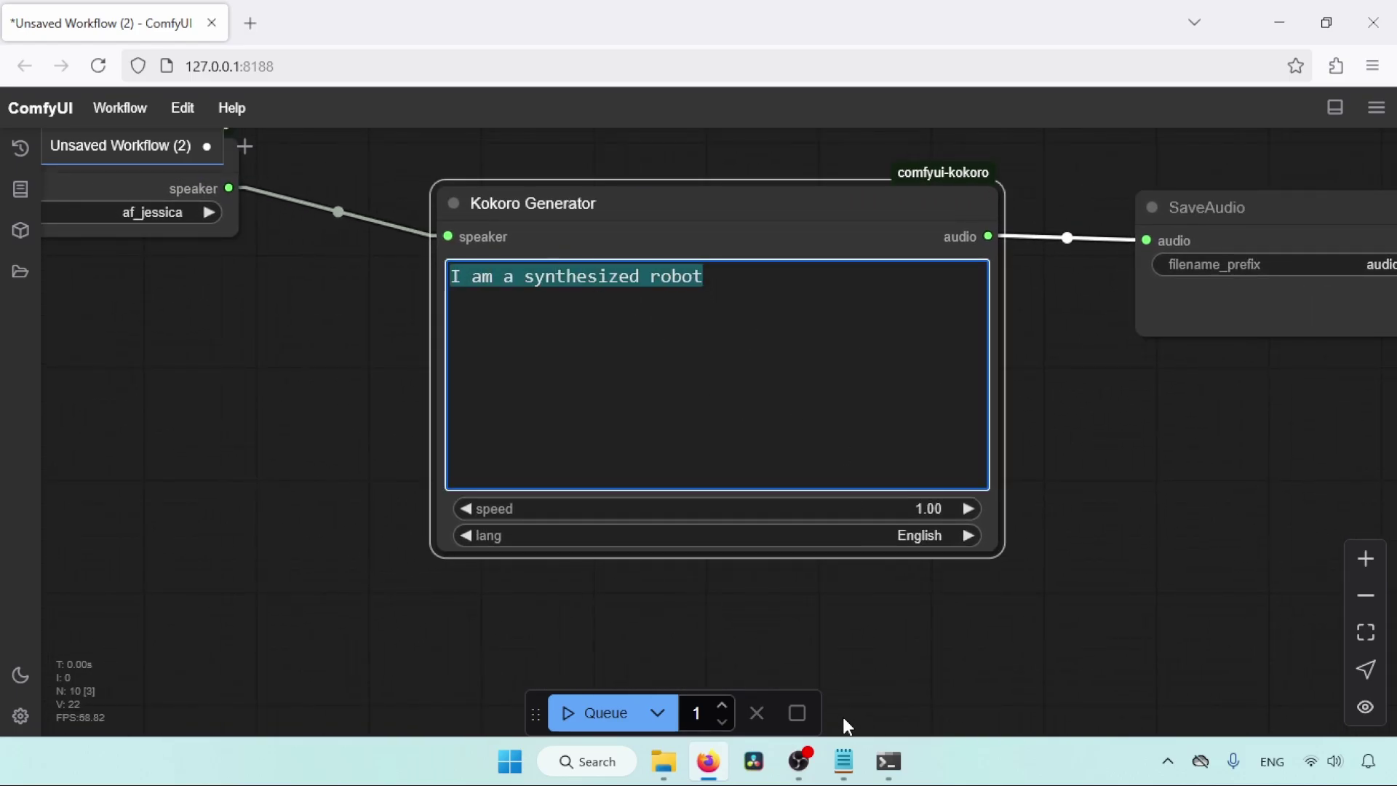
left_click(843, 757)
left_click_drag(359, 420, 429, 509)
key("ctrl+c")
left_click(162, 391)
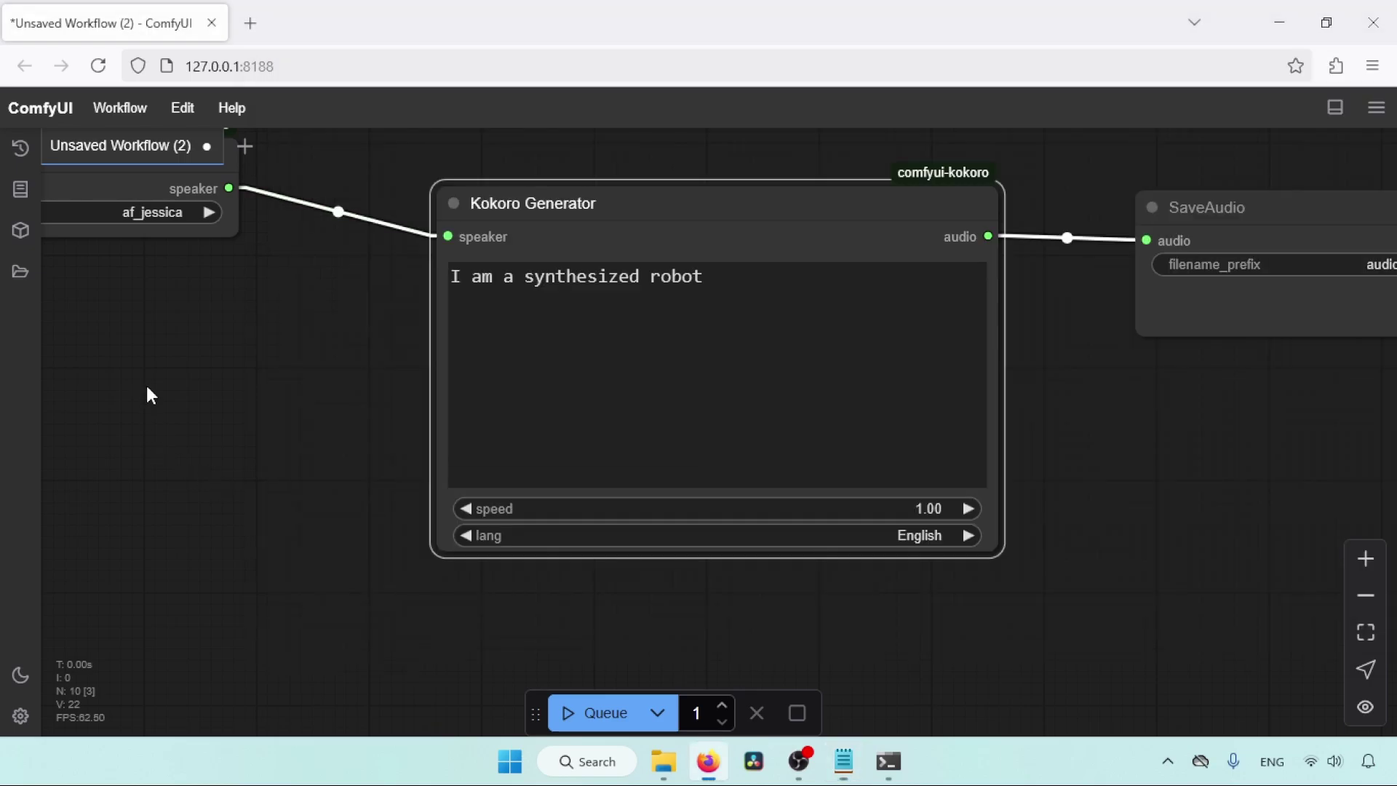
left_click(801, 316)
key("ctrl+a")
key("ctrl+v")
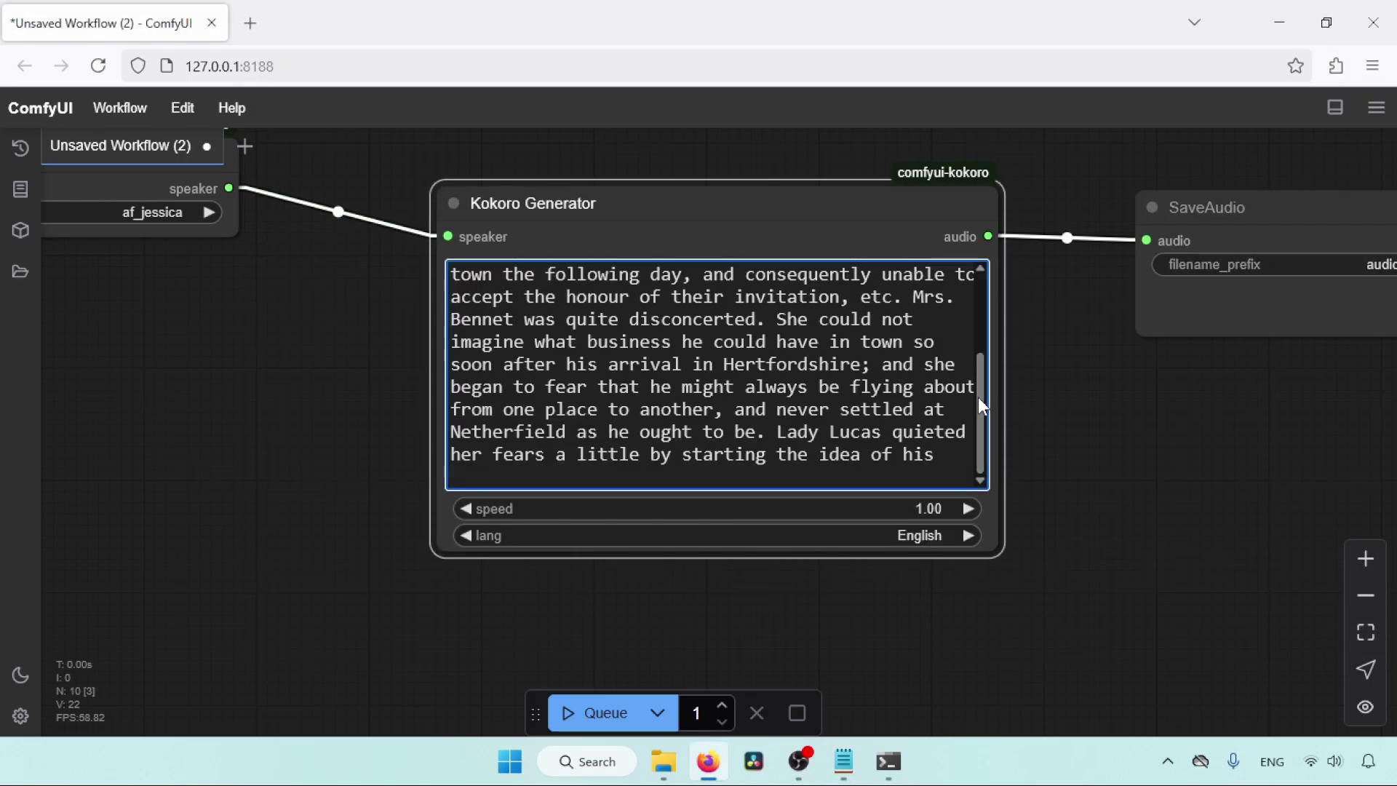
left_click_drag(981, 399, 927, 426)
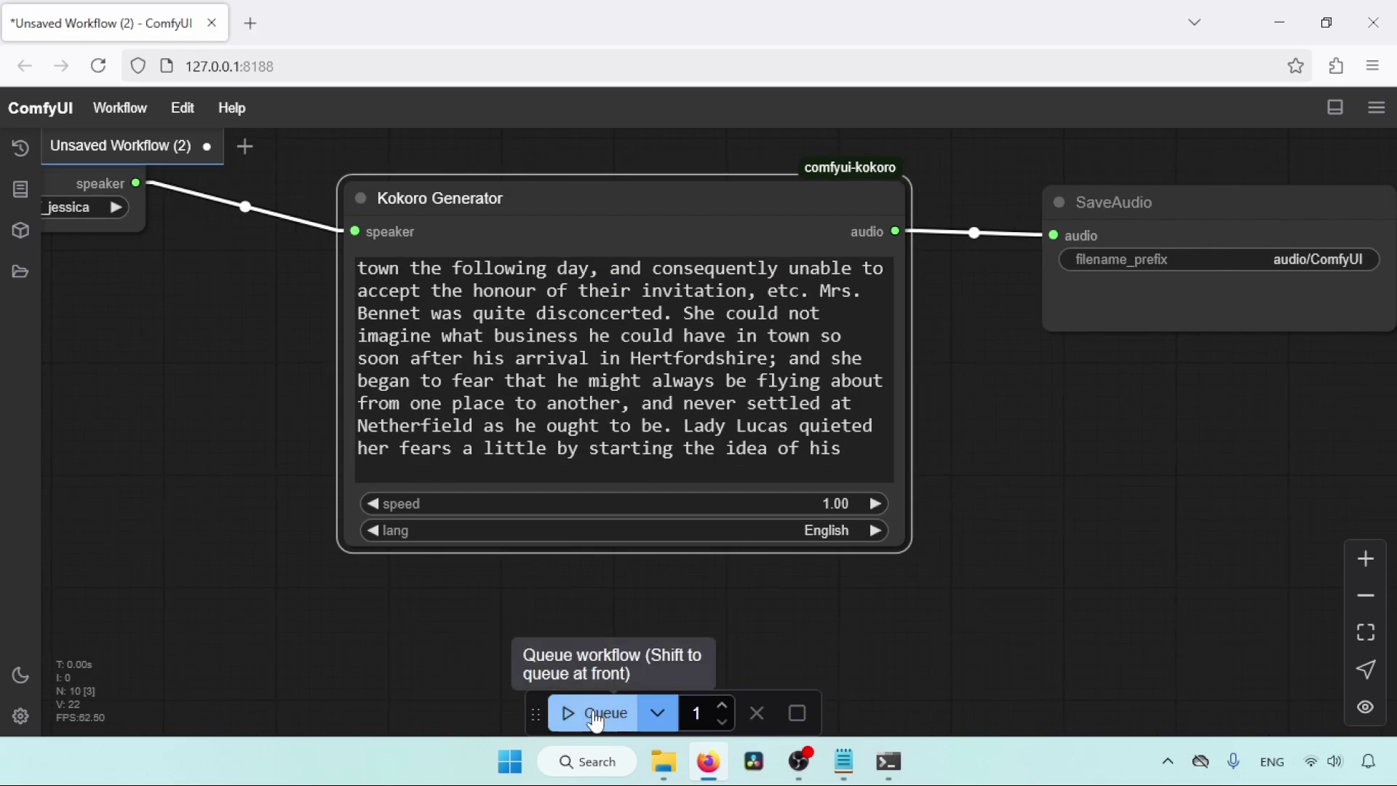
Step: Queue the workflow, check the kokoro model download in the server log, and play the 0:31 clip
left_click(610, 715)
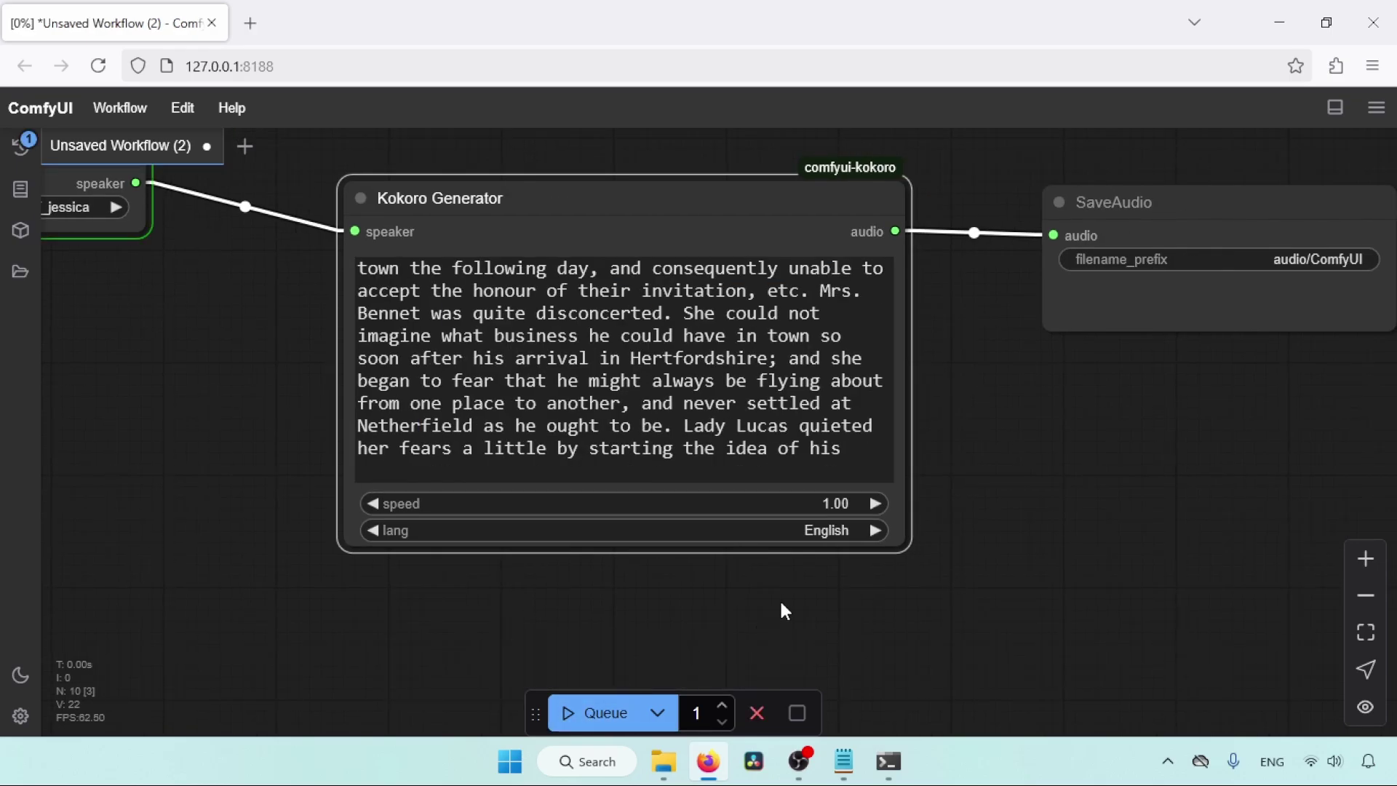
left_click(889, 762)
left_click_drag(1122, 547, 45, 557)
left_click(168, 562)
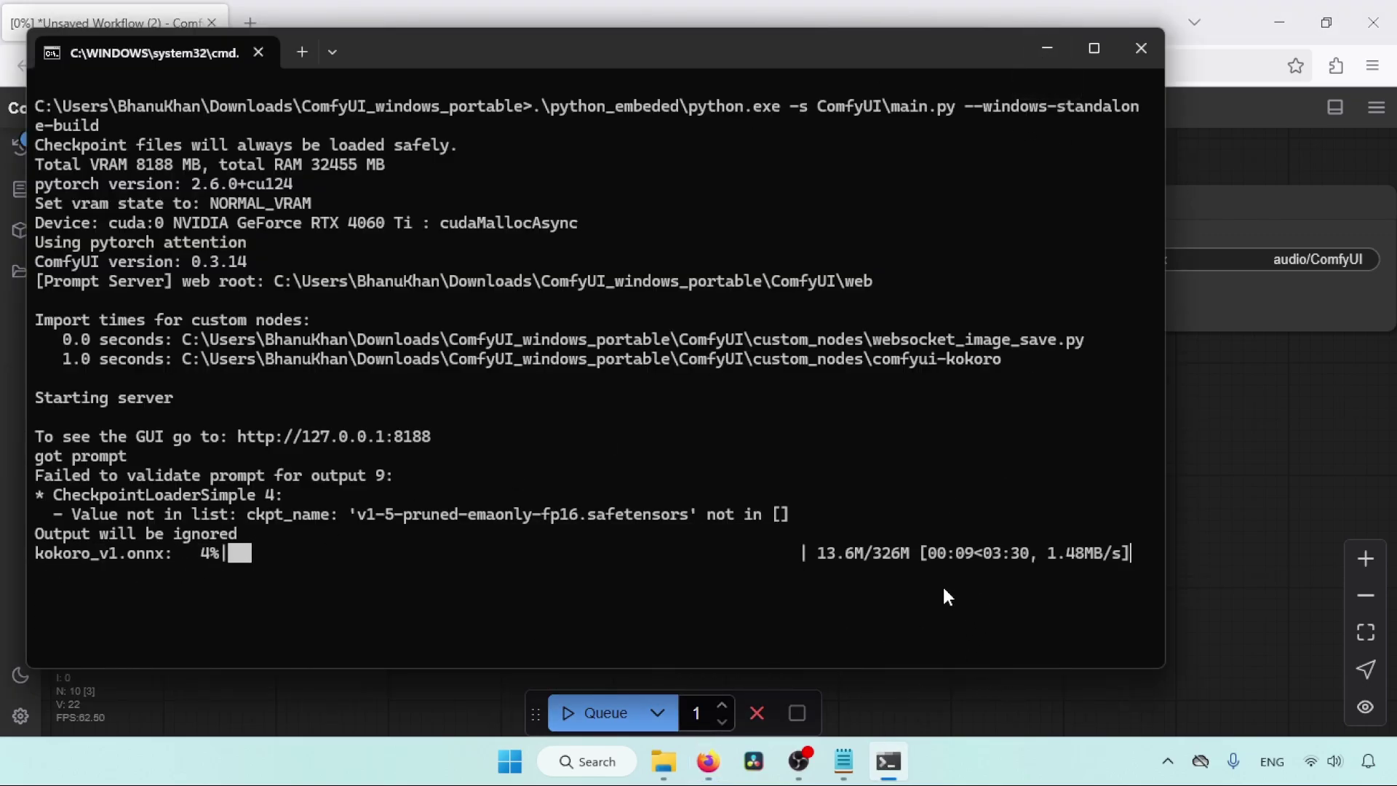
left_click(1047, 49)
left_click_drag(801, 441, 805, 338)
left_click(996, 332)
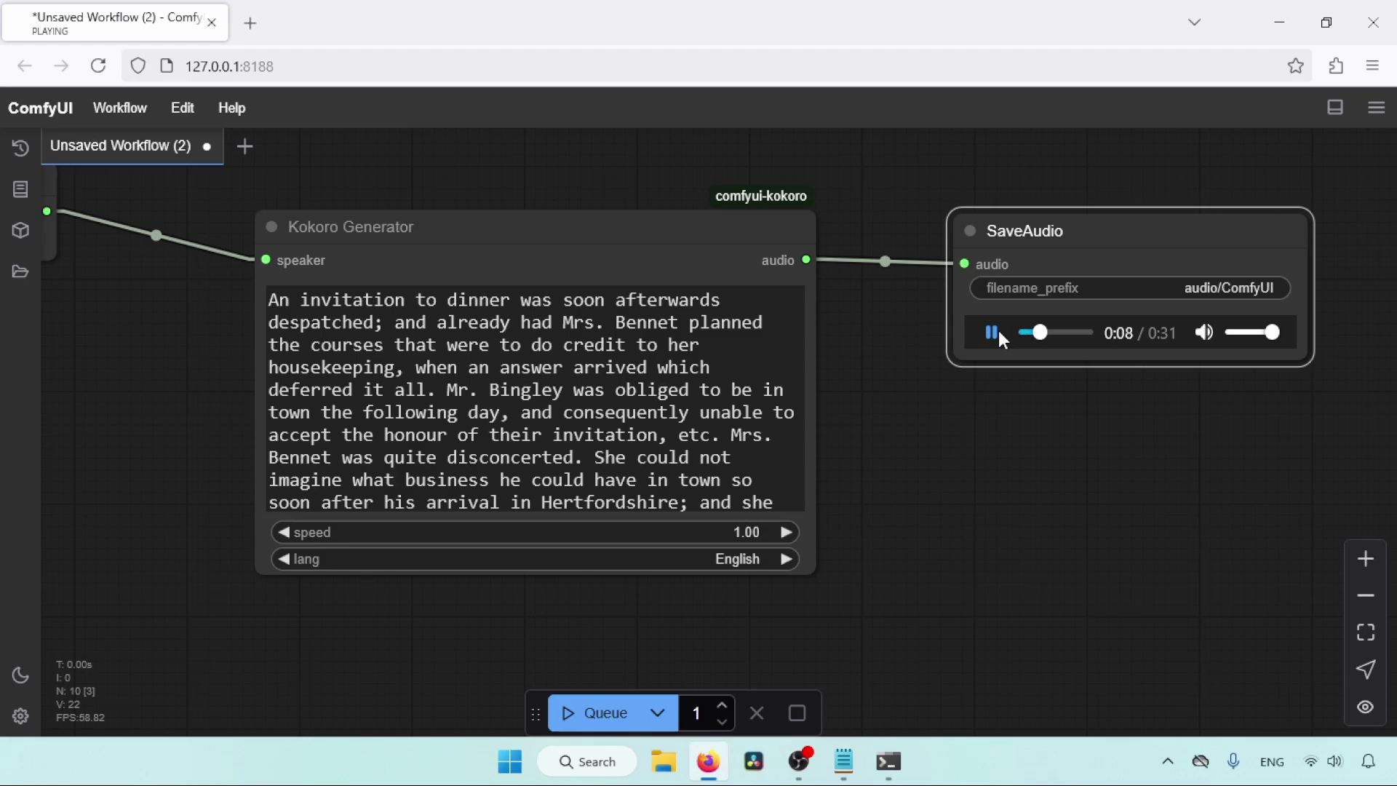
Step: Stop playback at 0:10, zoom out twice, and move the af_jessica speaker node up-left
left_click(999, 333)
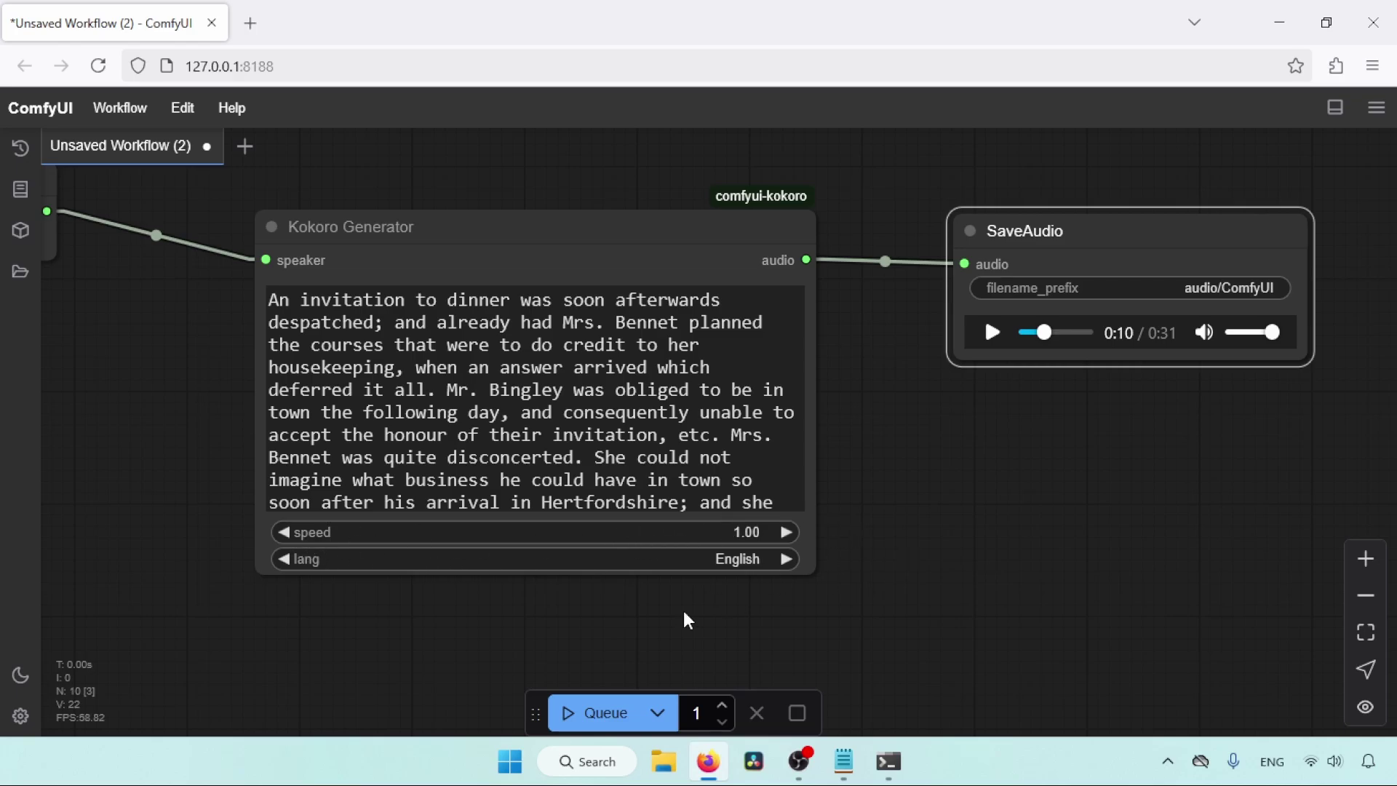
left_click_drag(110, 508, 749, 572)
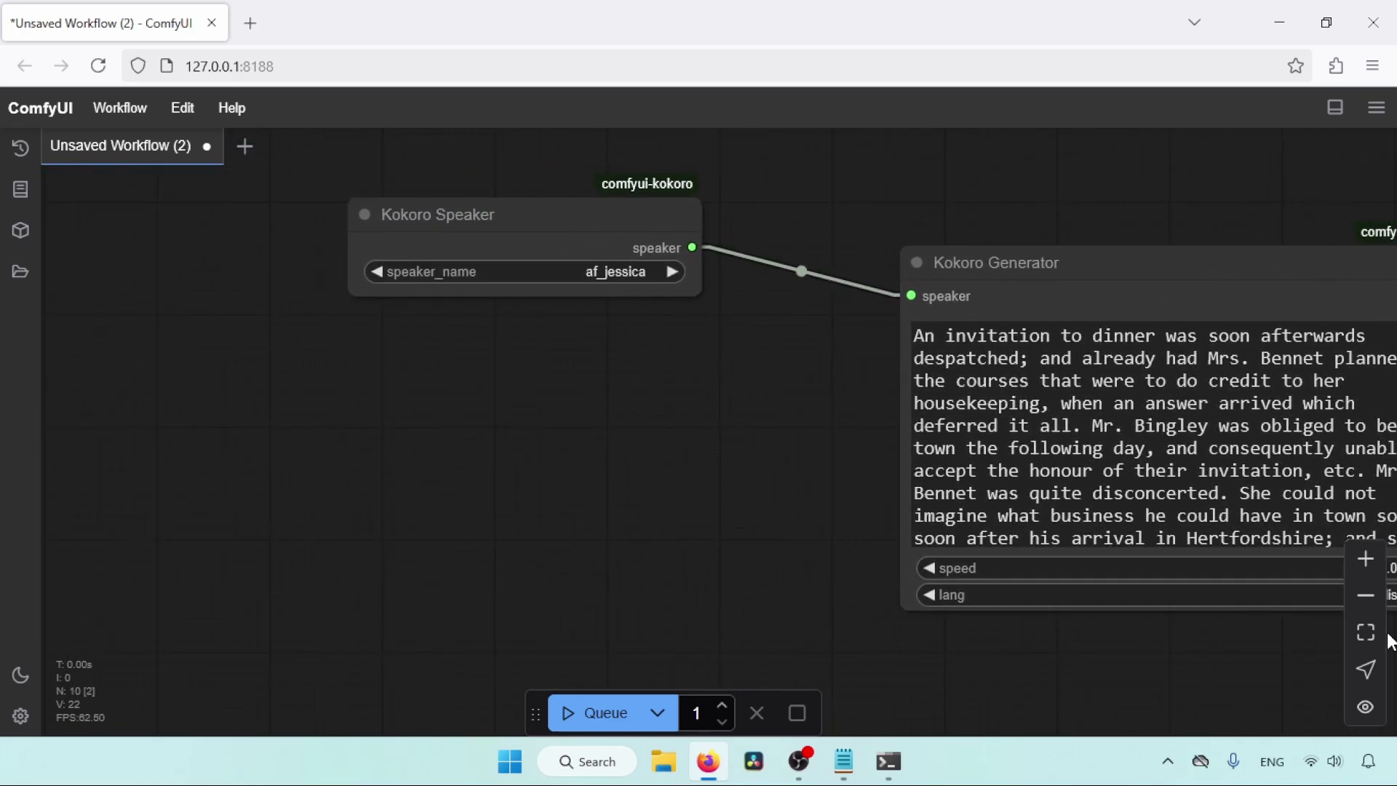
left_click(1366, 595)
left_click(1366, 595)
left_click_drag(601, 275, 458, 234)
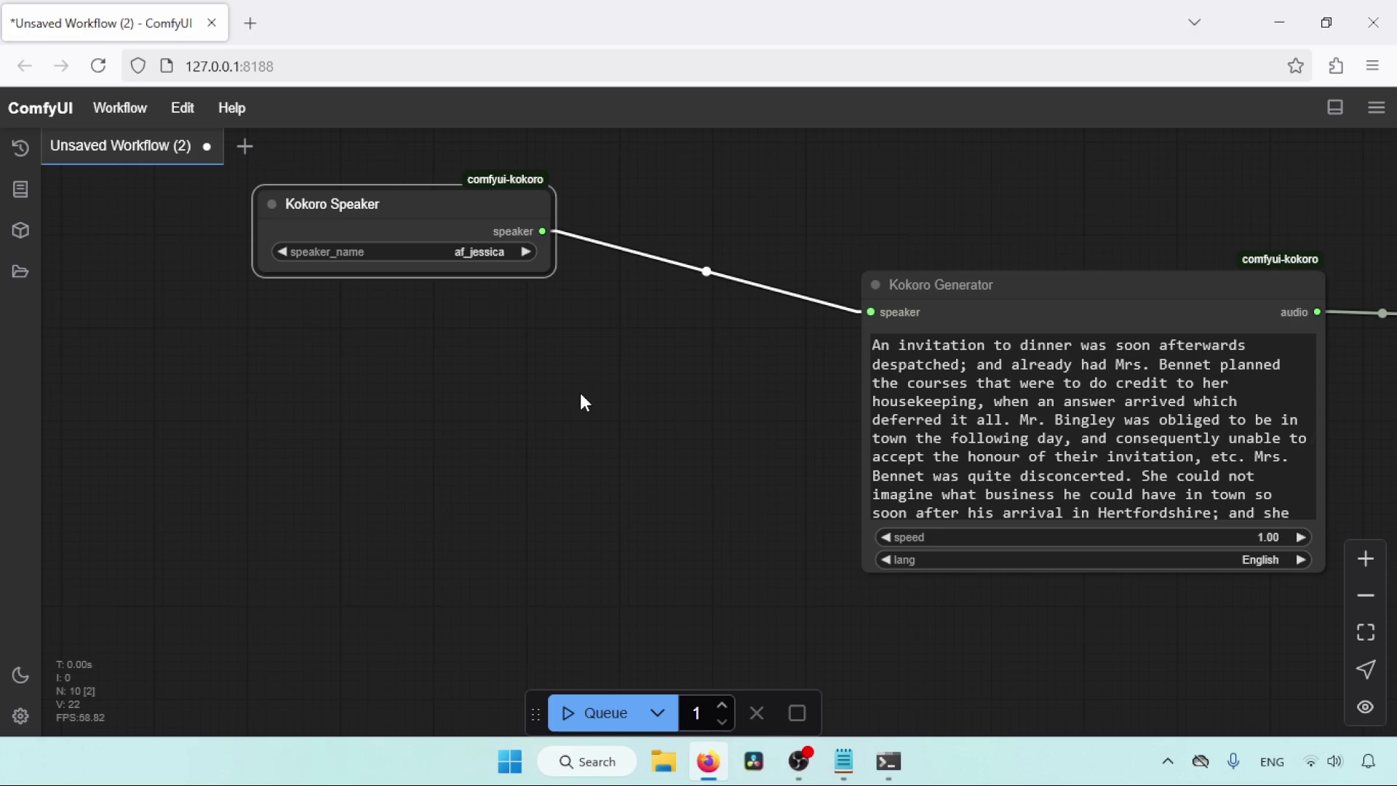
Step: Add a Kokoro Speaker Combiner and wire the af_jessica speaker into its speaker_a input
right_click(445, 320)
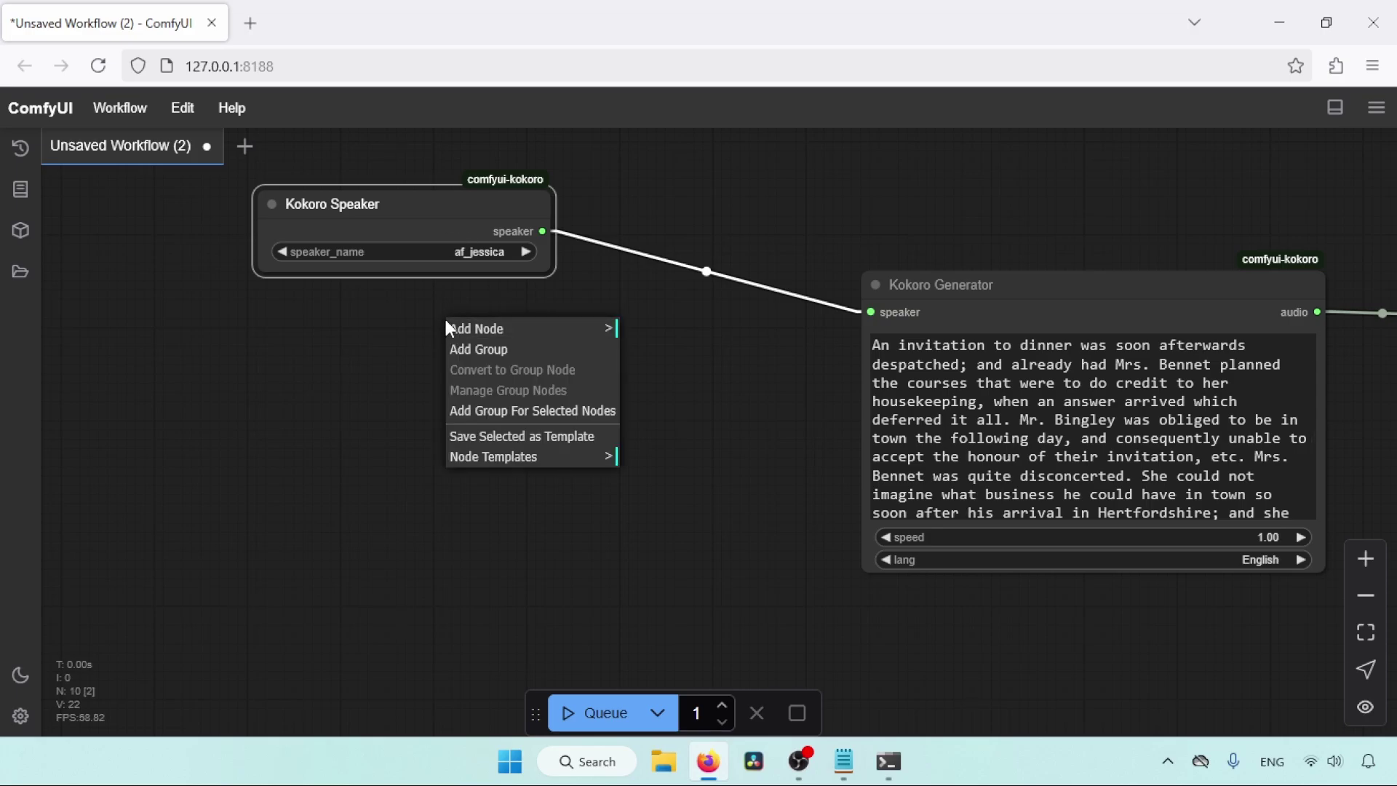
left_click(512, 340)
left_click(670, 579)
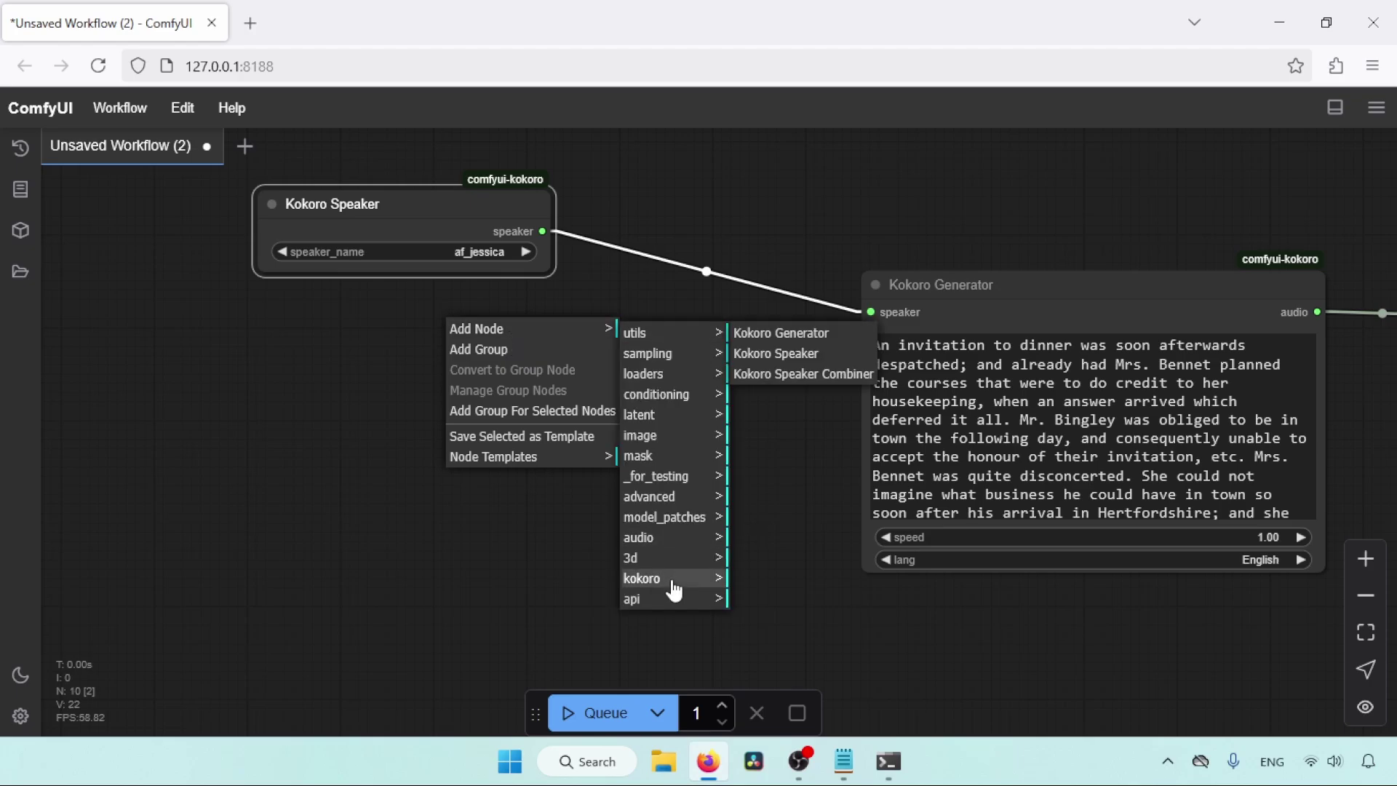
left_click(818, 376)
left_click_drag(702, 343, 758, 356)
left_click_drag(477, 221, 409, 230)
left_click_drag(516, 312, 527, 355)
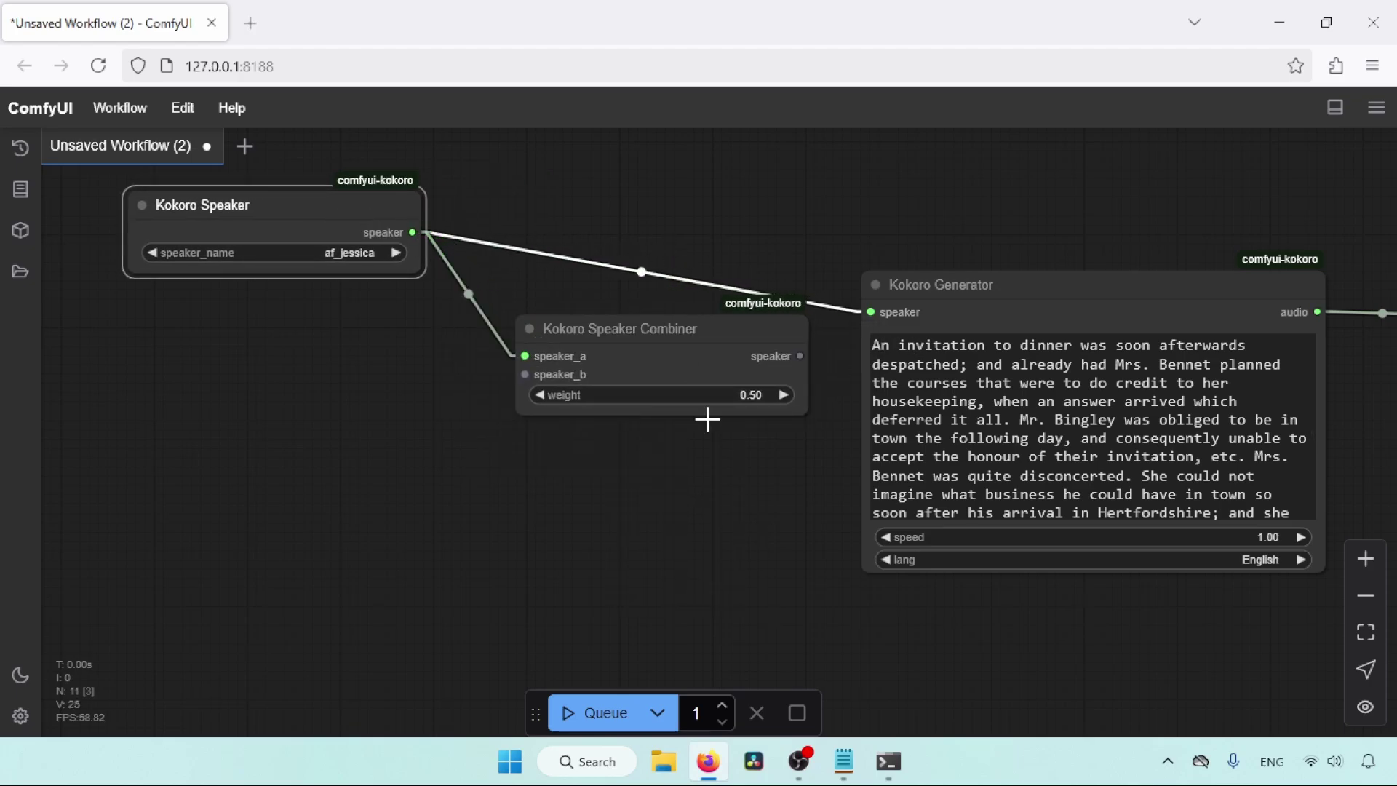
scroll(673, 480, "left", 3)
Step: Add a second Kokoro Speaker set to af_heart and connect it to speaker_b
right_click(467, 348)
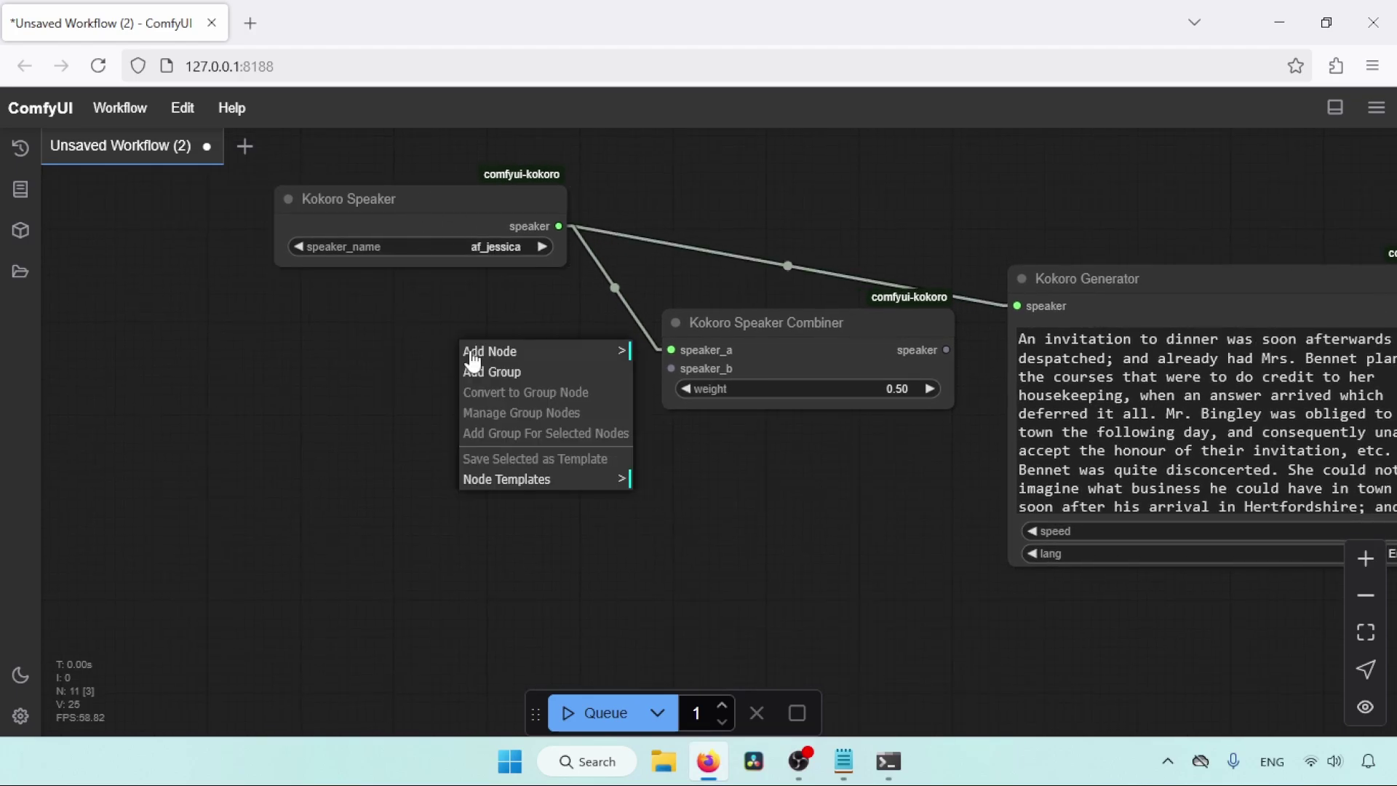
left_click(502, 351)
left_click(685, 601)
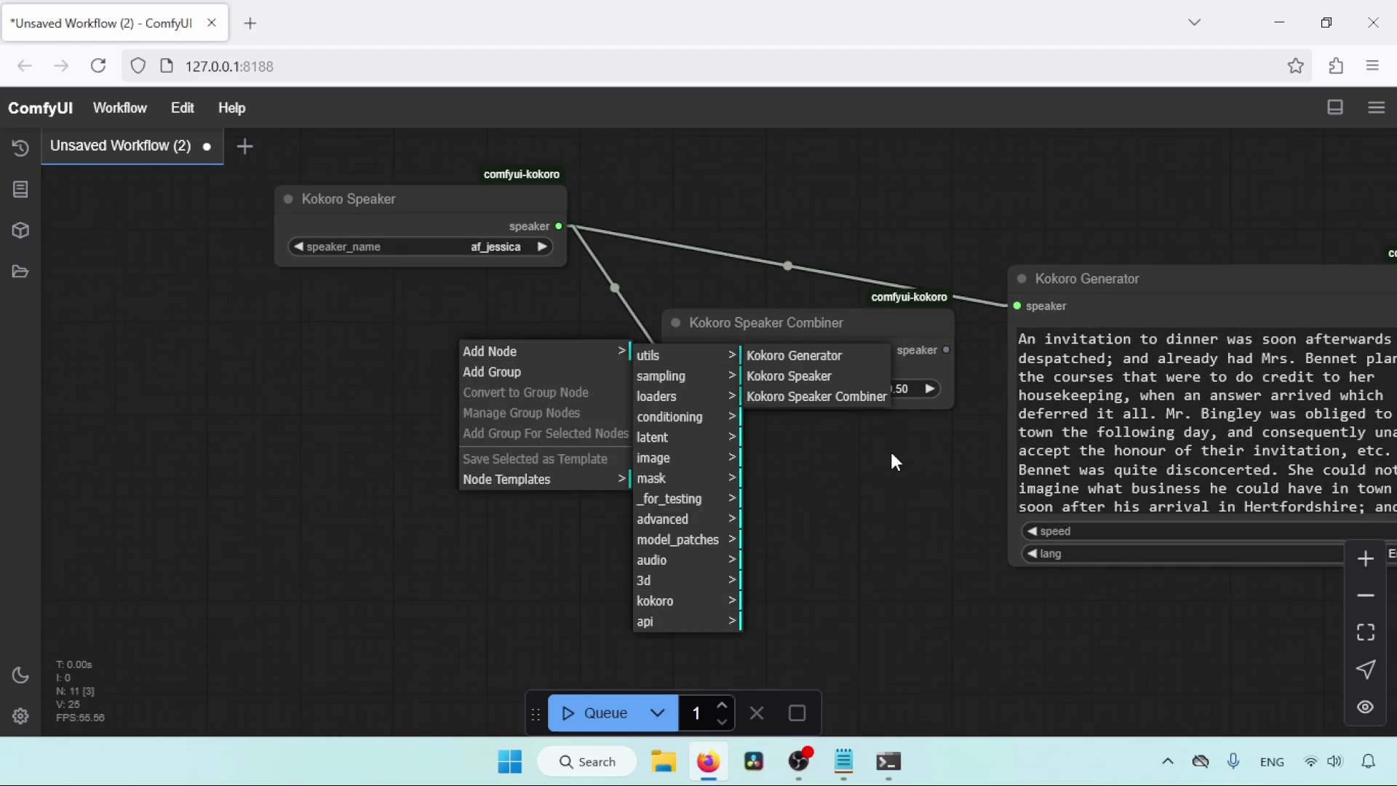
left_click(832, 376)
left_click_drag(692, 350, 508, 393)
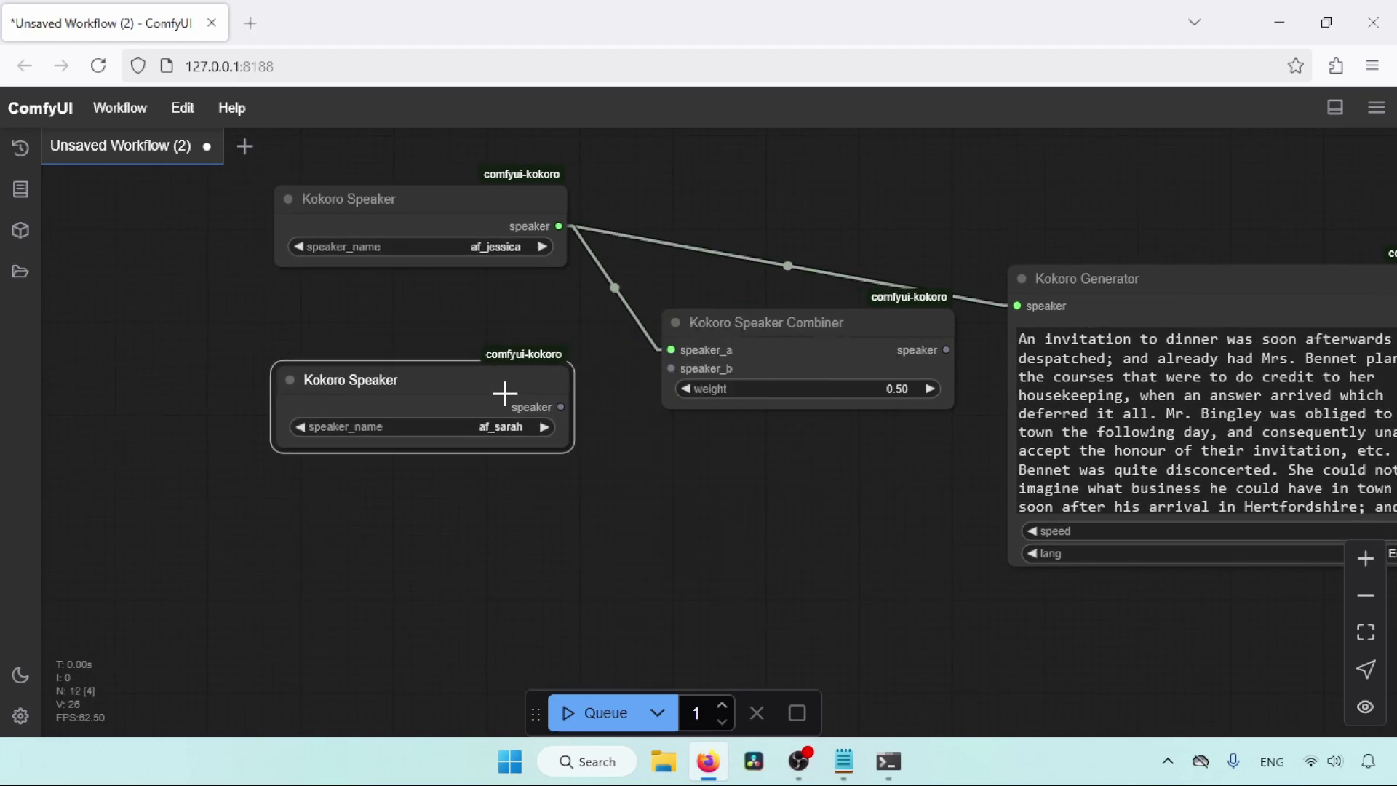
left_click(509, 428)
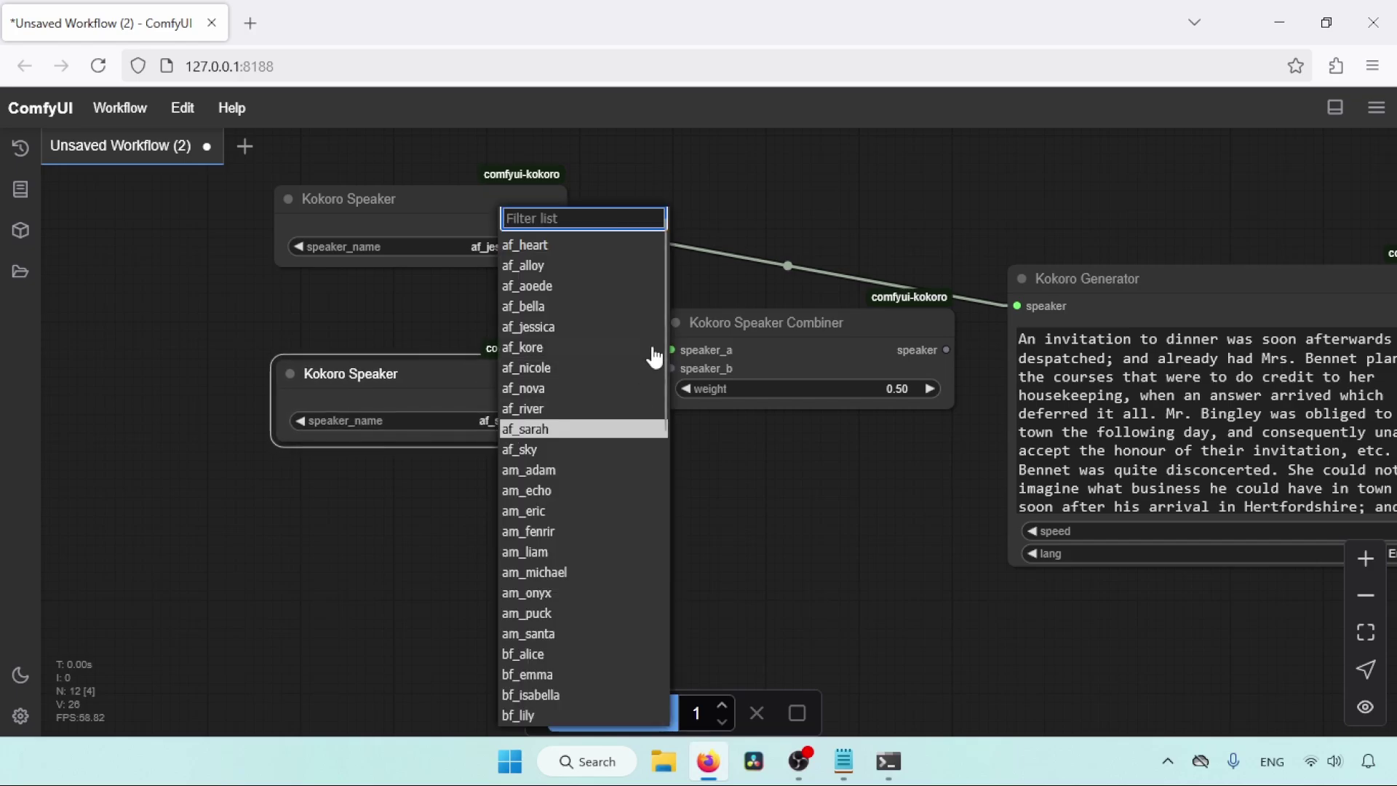
left_click(543, 247)
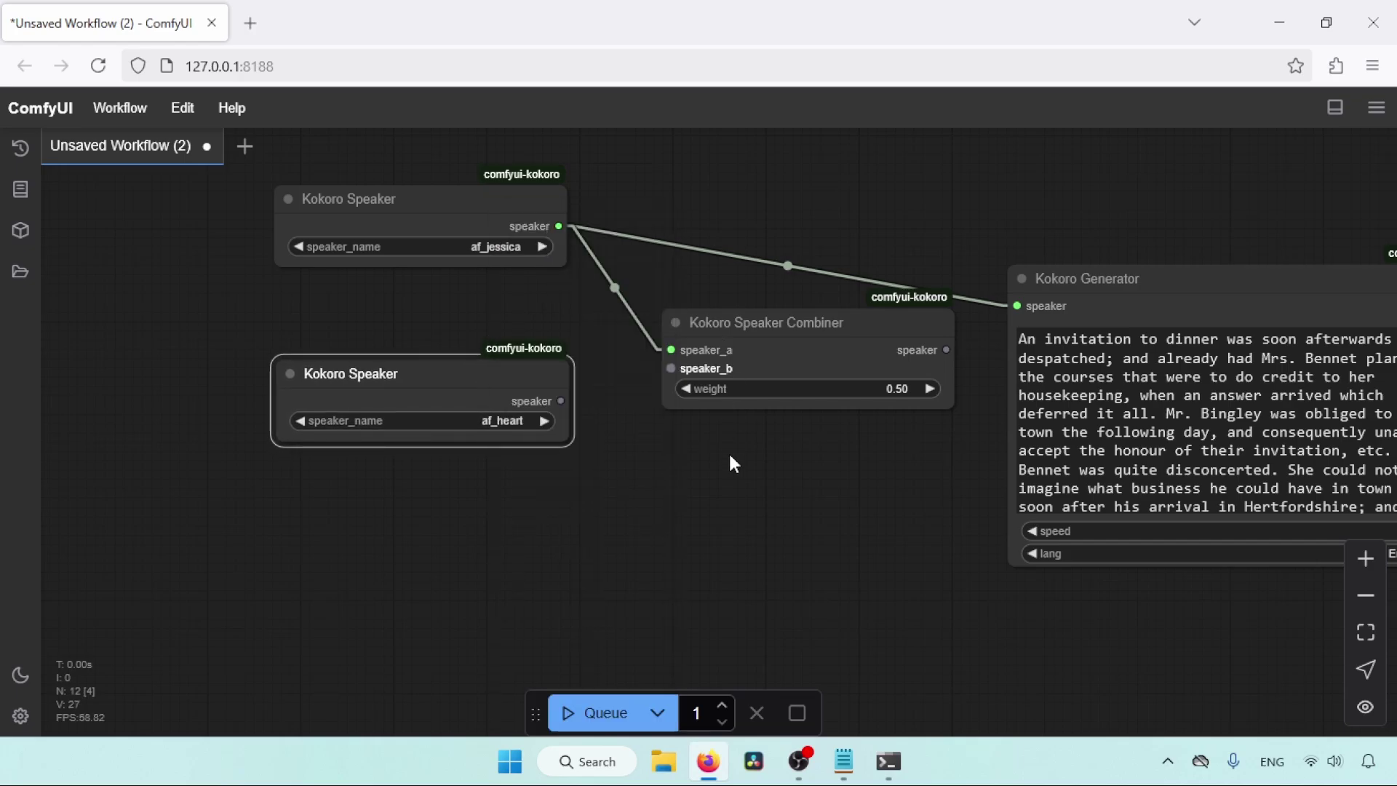
left_click_drag(560, 401, 671, 368)
scroll(946, 473, "right", 2)
Step: Feed the combiner's blended voice output into the Kokoro Generator
left_click(1365, 558)
left_click_drag(959, 383, 1083, 320)
scroll(936, 539, "down", 2)
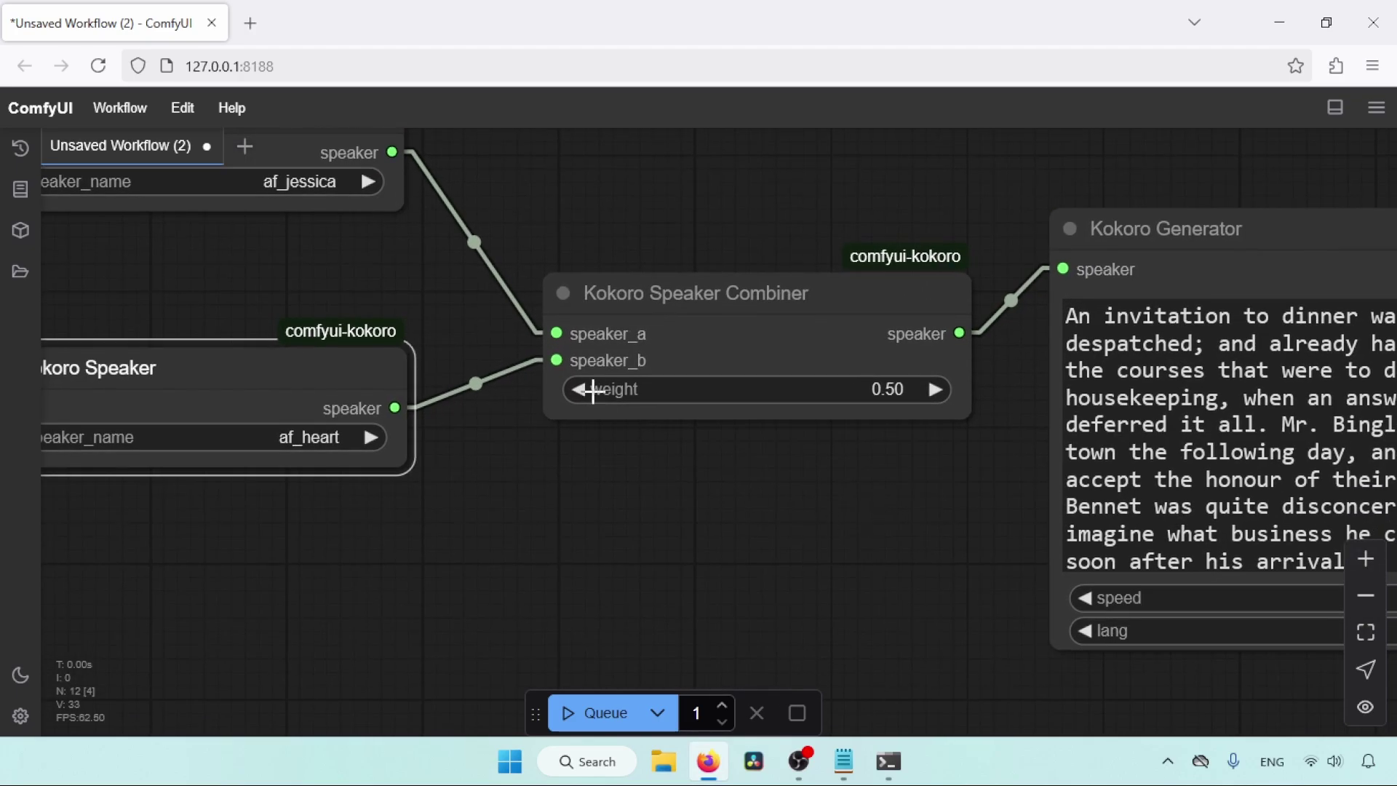
scroll(651, 392, "left", 3)
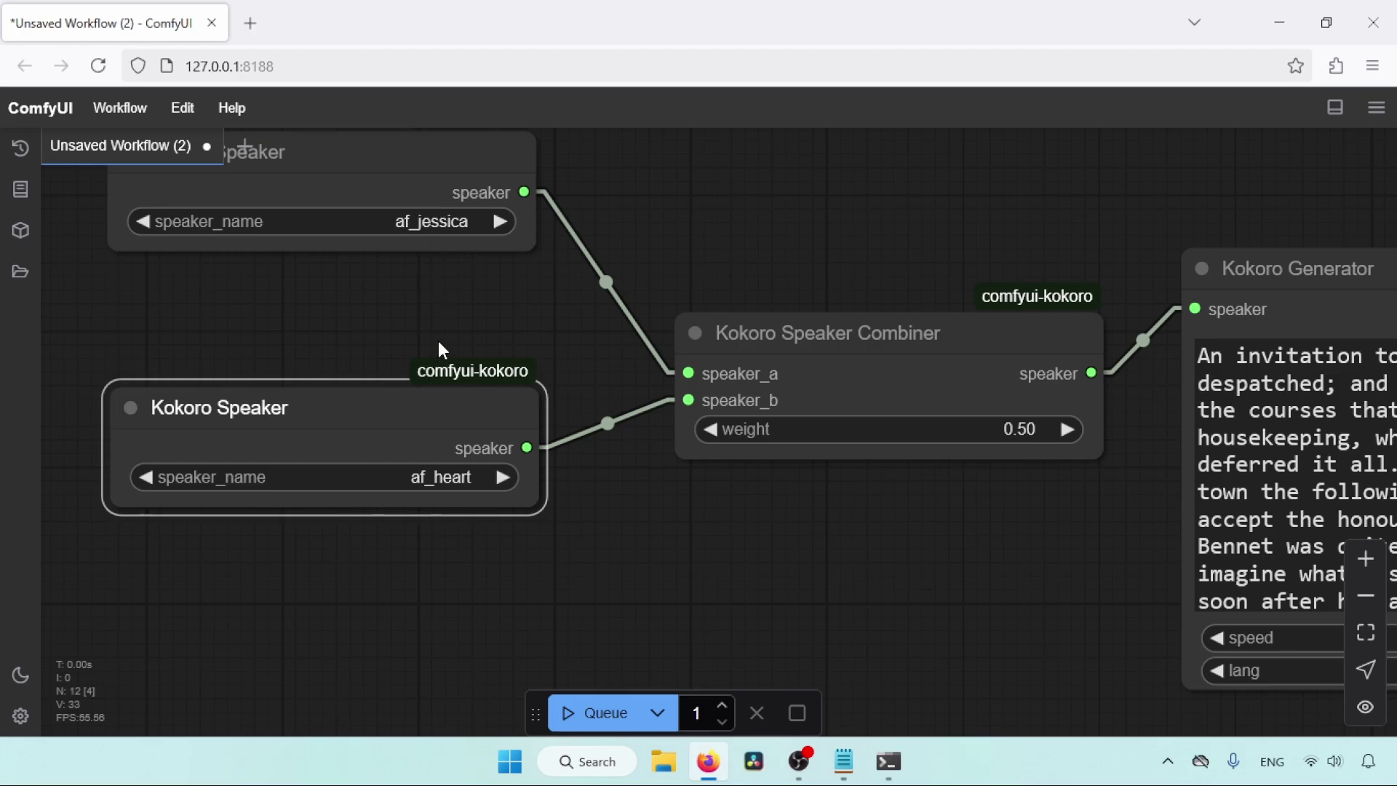
Step: Adjust the combiner weight to 0.45 and bring the Kokoro Generator and SaveAudio into view
left_click_drag(828, 436, 838, 436)
scroll(774, 593, "up", 2)
left_click_drag(356, 234, 371, 243)
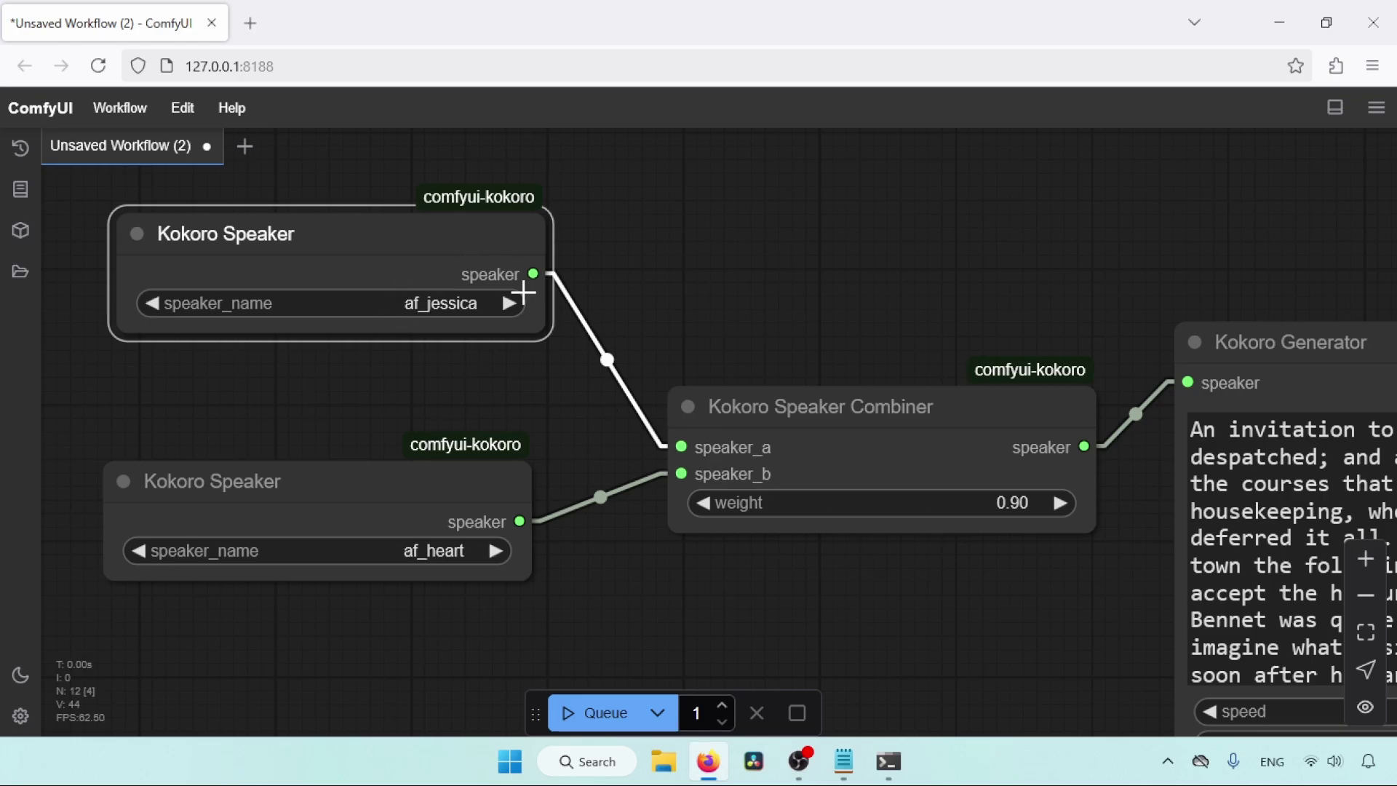
left_click(358, 501)
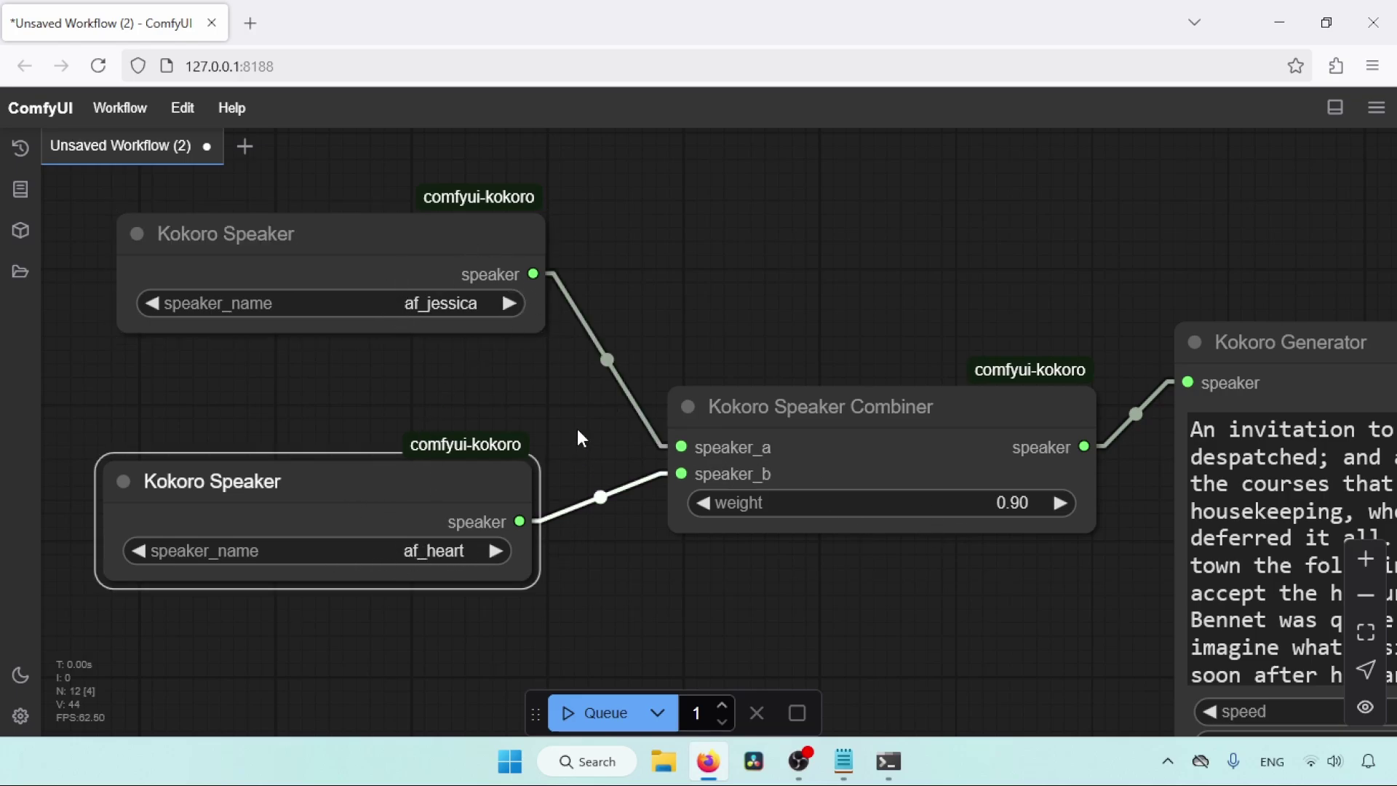
mouse_move(853, 502)
left_mouse_down()
mouse_move(911, 499)
mouse_move(842, 504)
left_mouse_up()
left_click_drag(465, 499, 510, 507)
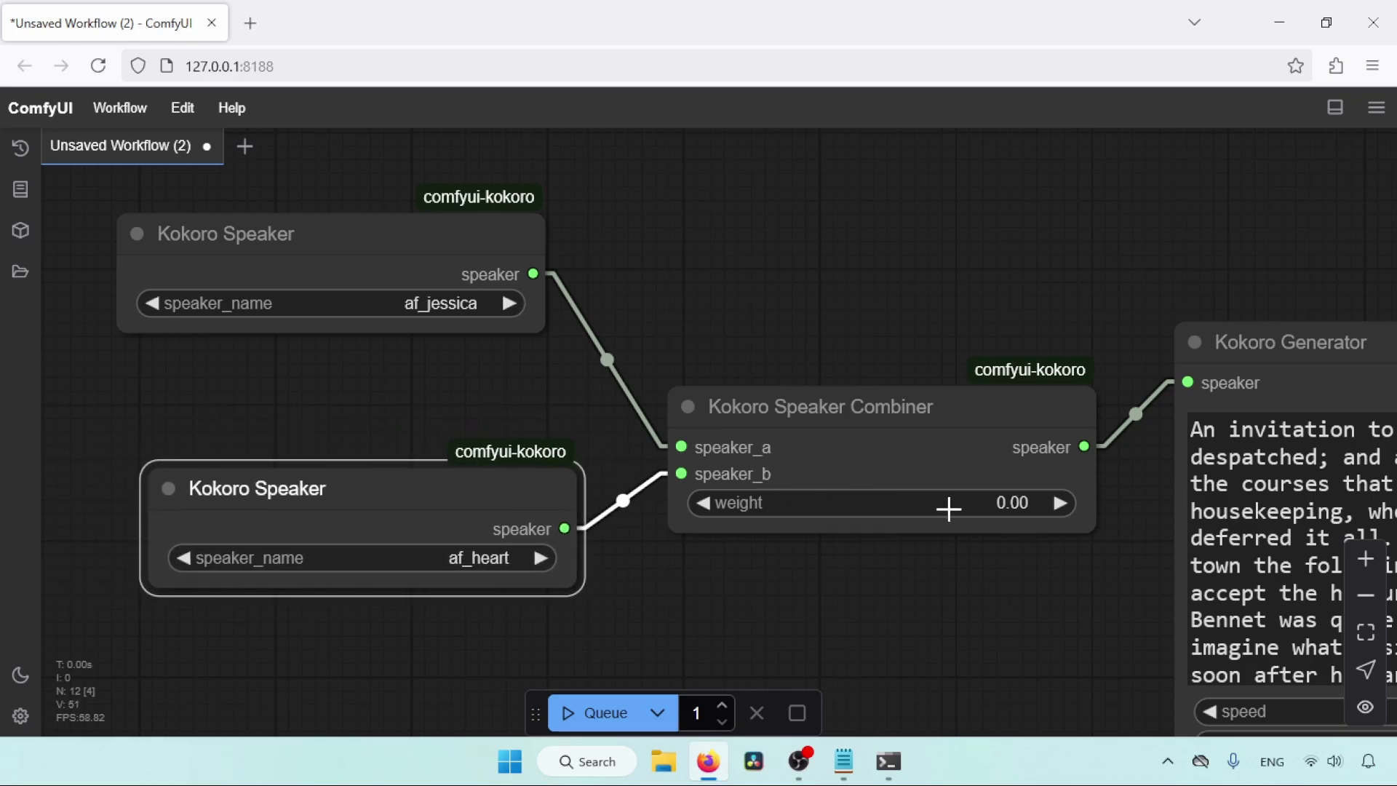
left_click_drag(939, 509, 950, 514)
scroll(1051, 596, "down", 3)
left_click_drag(1134, 674, 405, 570)
Step: Clear the Kokoro Generator speed value and step it up to 0.75
left_click(859, 440)
scroll(851, 551, "up", 1)
scroll(852, 509, "down", 3)
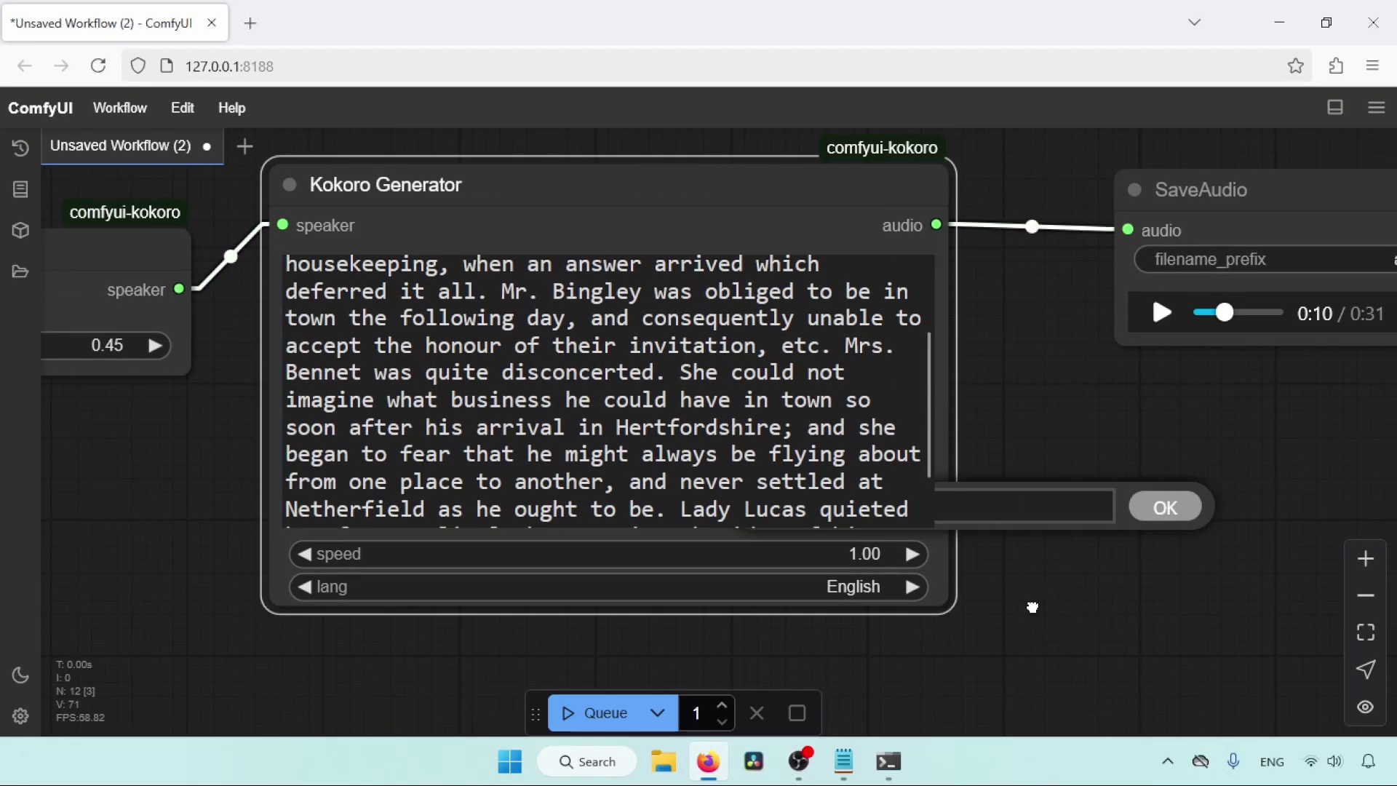
left_click(912, 554)
left_click(883, 551)
left_click_drag(753, 182, 704, 140)
left_click(837, 511)
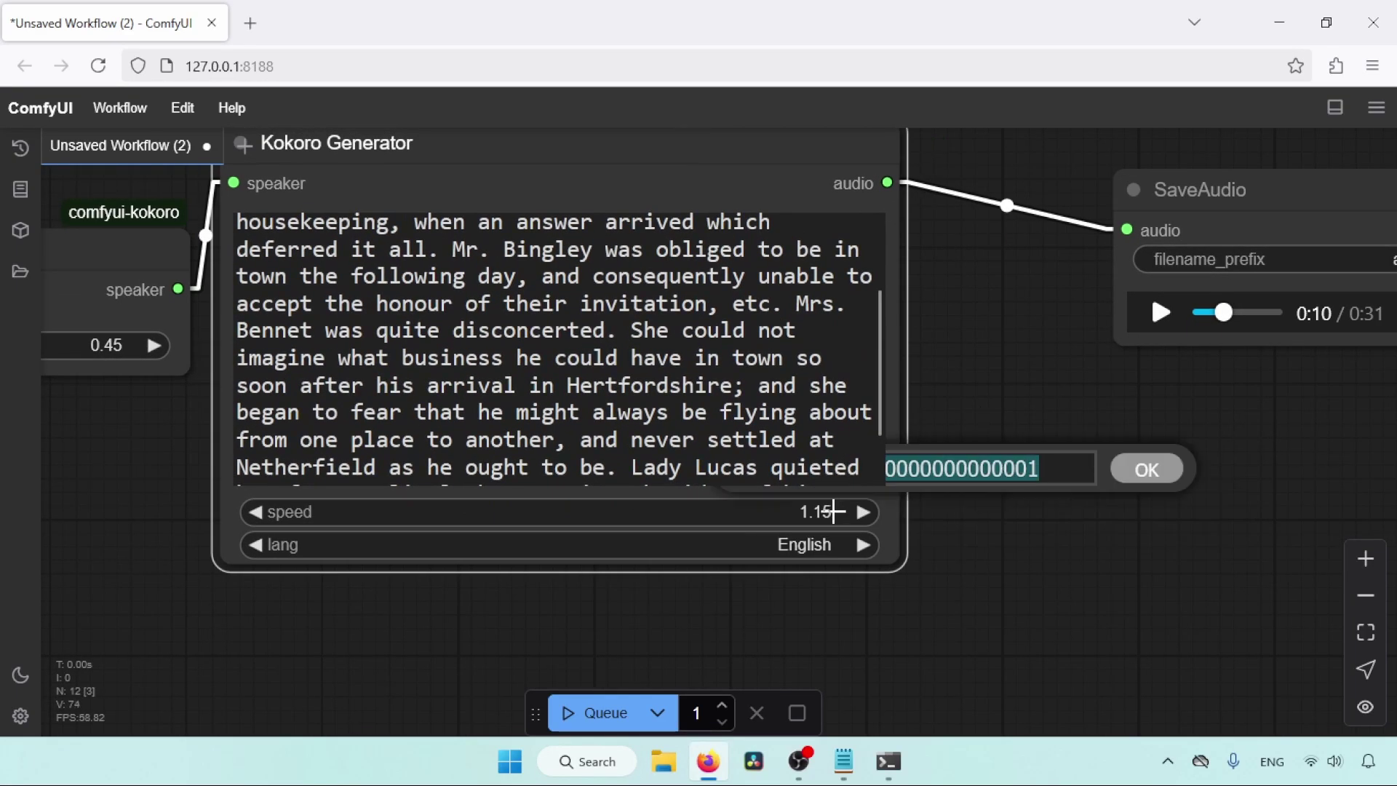
left_click(863, 512)
key("BackSpace")
key("Return")
left_click(863, 512)
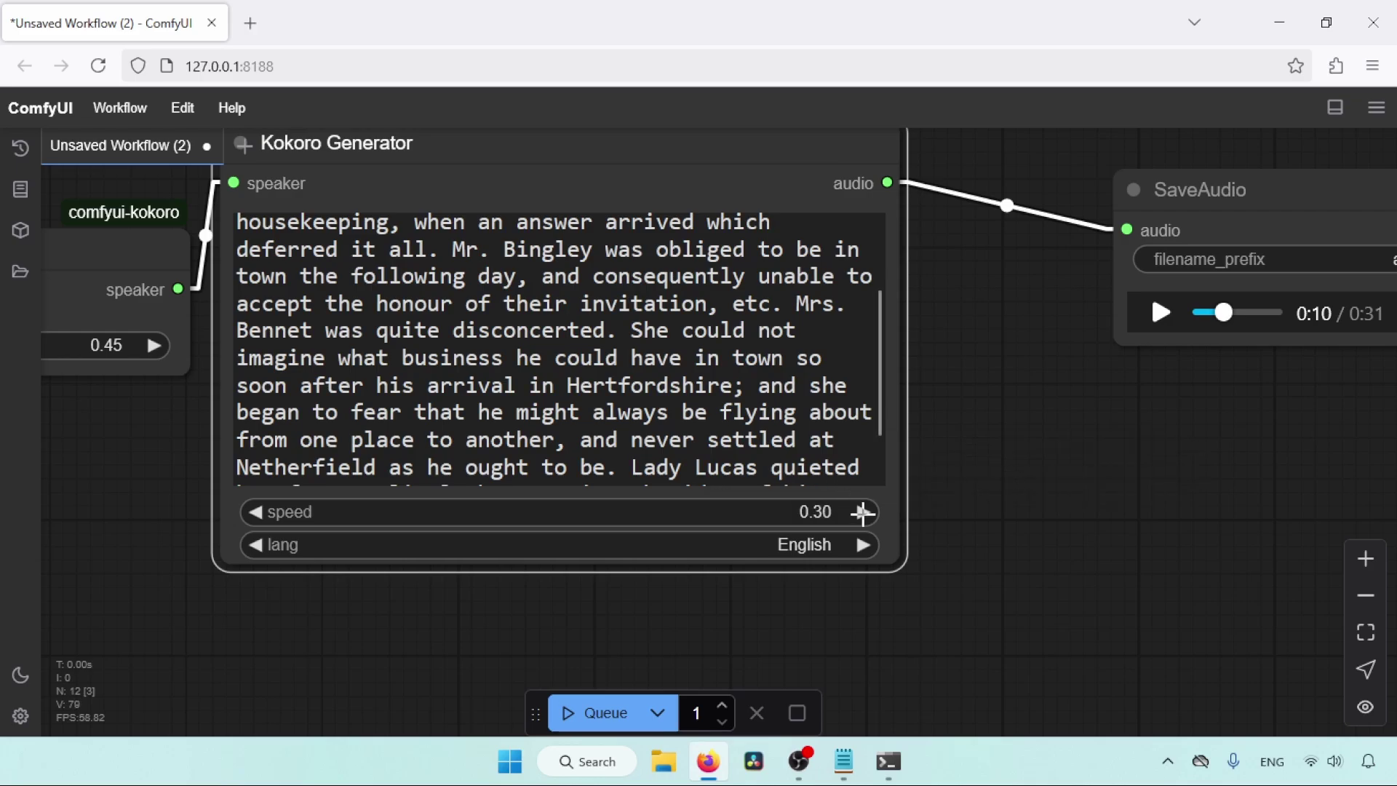
left_click(863, 513)
left_click(863, 513)
left_click(863, 513)
left_click(863, 513)
left_click(864, 513)
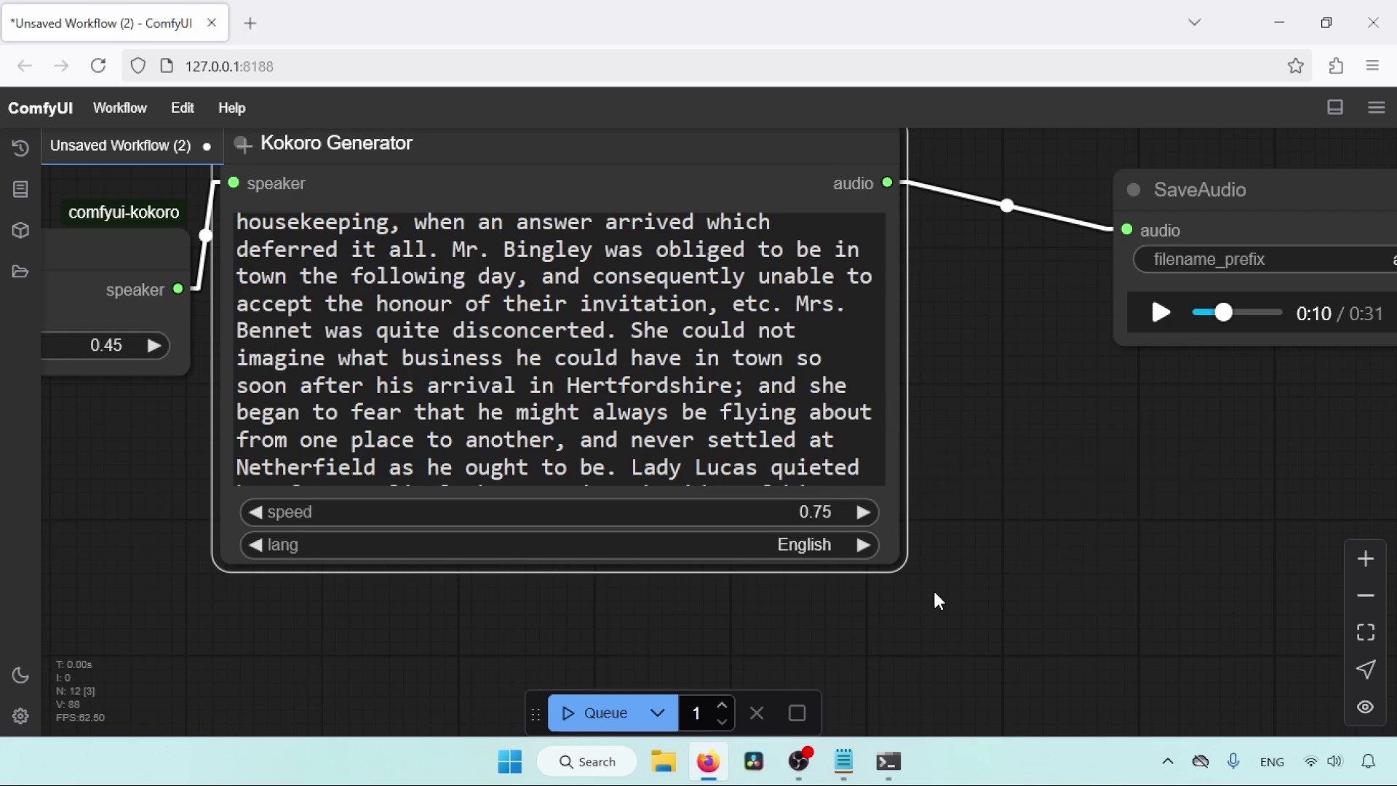
scroll(1026, 577, "right", 3)
Step: Set the generator language to English (British)
left_click(764, 548)
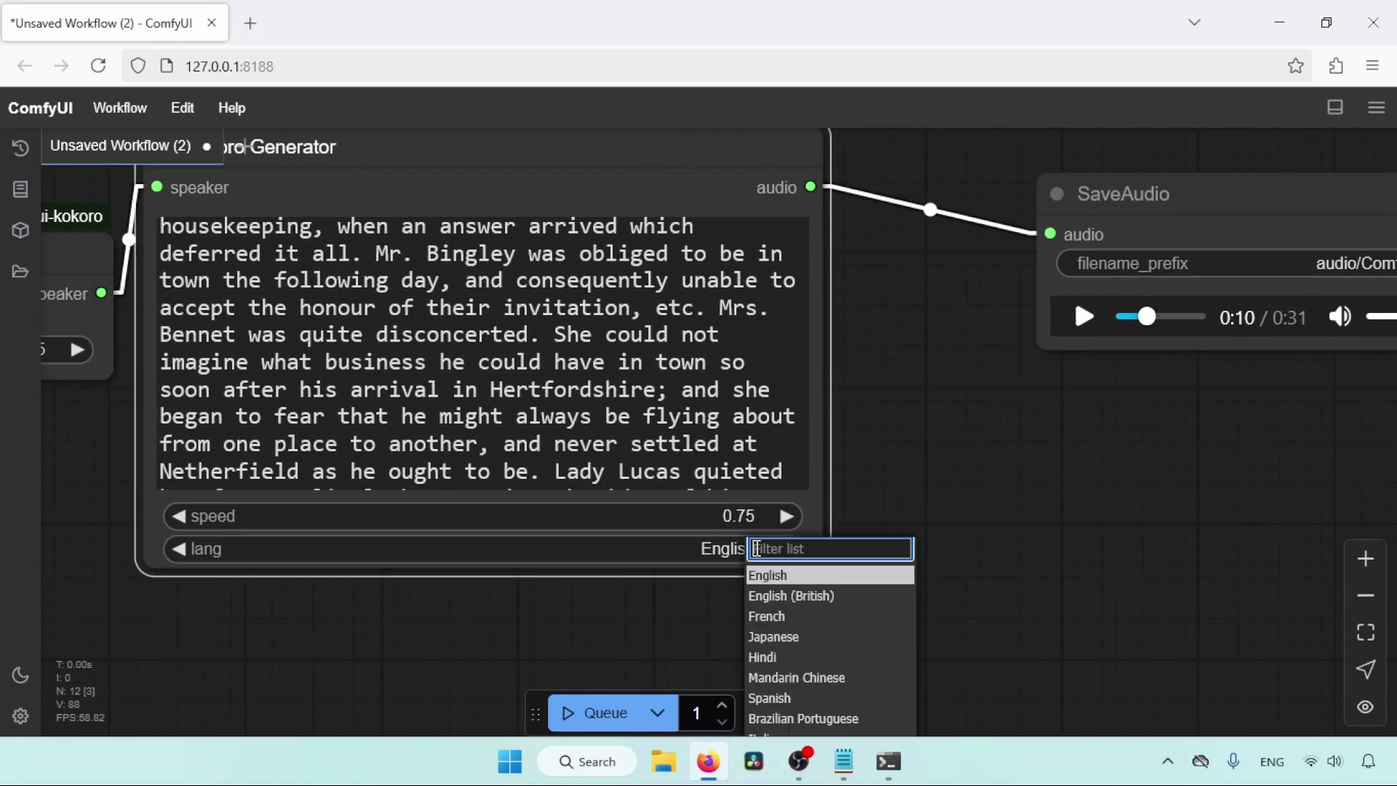
left_click(815, 595)
left_click_drag(593, 620, 1313, 629)
scroll(1313, 628, "down", 2)
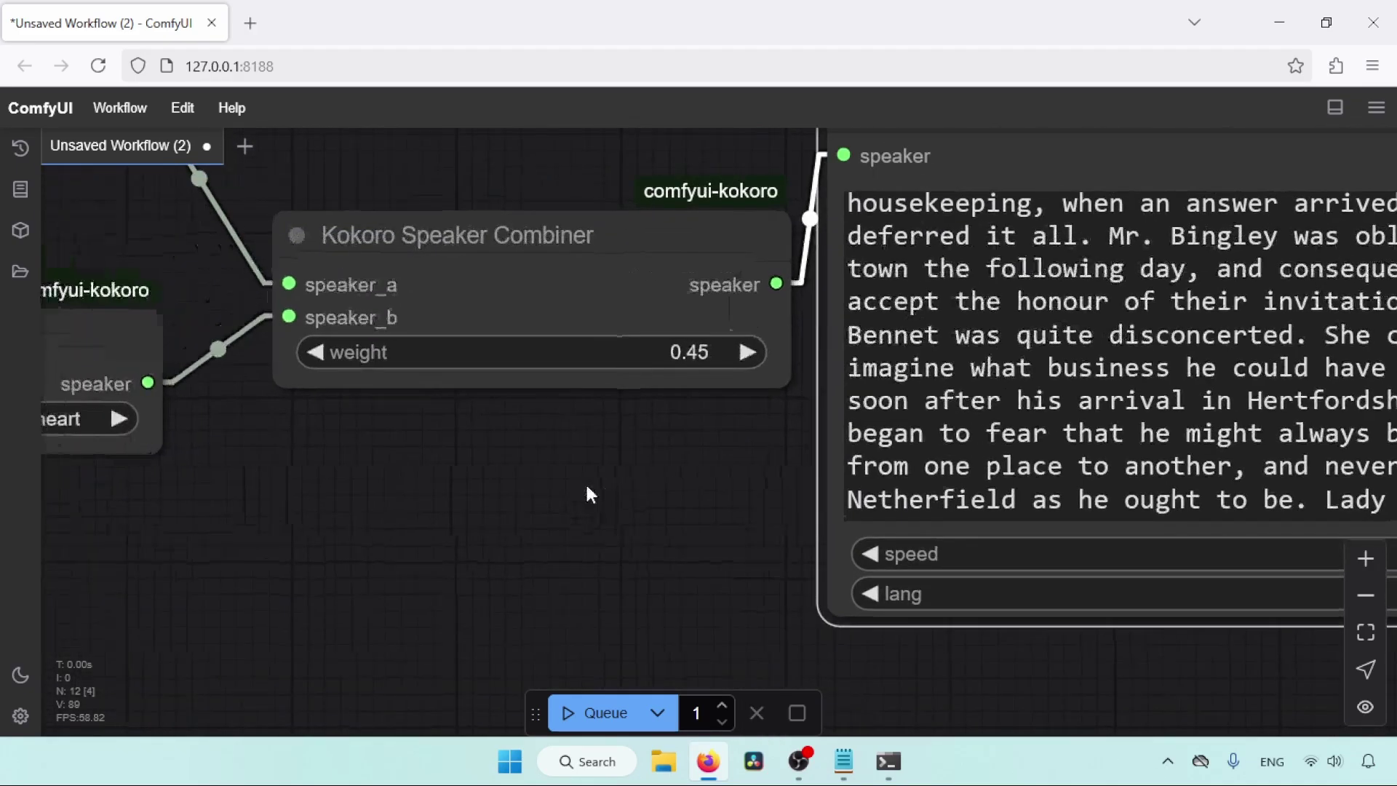
left_click(1366, 595)
left_click(1366, 595)
scroll(546, 548, "up", 1)
Step: Change the two speaker voices to bf_alice and bf_emma
left_click(539, 307)
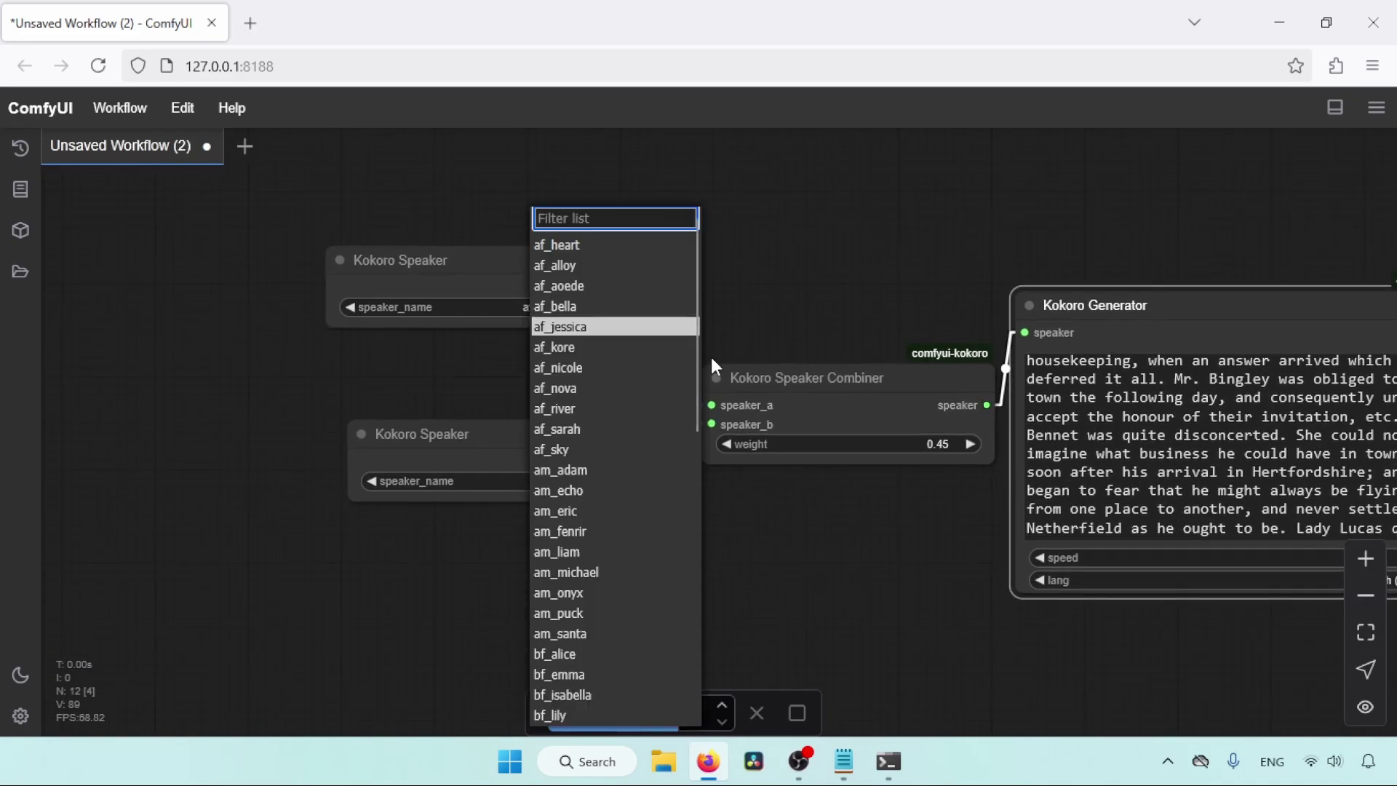
left_click_drag(703, 361, 733, 522)
left_click(555, 458)
left_click(575, 481)
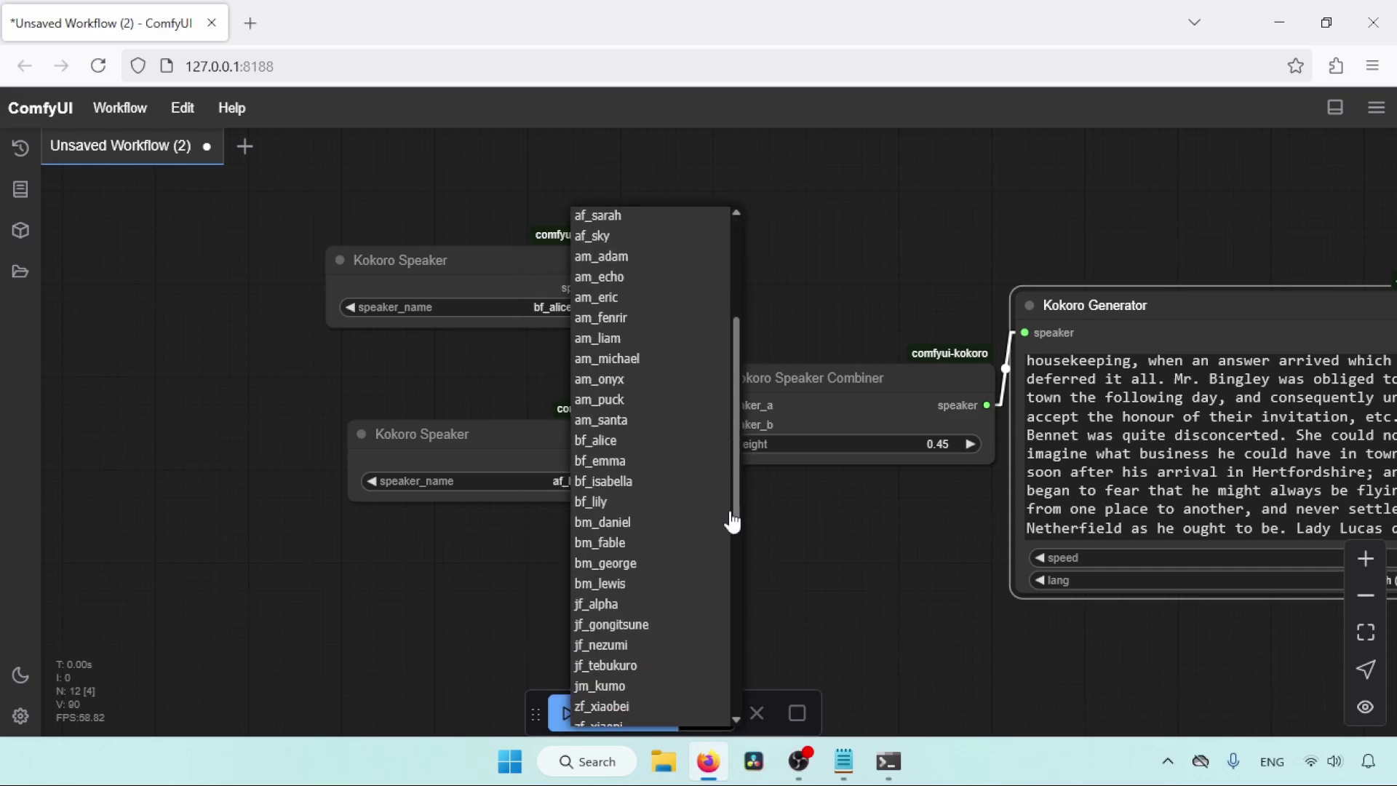
left_click(604, 461)
left_click_drag(565, 467, 516, 467)
left_click_drag(893, 571, 473, 540)
left_click_drag(998, 614, 786, 604)
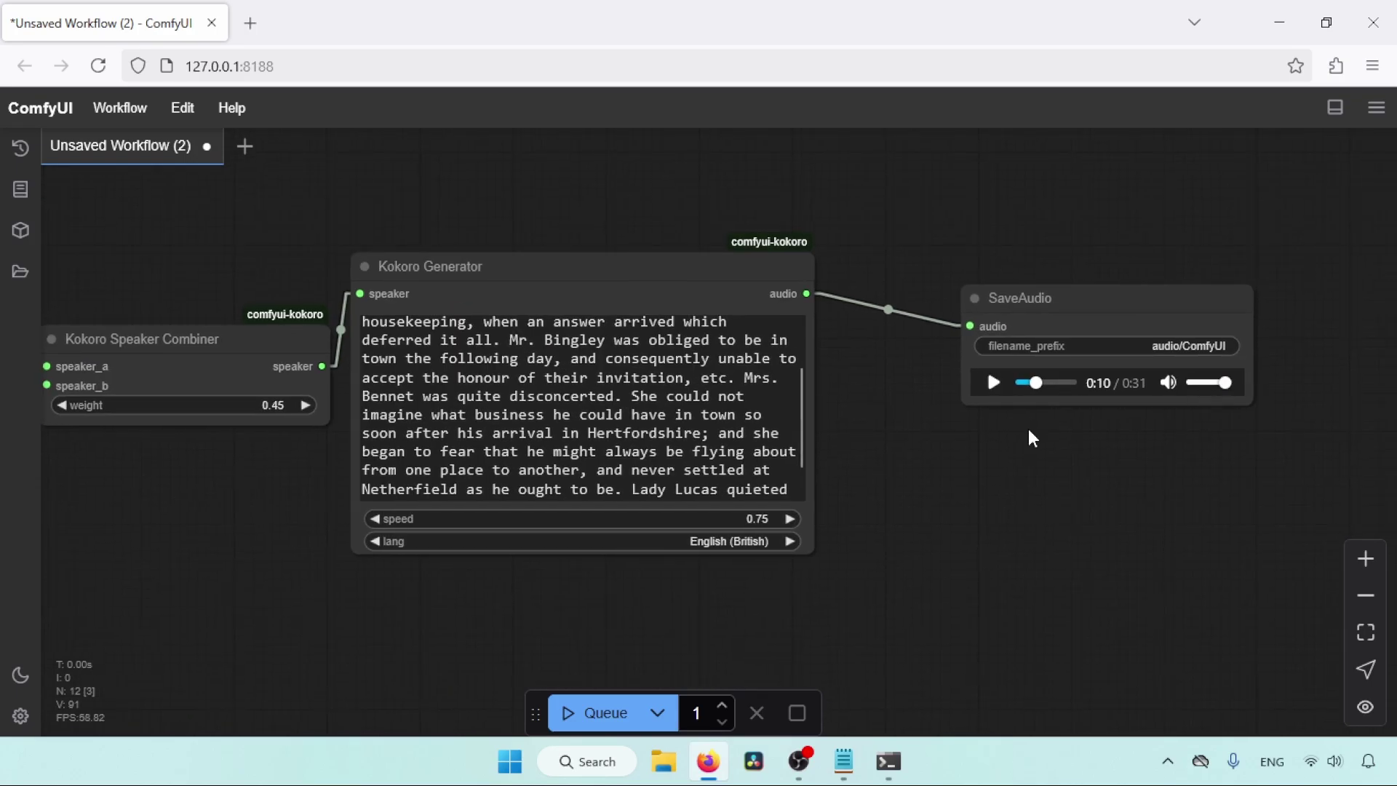
Step: Run the workflow with English (British) and play, then pause, the new 0:48 clip
left_click(741, 540)
left_click(805, 589)
left_click(595, 717)
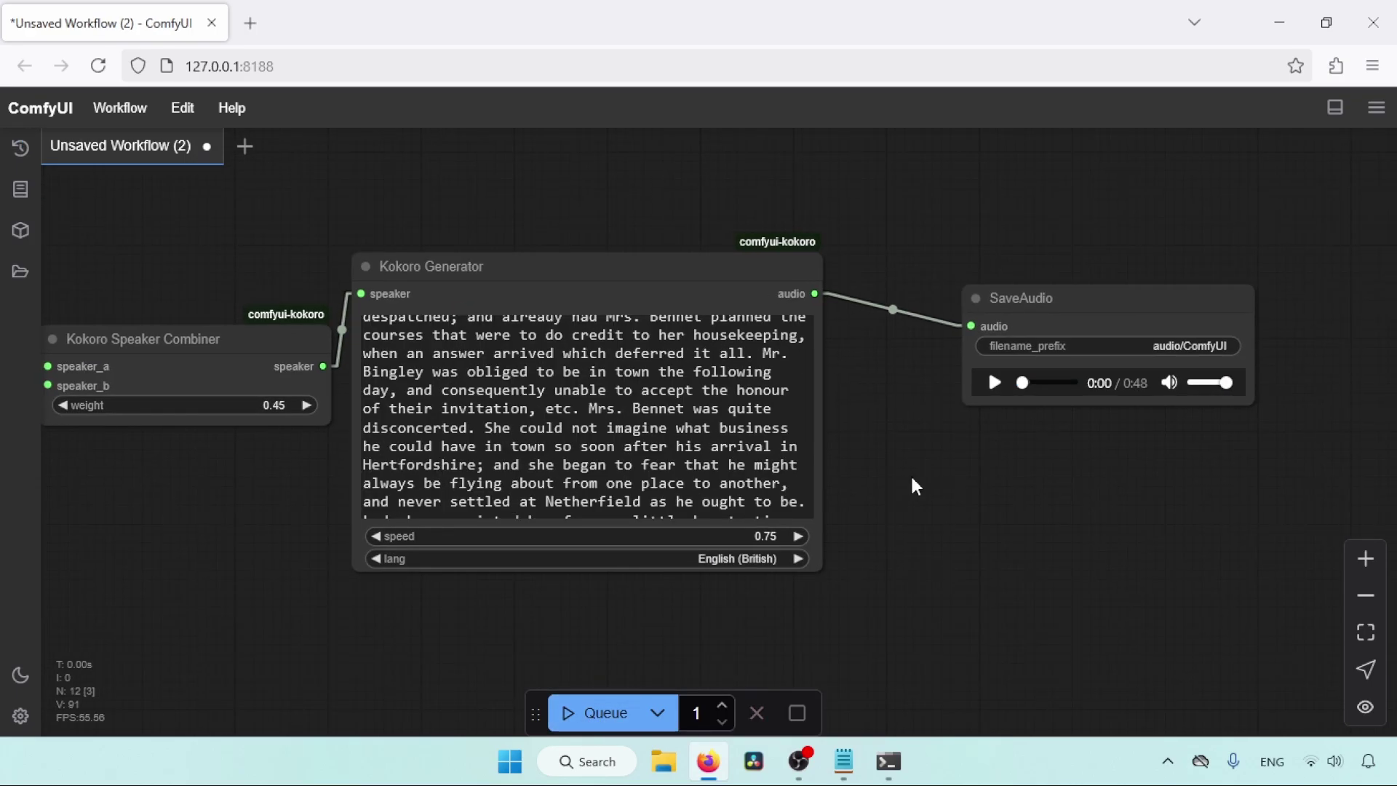
scroll(803, 426, "up", 2)
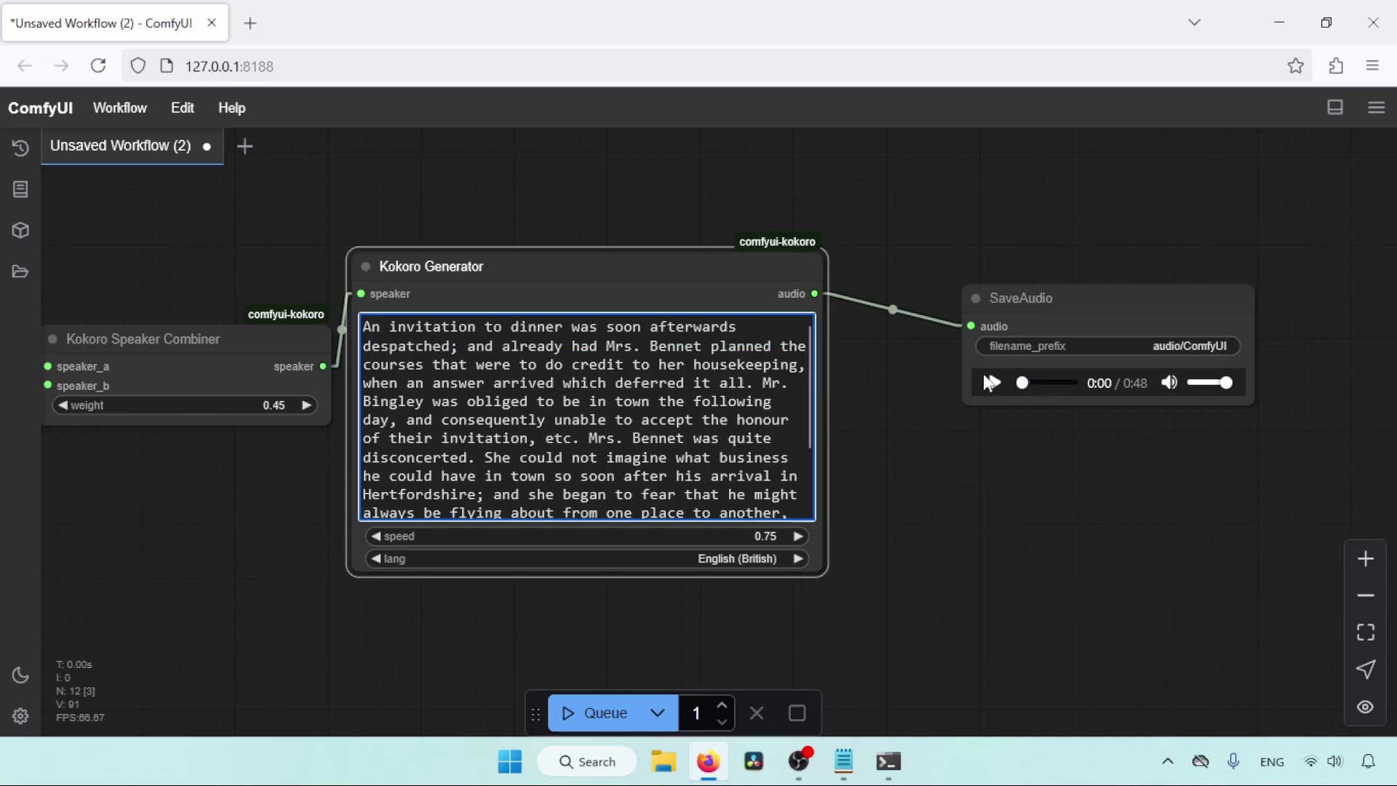
left_click(994, 383)
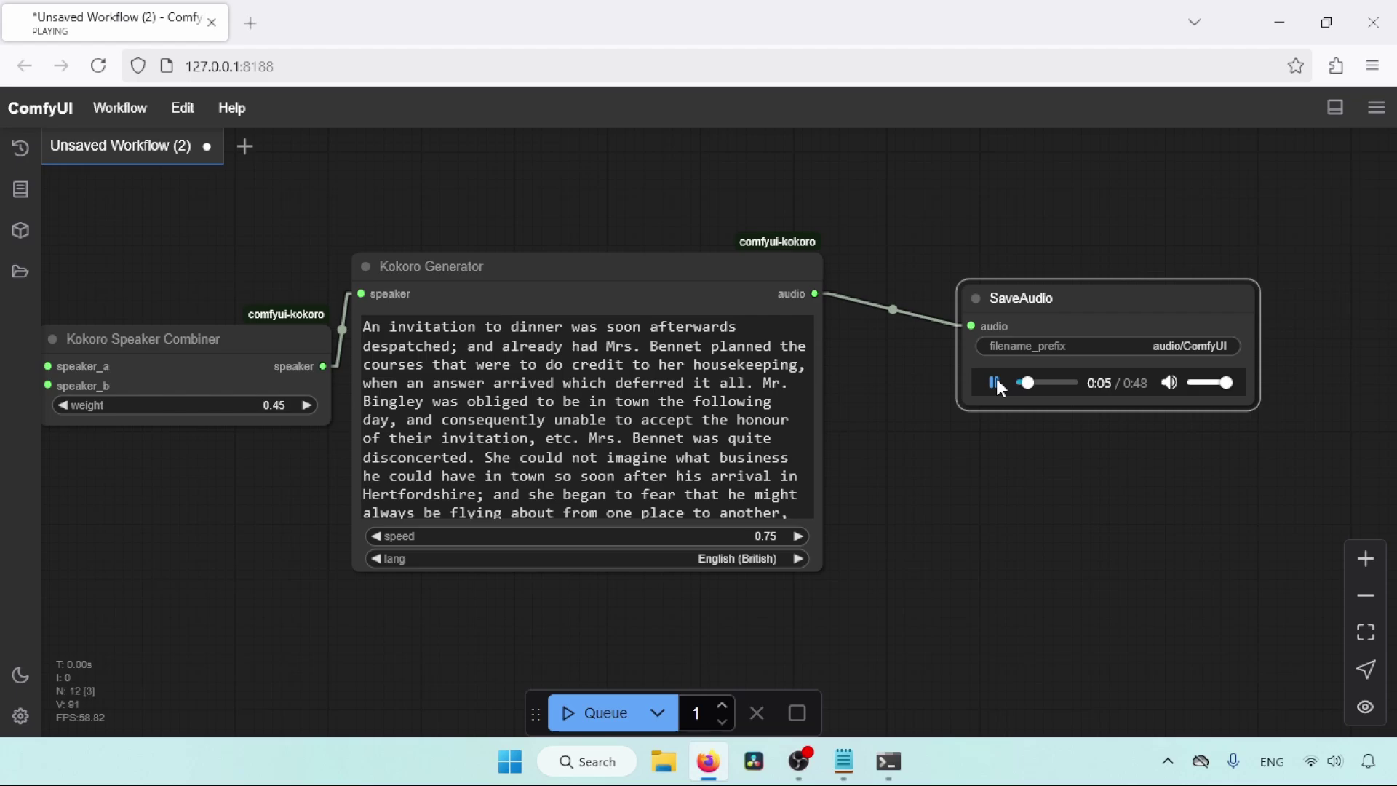
left_click(995, 383)
Step: Switch the Kokoro Generator language to Hindi
left_click_drag(1145, 368, 1023, 531)
left_click(1366, 558)
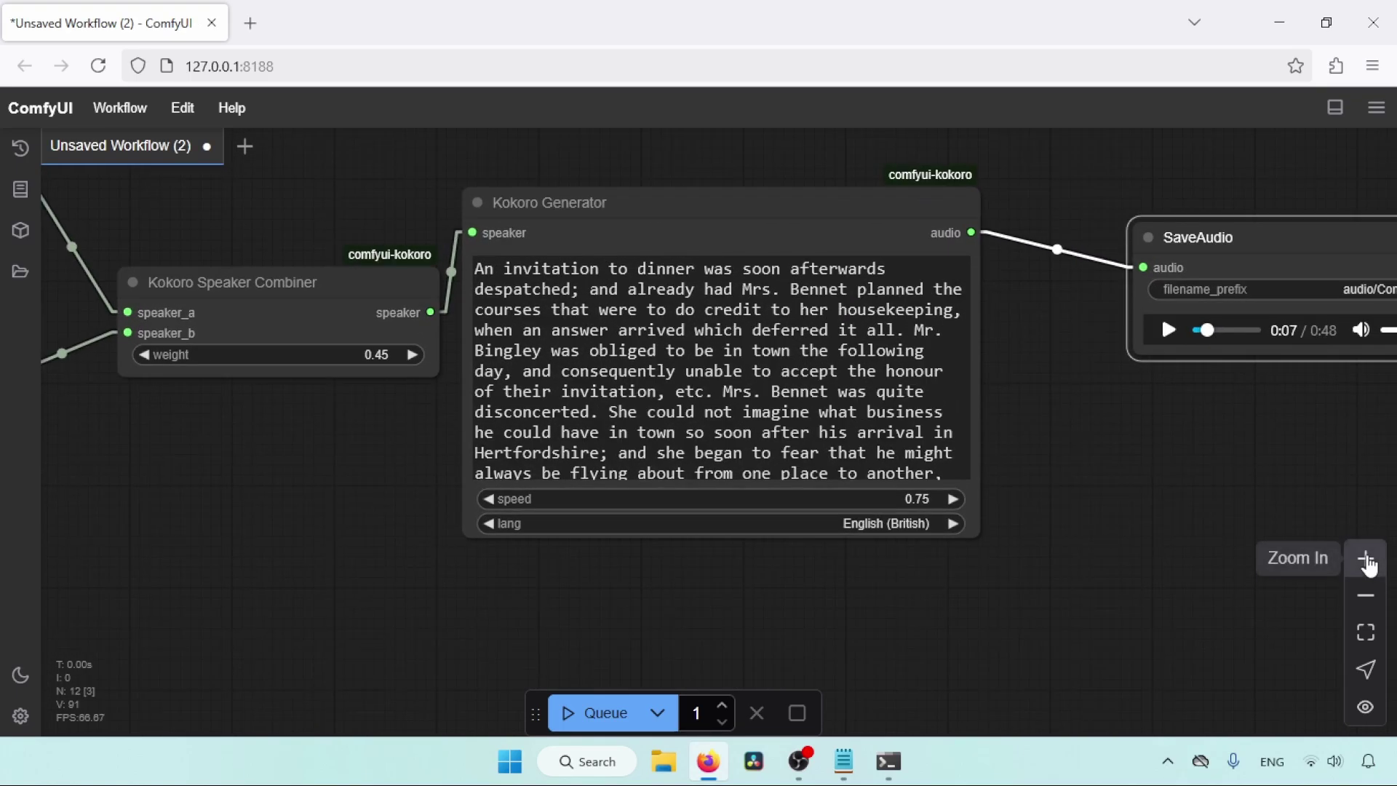
left_click(1366, 558)
left_click(901, 538)
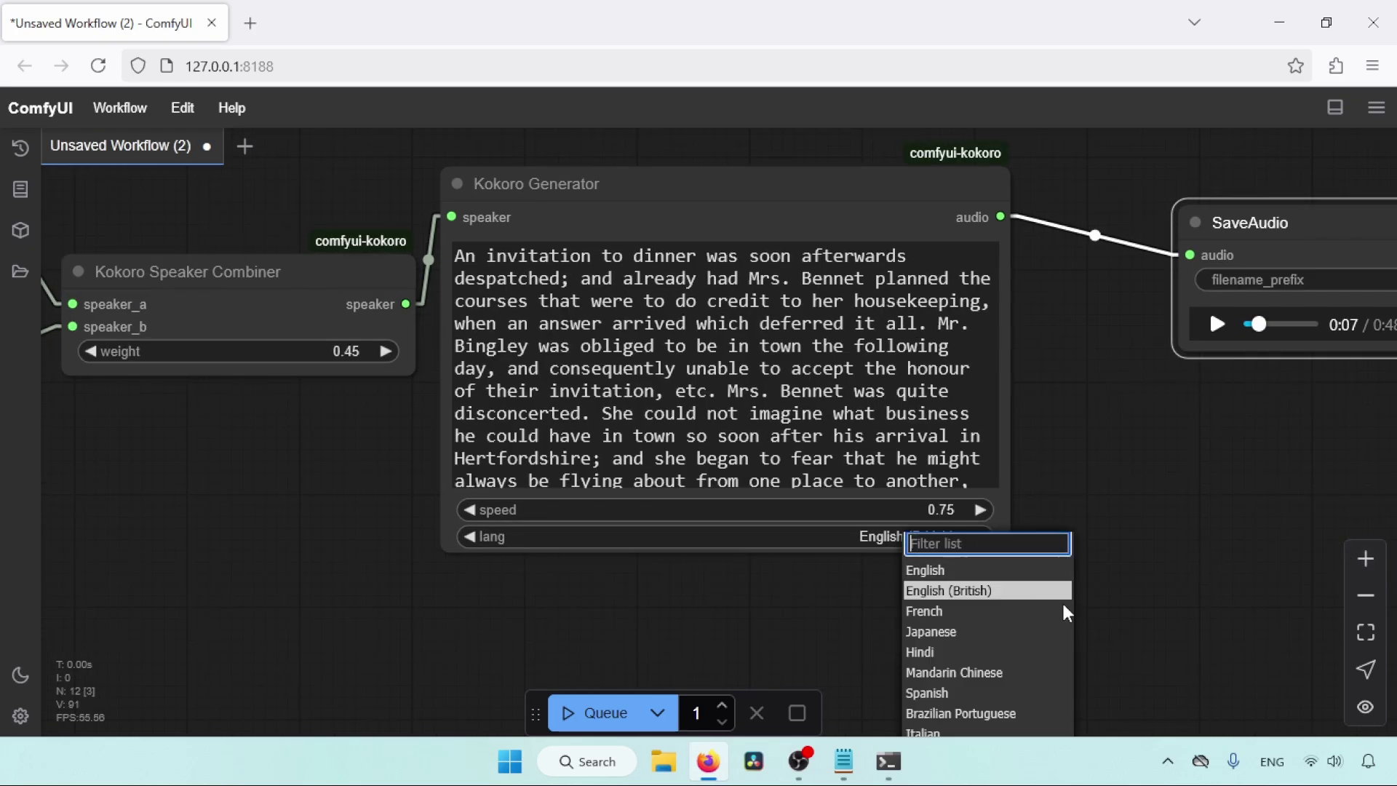
left_click(958, 652)
Step: Bring up the Notepad sample texts file and select the Hindi passage
left_click(843, 761)
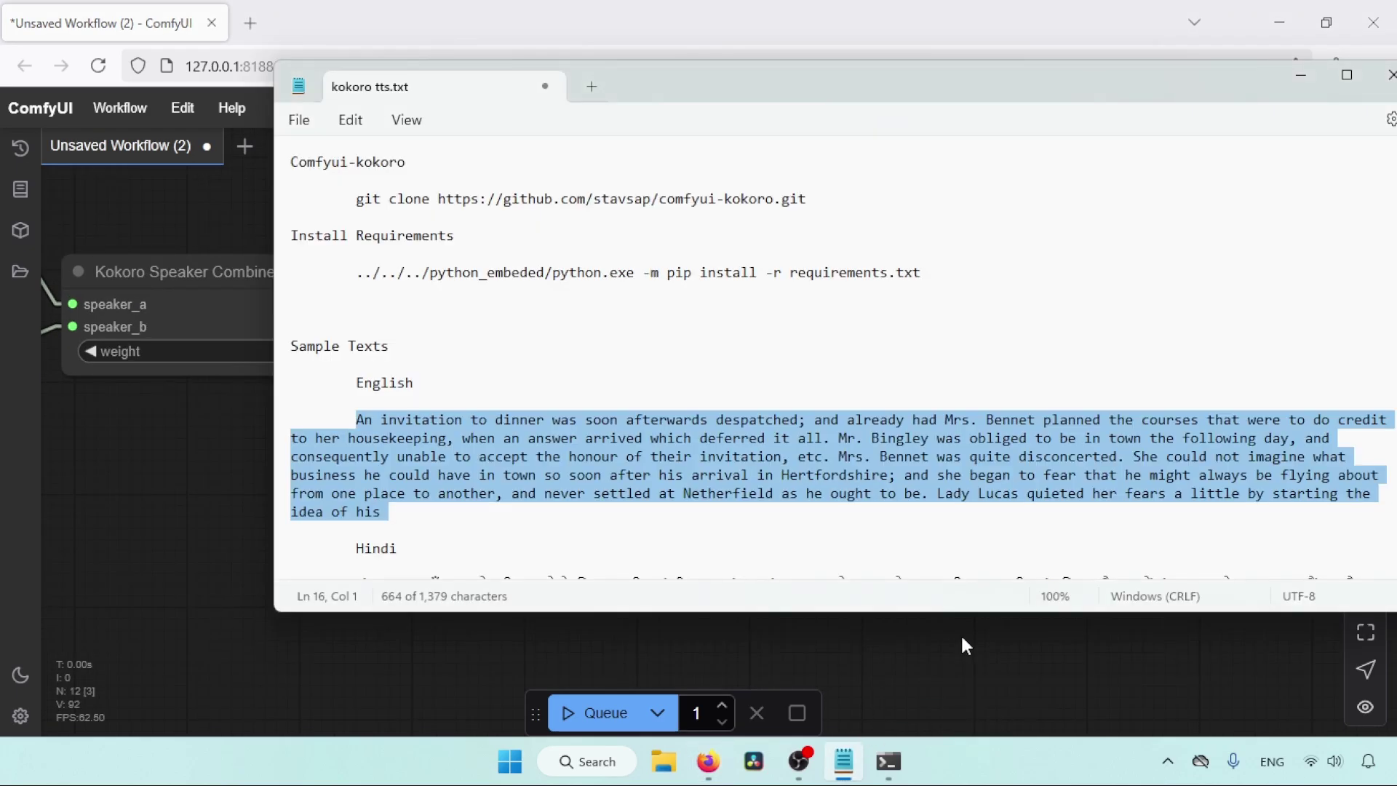
left_click_drag(661, 110, 526, 105)
scroll(531, 327, "down", 2)
left_click_drag(219, 482, 561, 650)
Step: Replace the generator's prompt with the copied Hindi Chandrayaan-3 sample text
key("ctrl+c")
left_click(561, 650)
left_click(829, 400)
key("ctrl+a")
key("ctrl+v")
Step: Delete the extra bf_emma speaker node and open the remaining speaker's voice list
left_click_drag(312, 611, 686, 662)
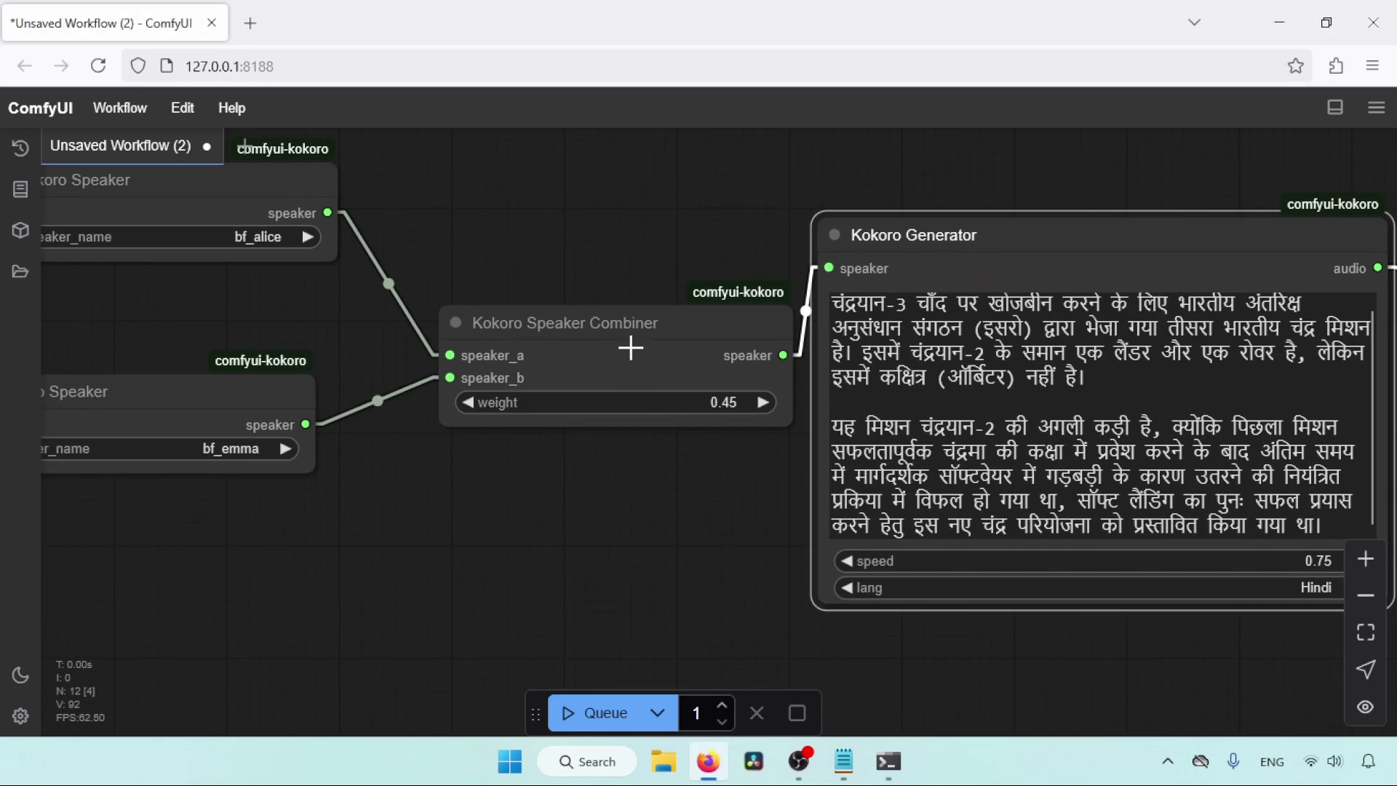
left_click(1366, 595)
left_click(1366, 595)
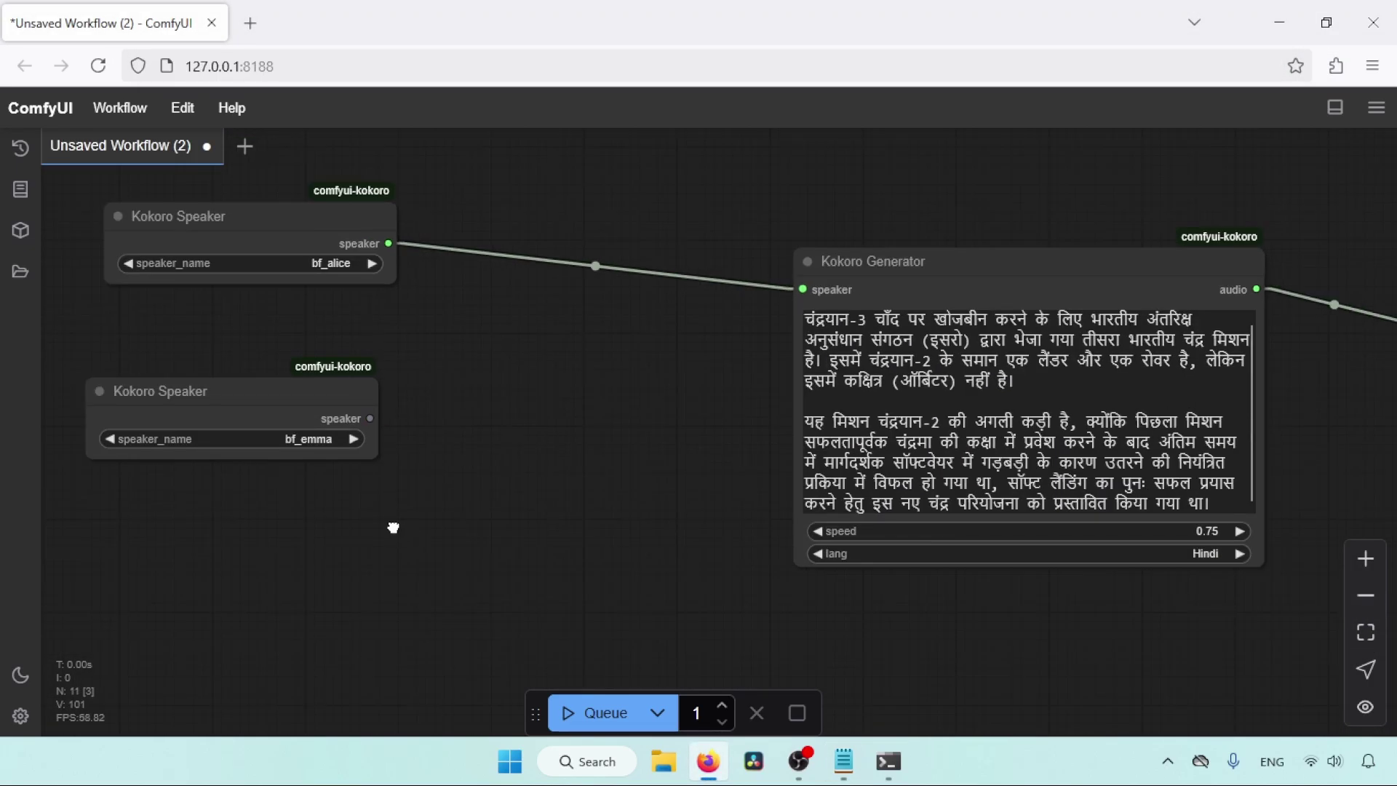
left_click_drag(277, 429, 379, 481)
left_click(378, 481)
left_click(296, 432)
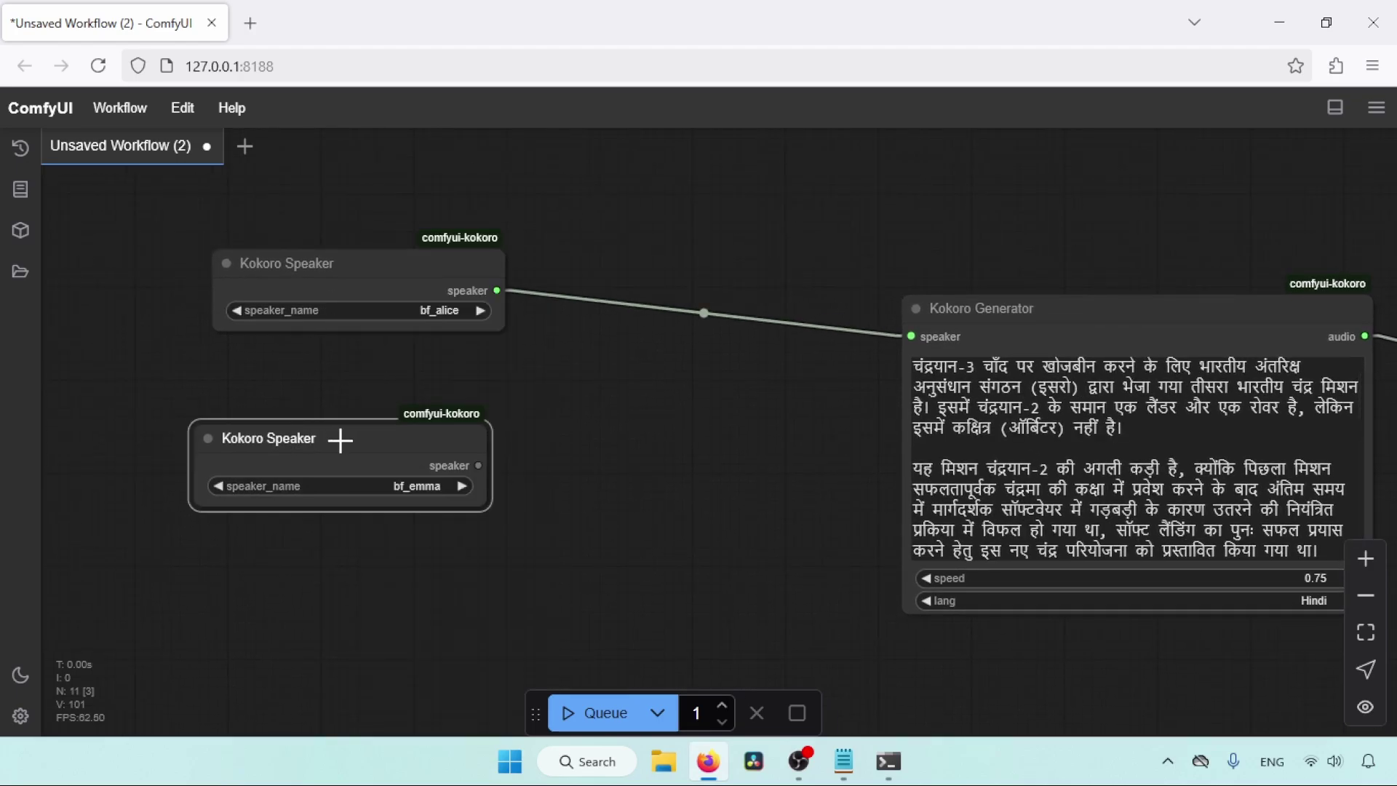
key("Delete")
left_click_drag(390, 274, 523, 283)
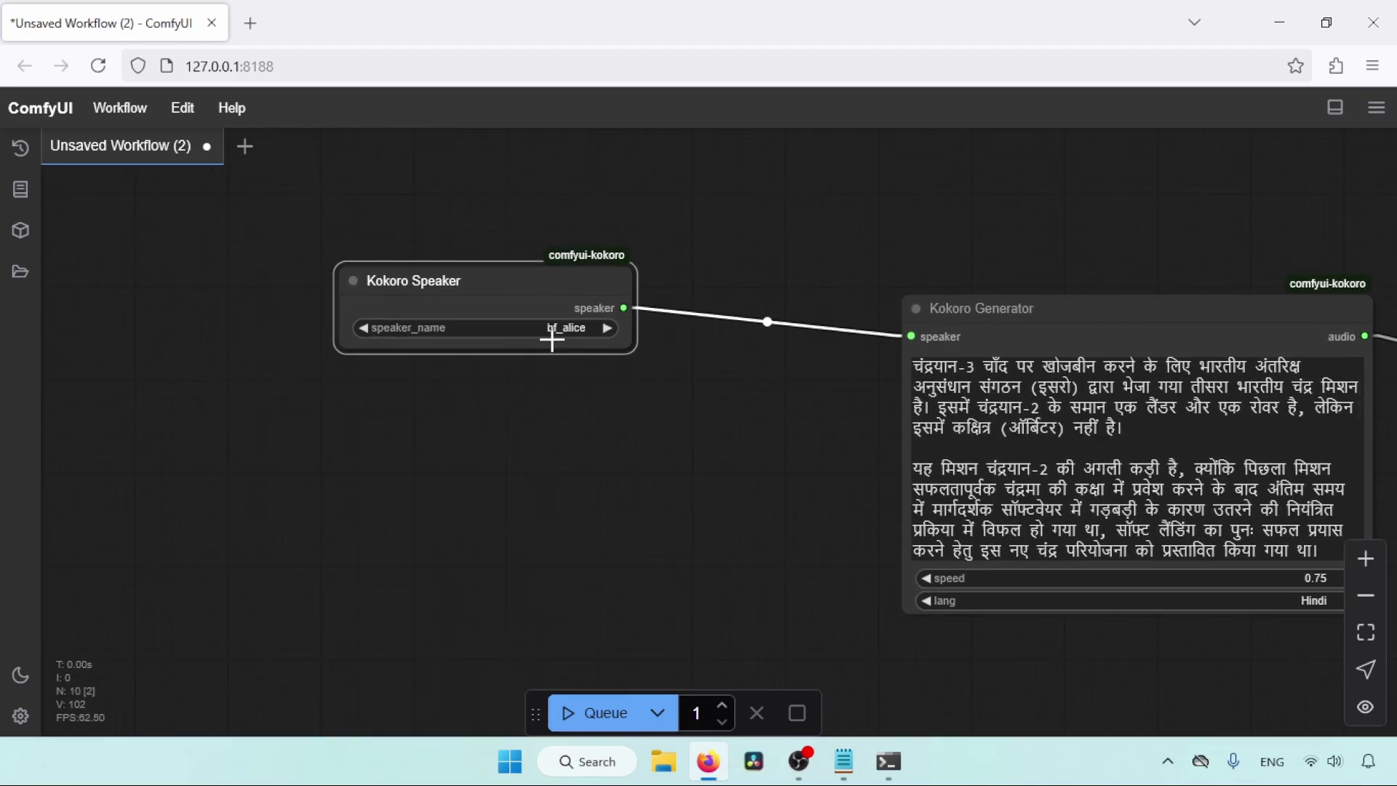
left_click(551, 331)
left_click_drag(711, 297, 719, 565)
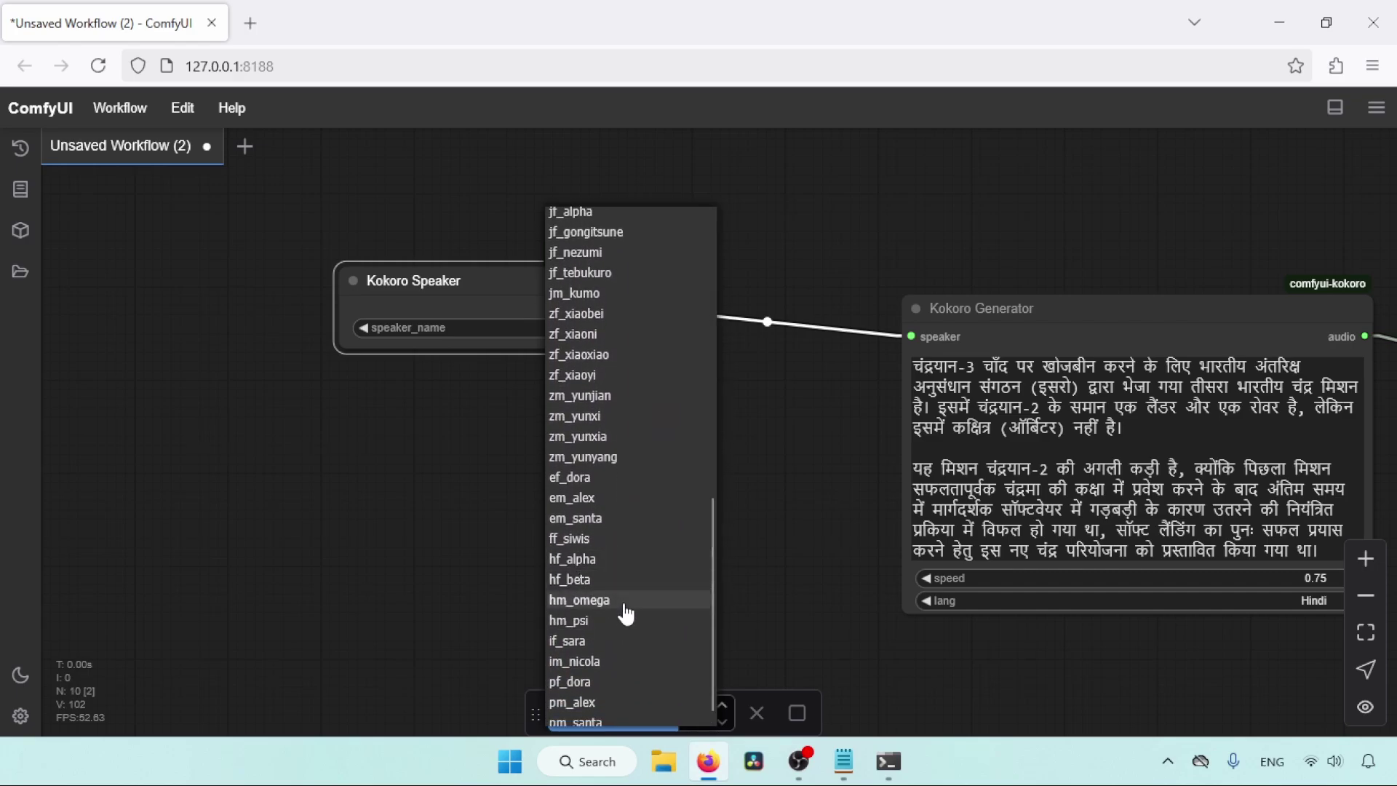
Step: Choose the hf_alpha voice, run the workflow and play the resulting 0:52 Hindi clip
left_click(572, 560)
left_click_drag(776, 397, 310, 342)
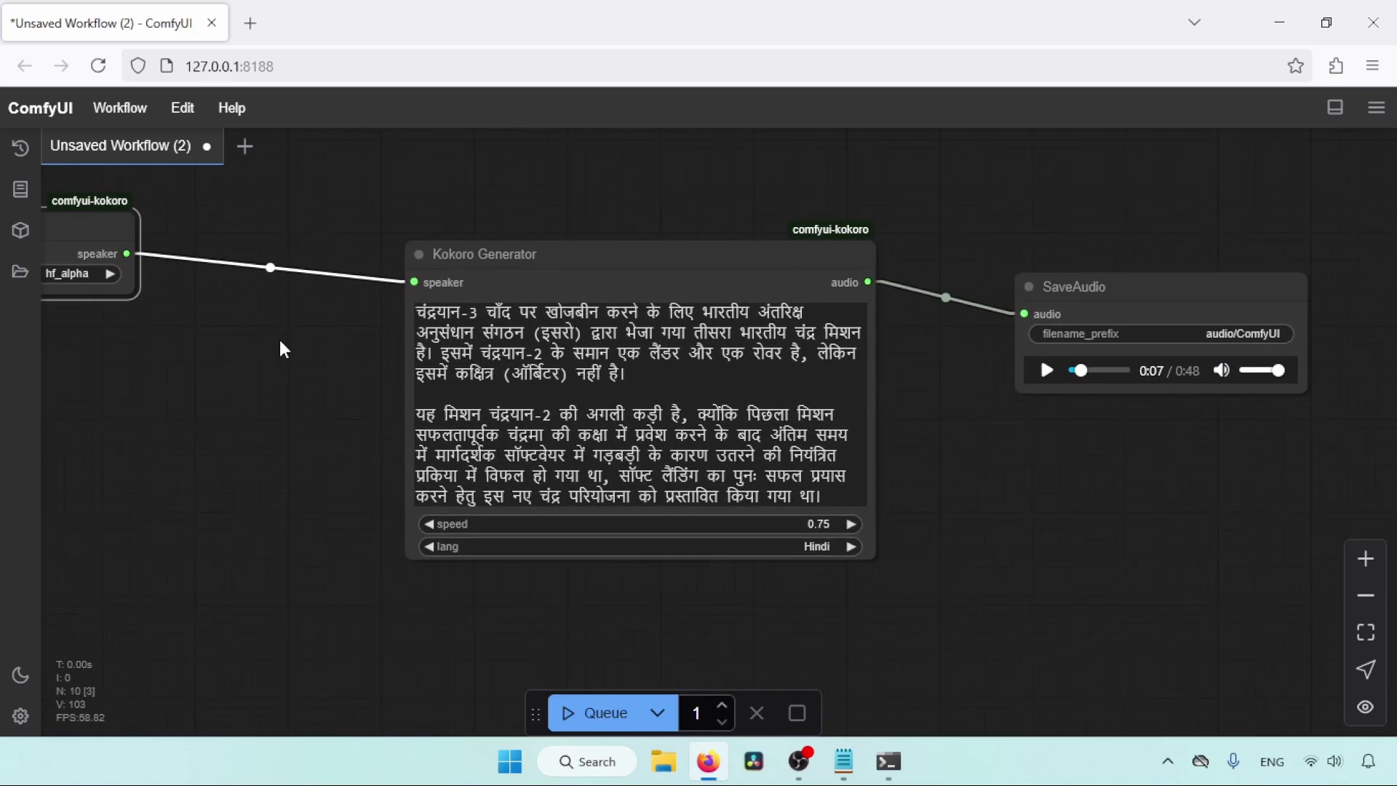
left_click(597, 712)
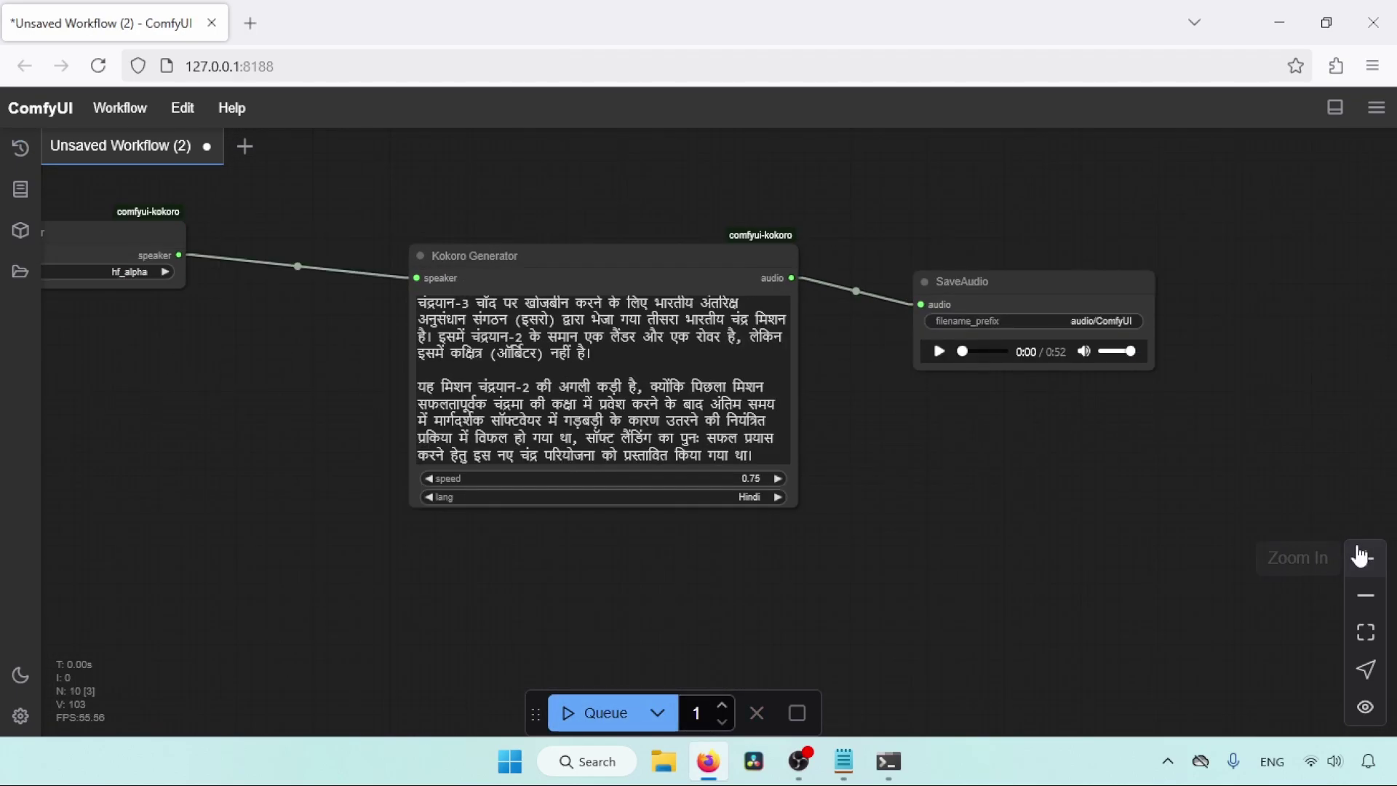
left_click(1366, 559)
left_click(994, 343)
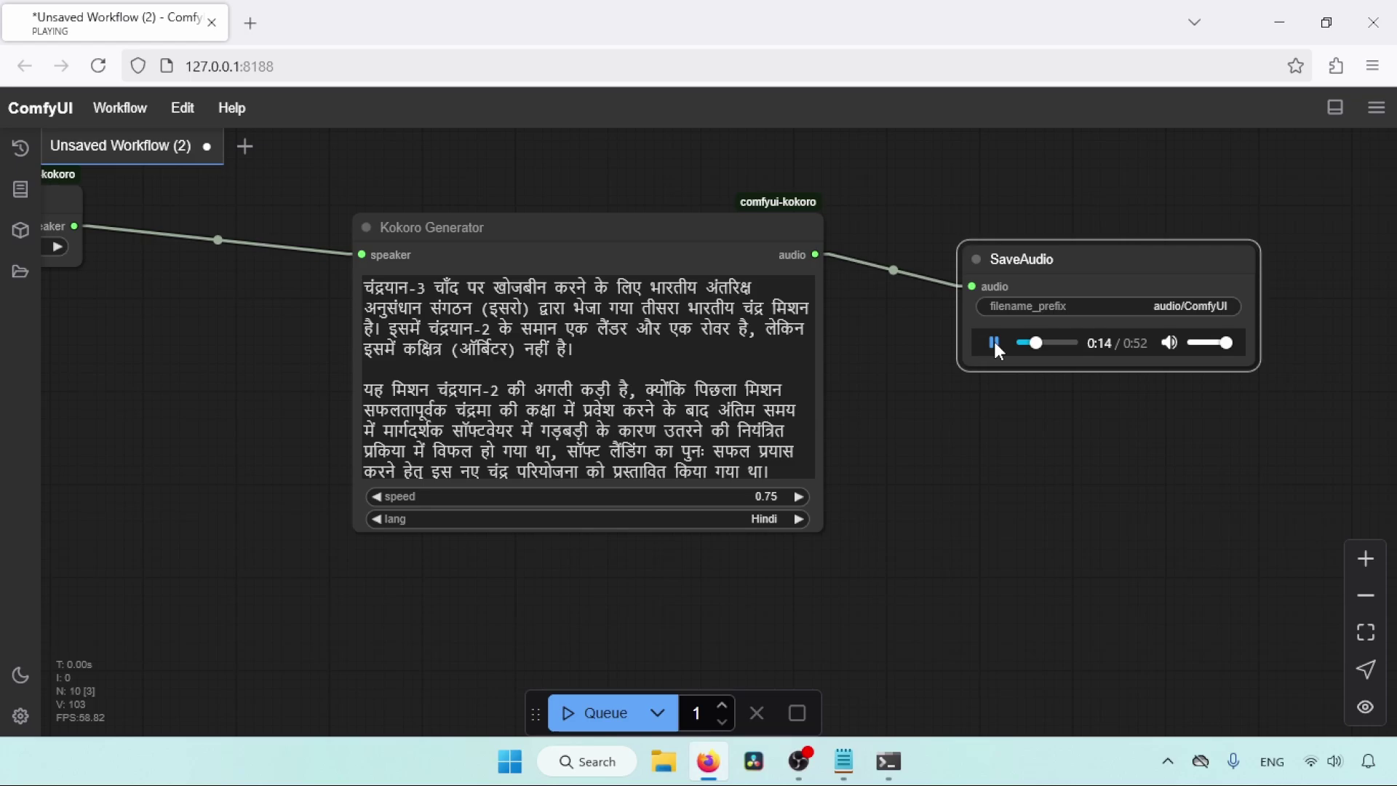
Step: Stop the Hindi playback at 0:16 and open the hf_alpha speaker's voice list
left_click(994, 341)
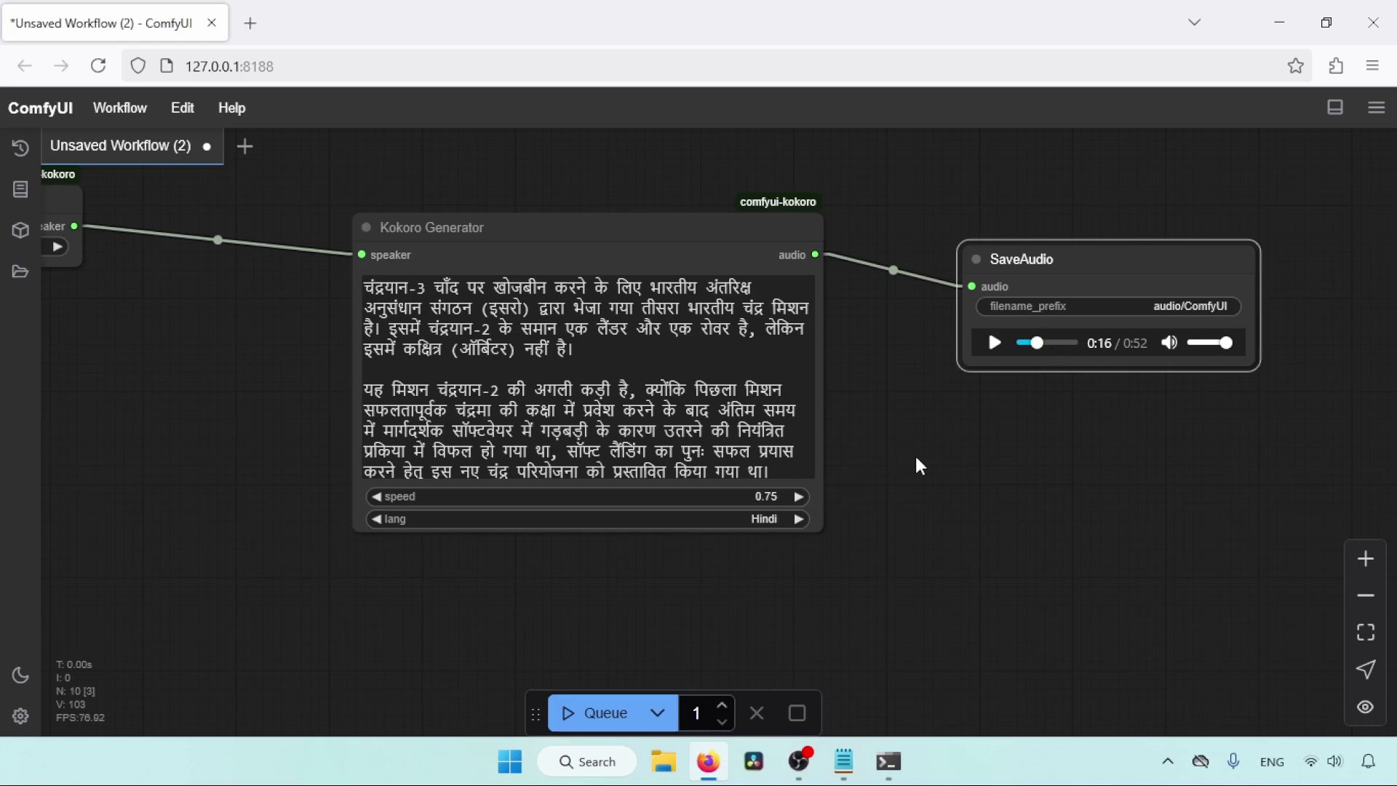
left_click_drag(285, 469, 470, 480)
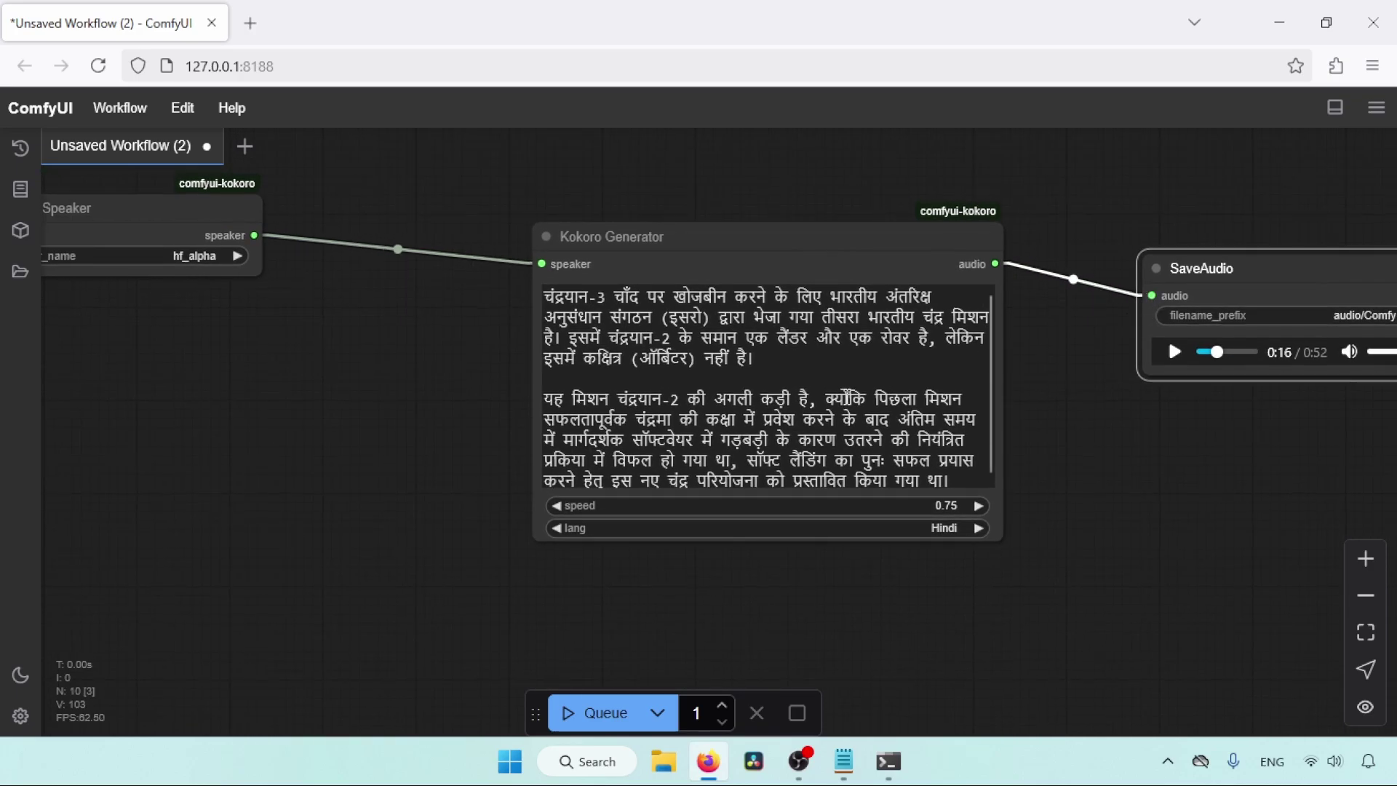
left_click_drag(288, 287, 446, 284)
left_click(337, 240)
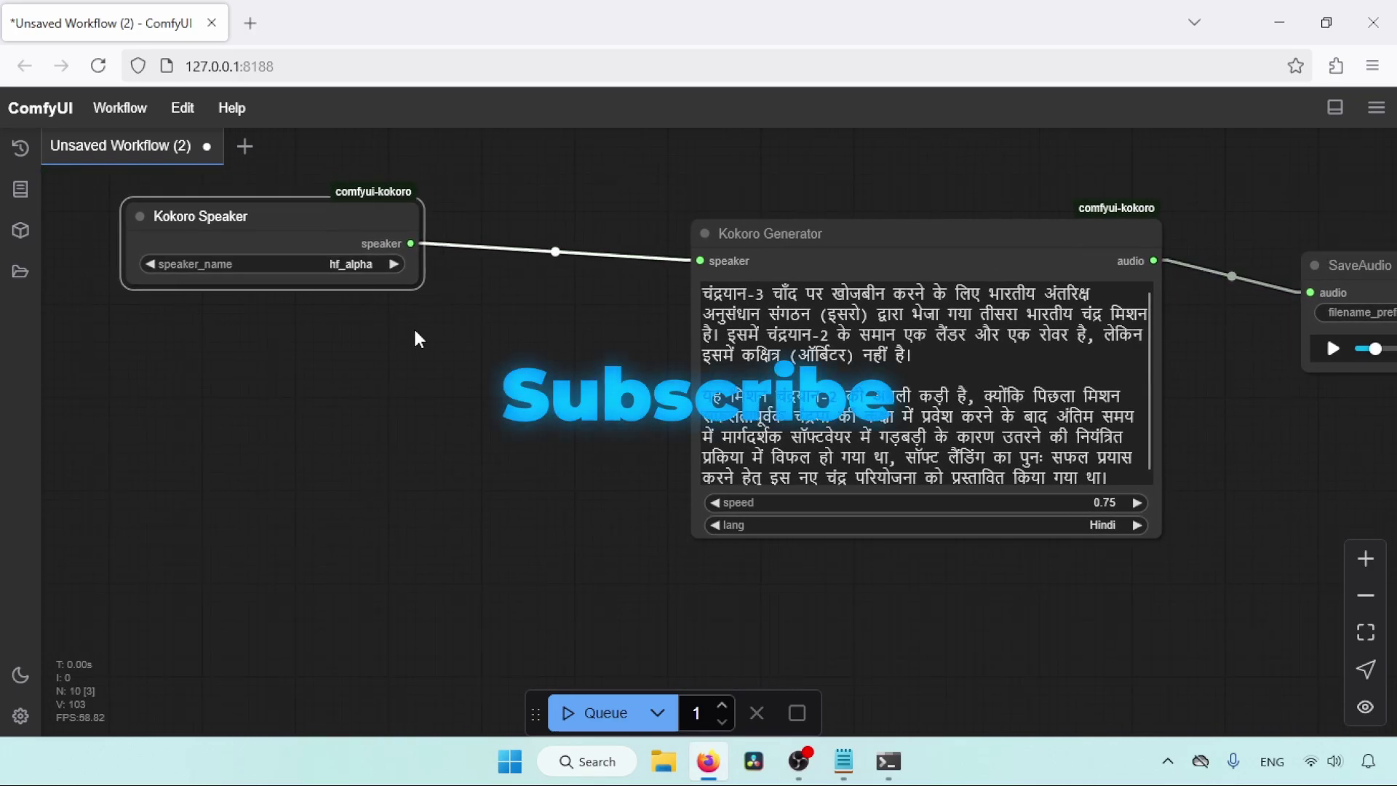
left_click(359, 264)
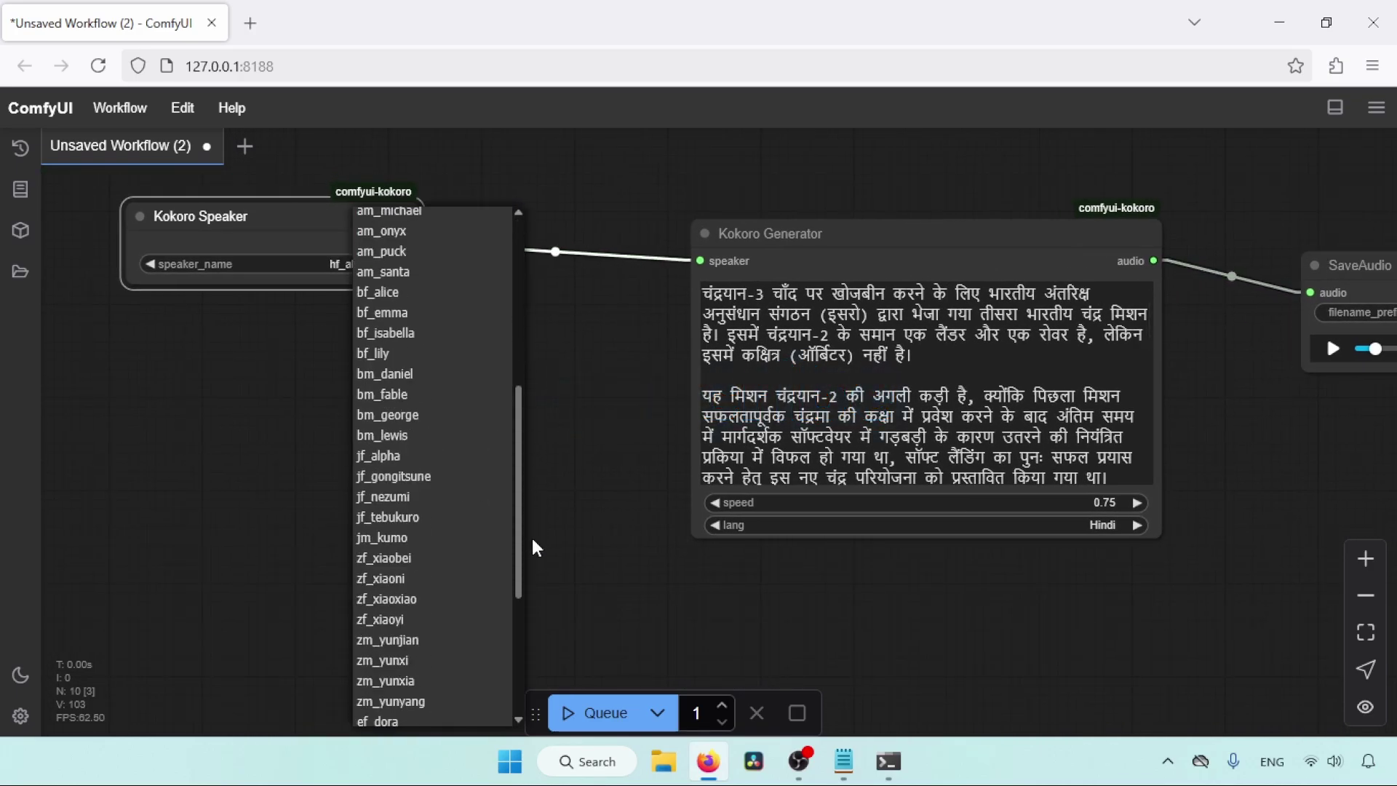